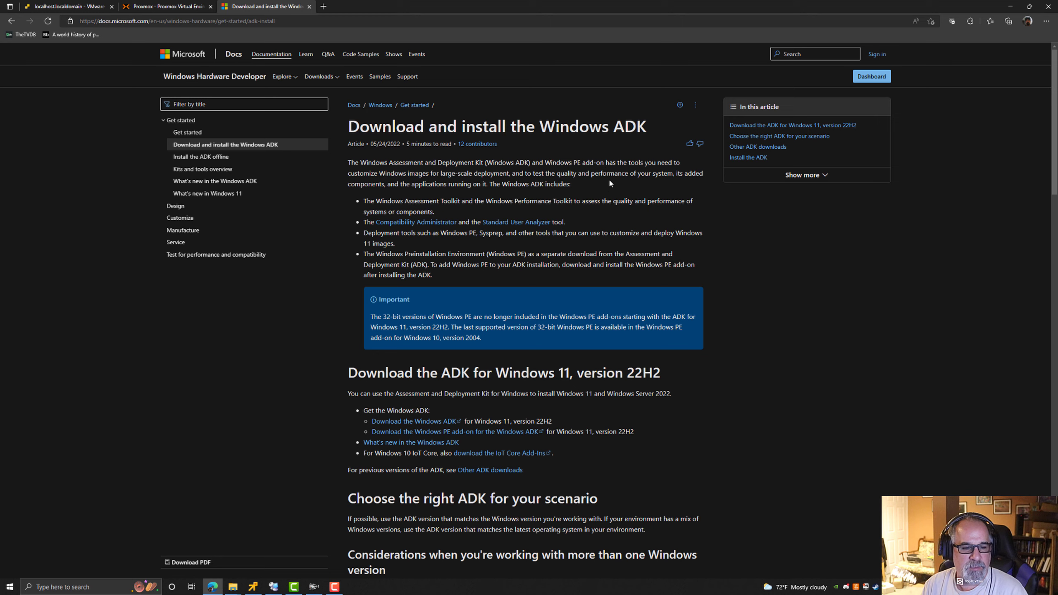
Read the Windows ADK download page and the Windows PE overview page, moving between them in the browser history.
scroll(610, 182, down, 5)
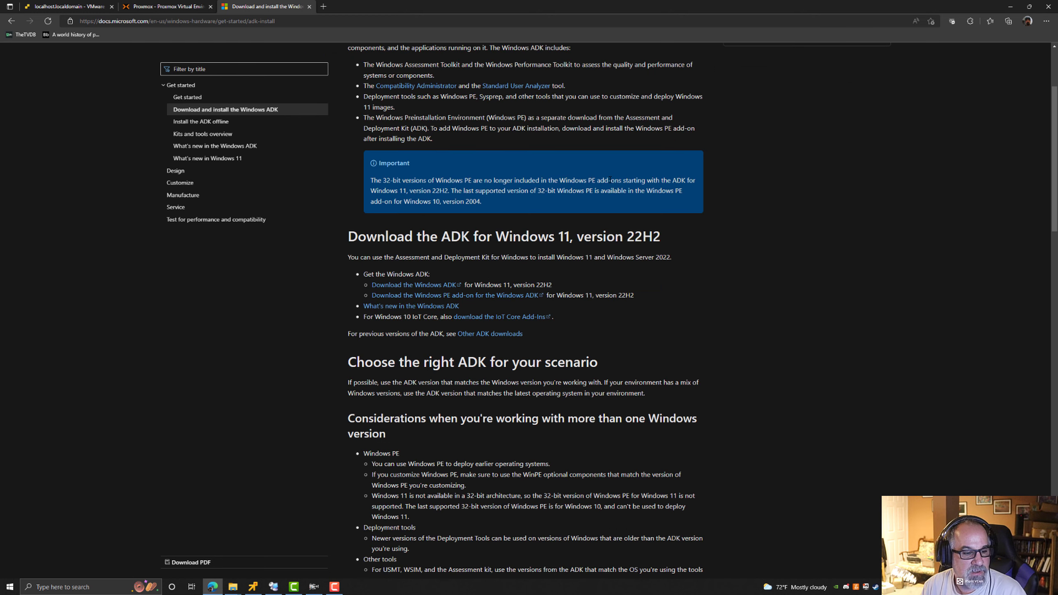
scroll(605, 172, up, 5)
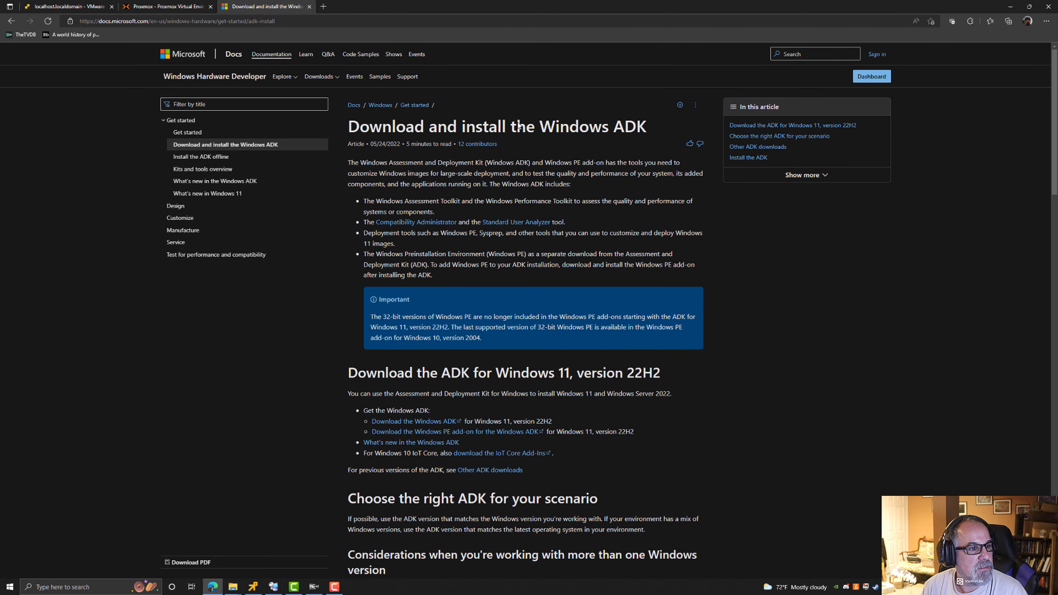
click(11, 20)
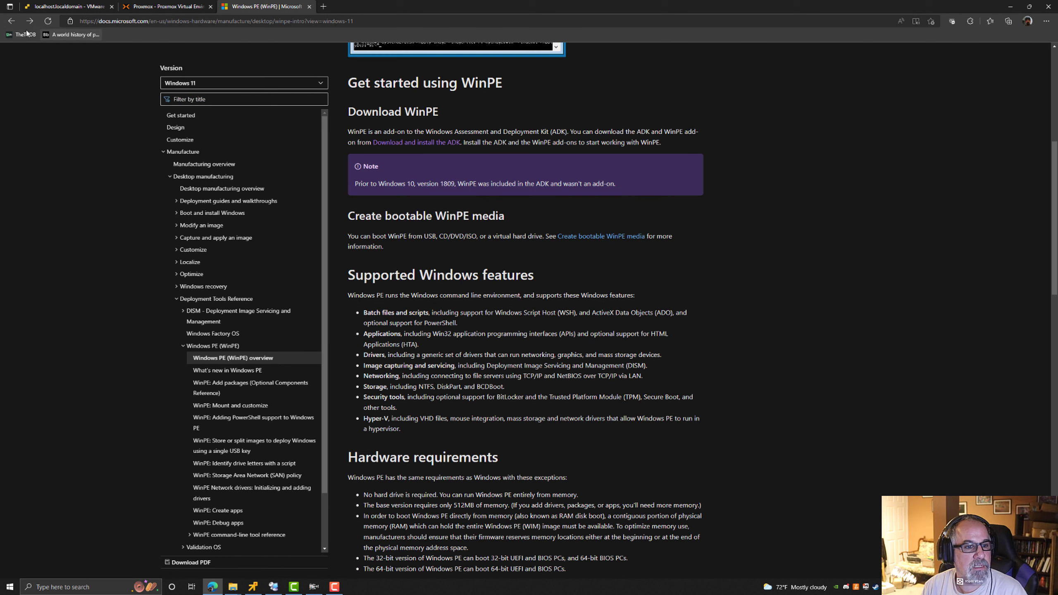
click(12, 21)
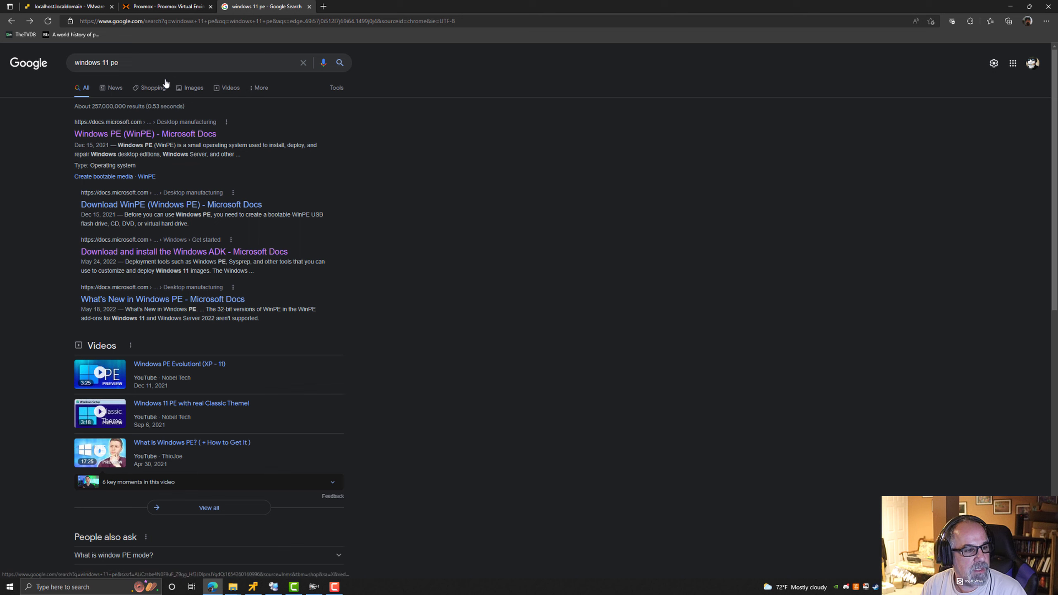
click(29, 21)
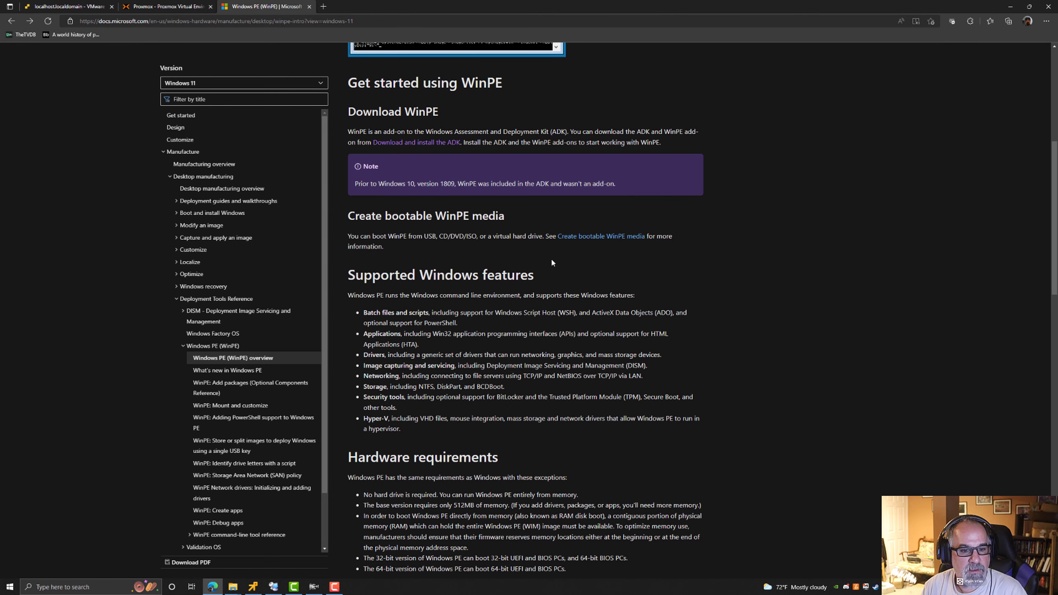
scroll(585, 249, down, 15)
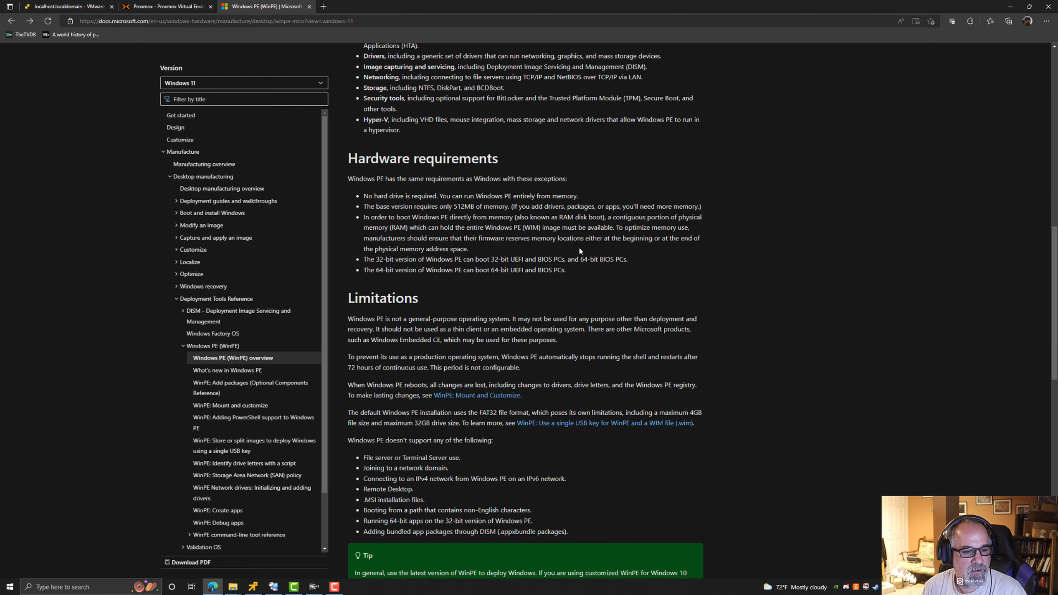
scroll(573, 248, down, 5)
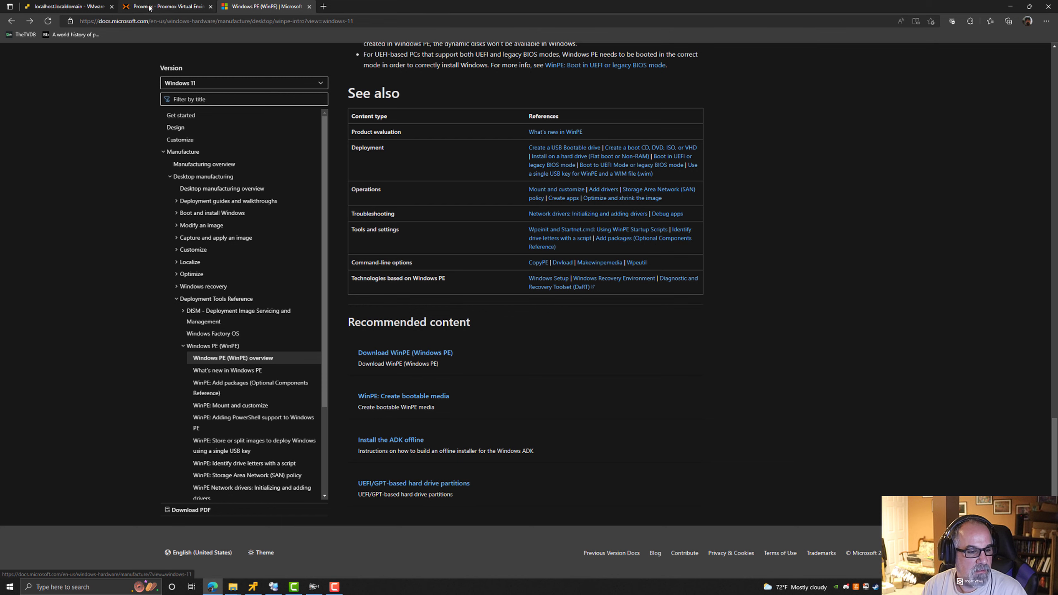
Review the WinPE download section and follow its link back to the Download and install the Windows ADK page.
click(29, 21)
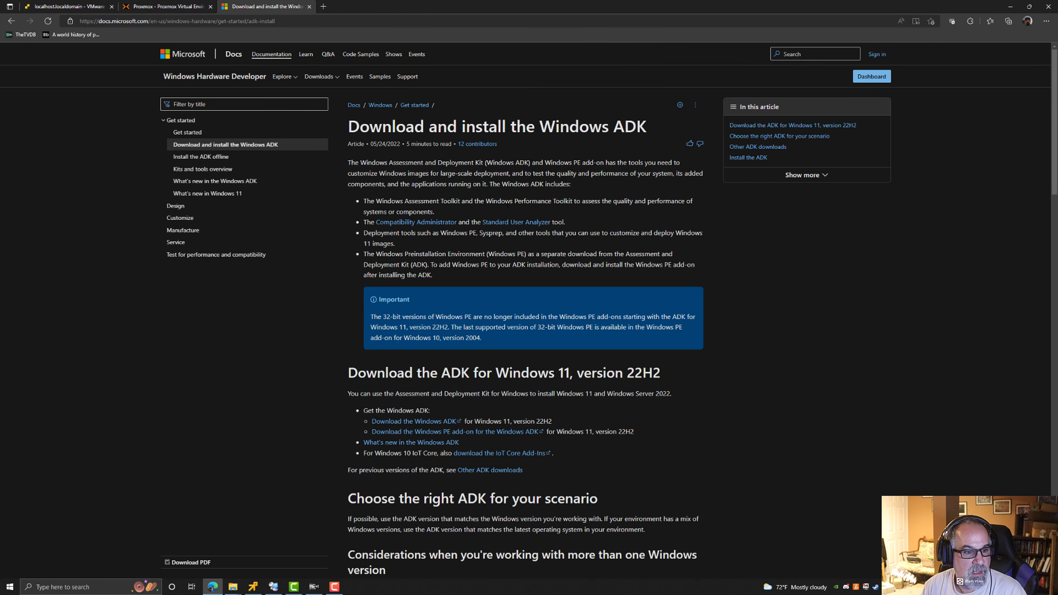
drag(382, 127, 647, 127)
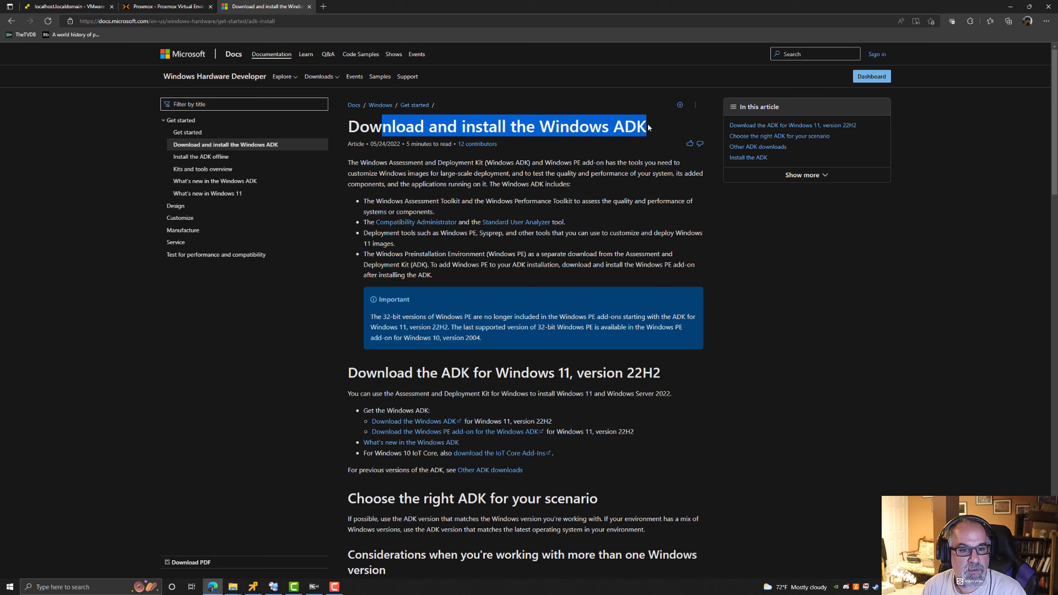
click(11, 21)
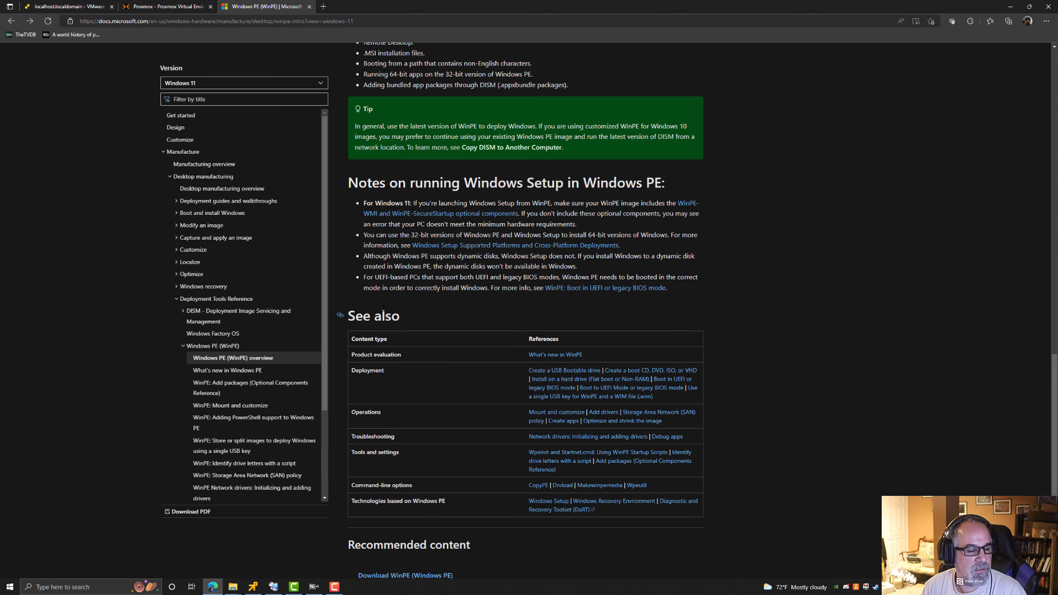
scroll(466, 293, up, 15)
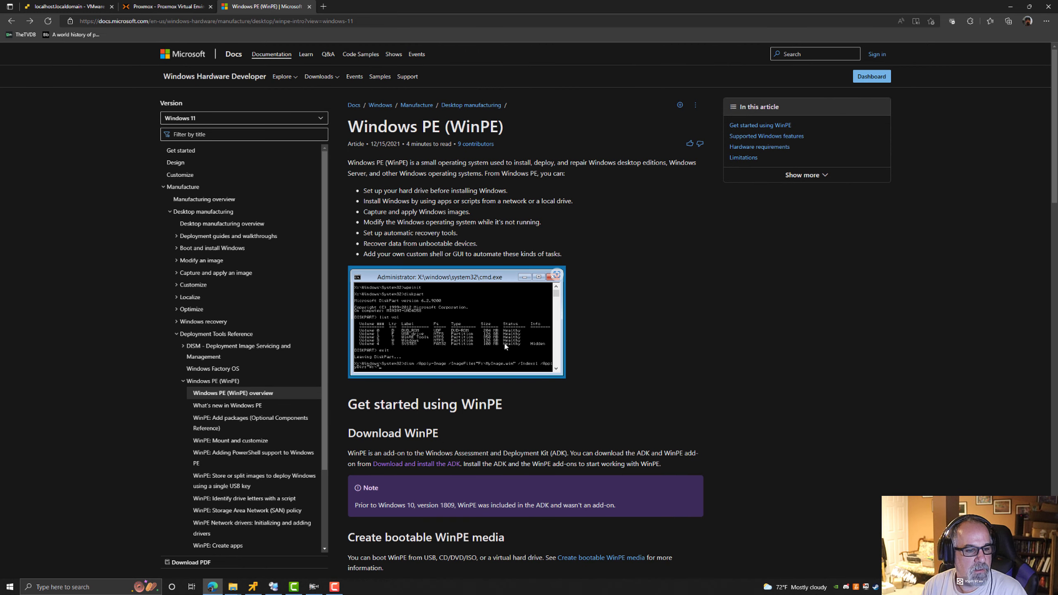
scroll(385, 172, down, 5)
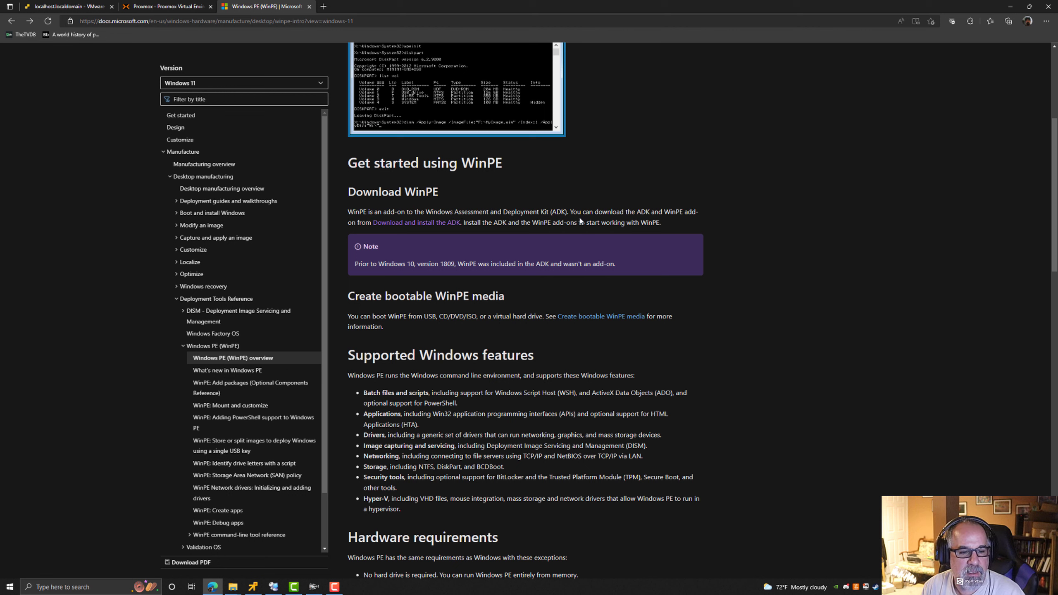
click(442, 225)
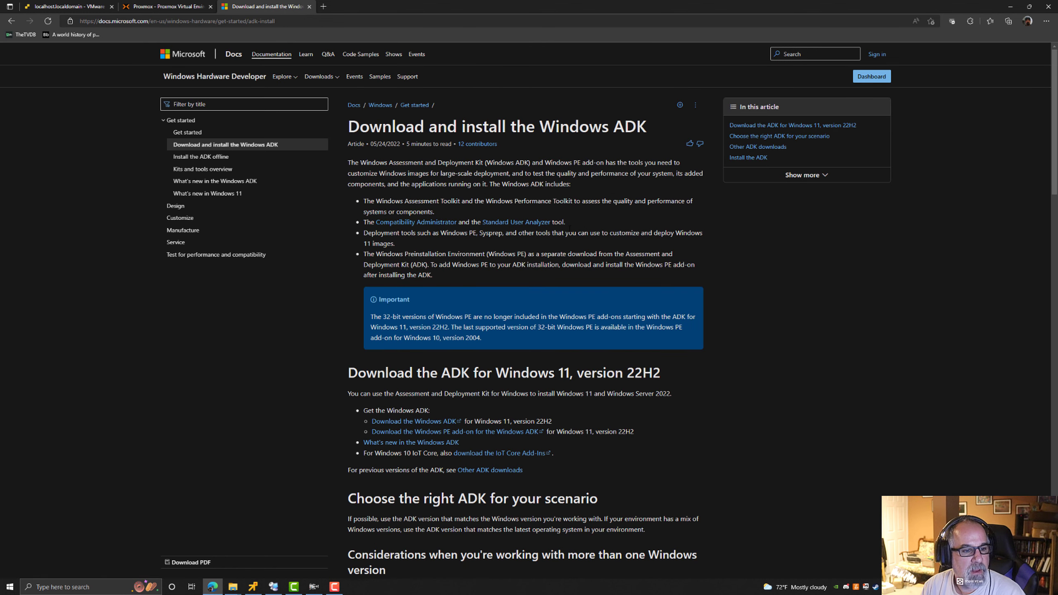
scroll(570, 227, down, 2)
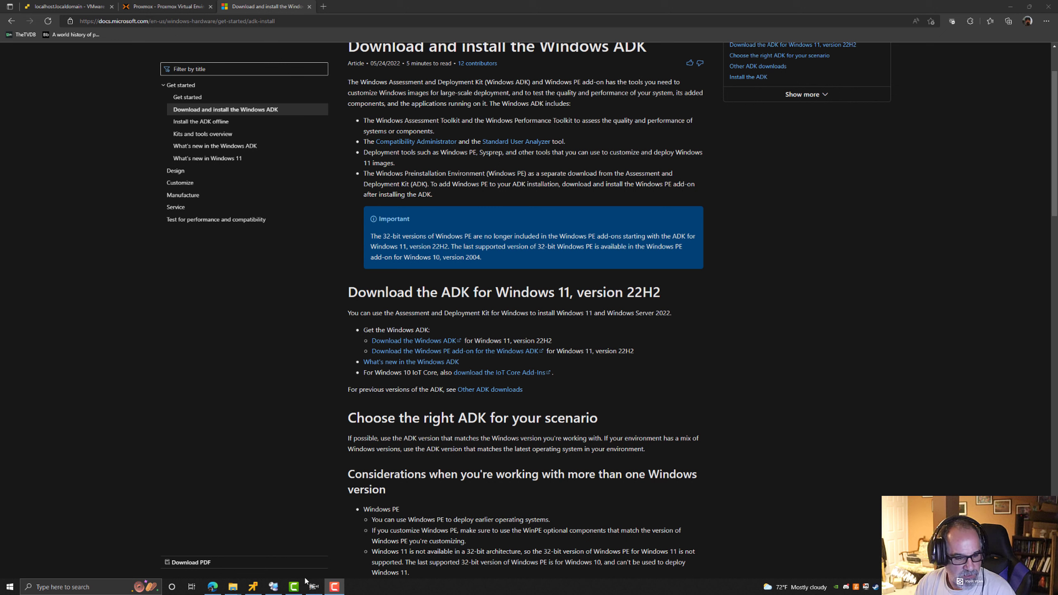
Switch to the remote desktop session and launch adksetup from the Win11 ADK folder under Incoming.
click(273, 587)
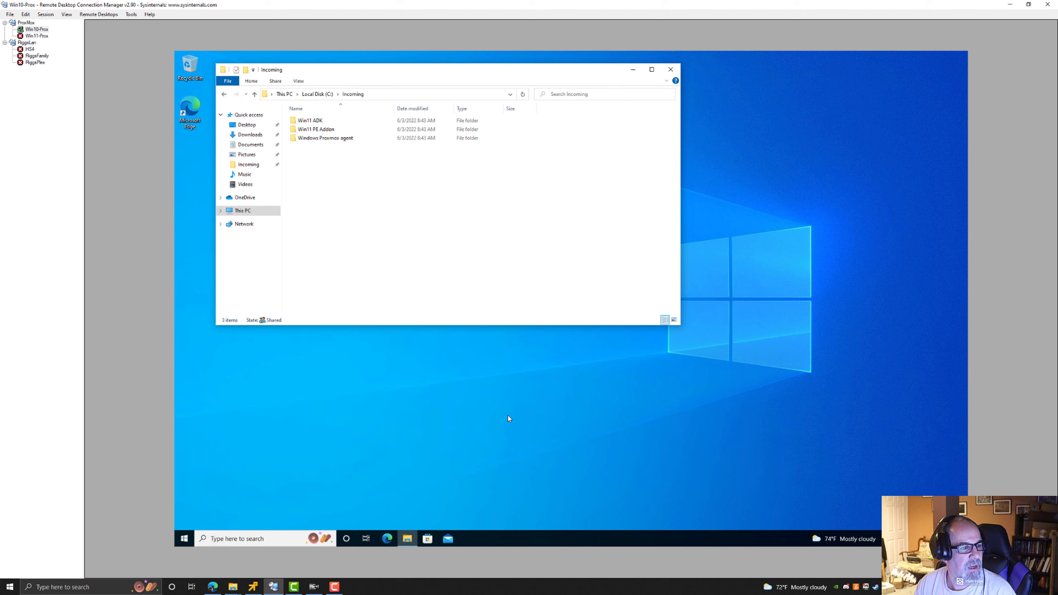
click(798, 438)
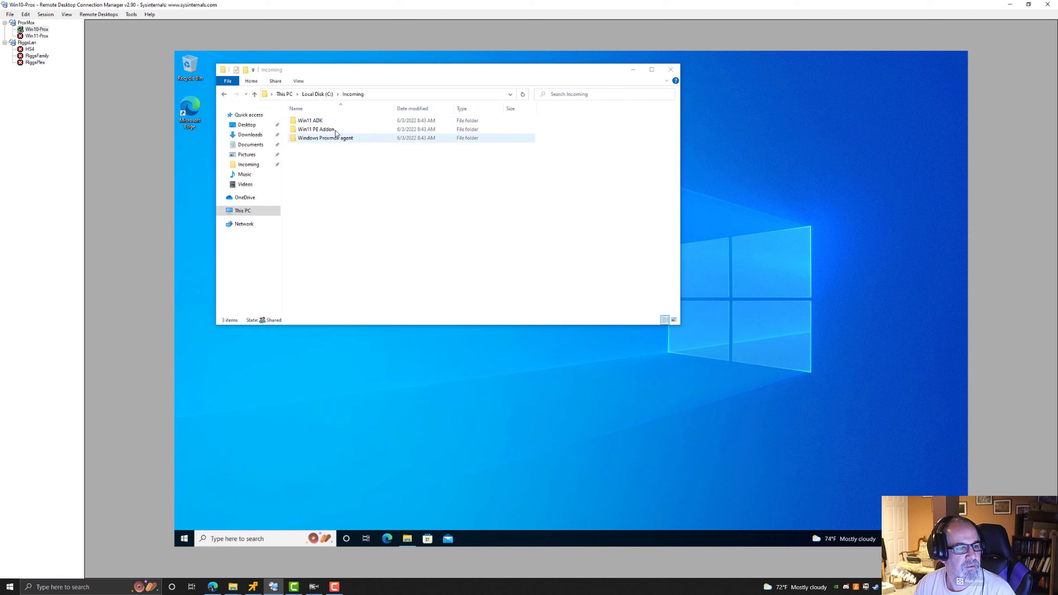
double_click(308, 121)
double_click(308, 120)
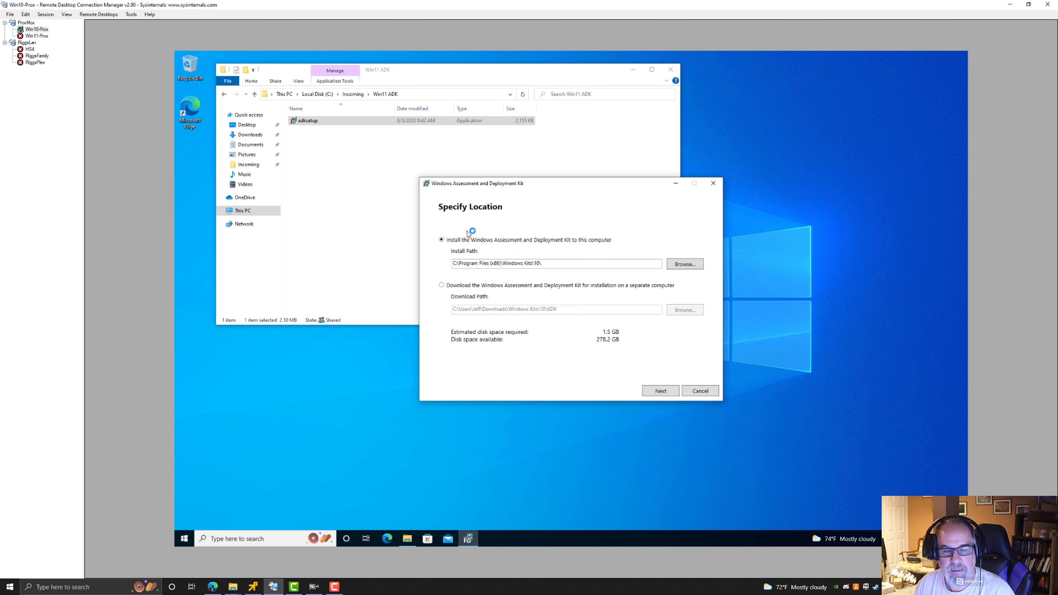
Advance through the ADK installer keeping the default install path and No for sharing insights, accepting the license.
click(662, 392)
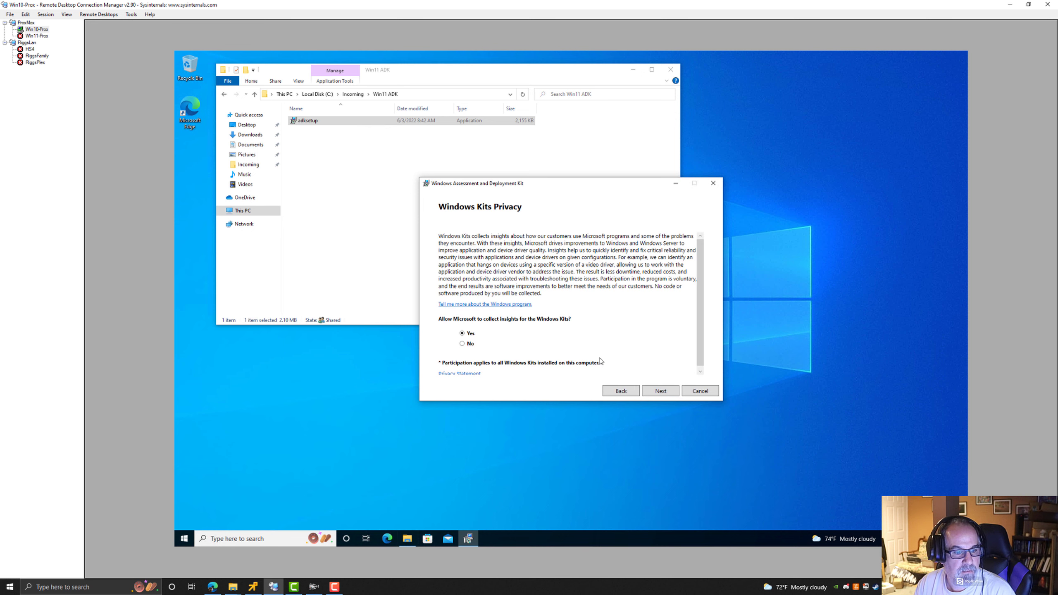
click(665, 394)
click(658, 392)
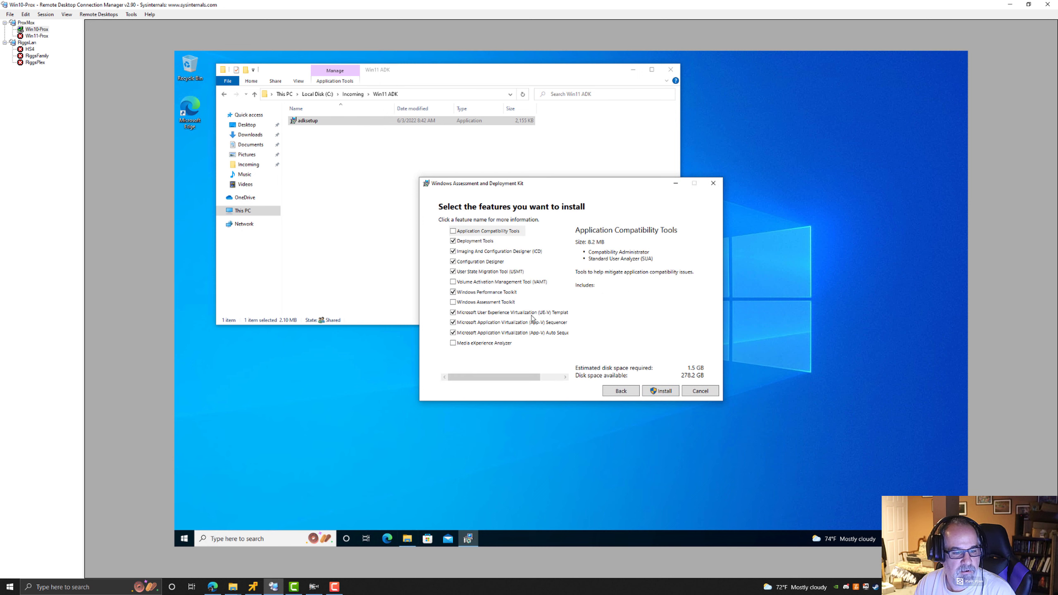
Clear every feature in the ADK feature list except Deployment Tools.
click(454, 333)
click(445, 322)
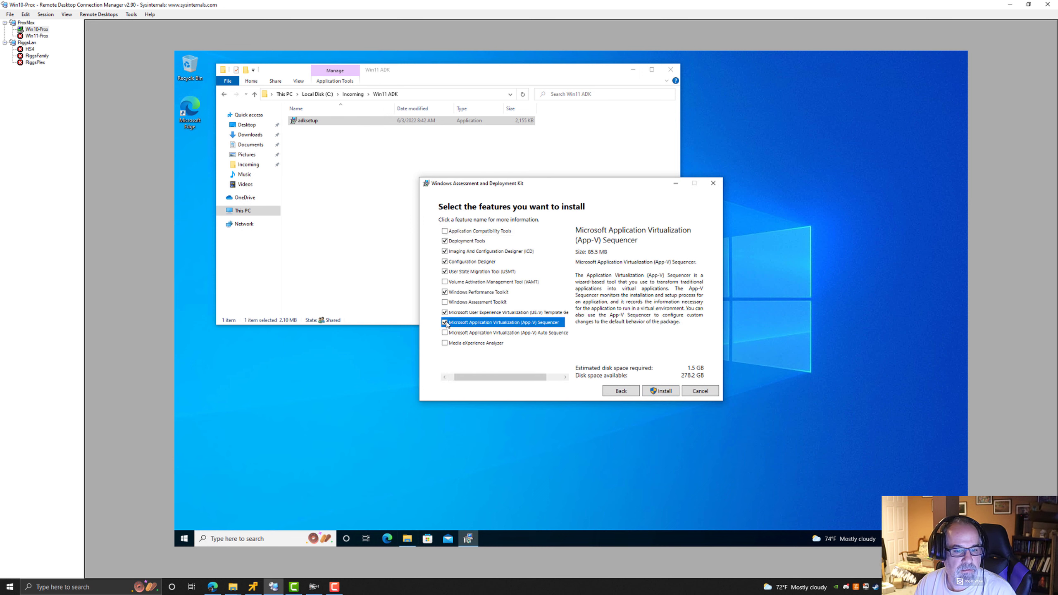
click(445, 313)
click(445, 313)
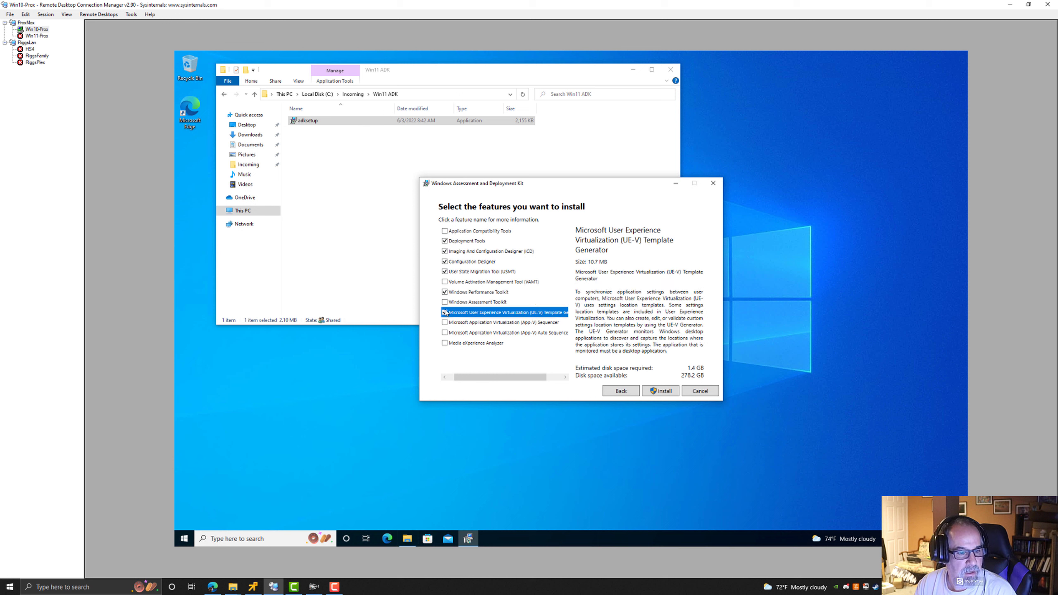
click(445, 292)
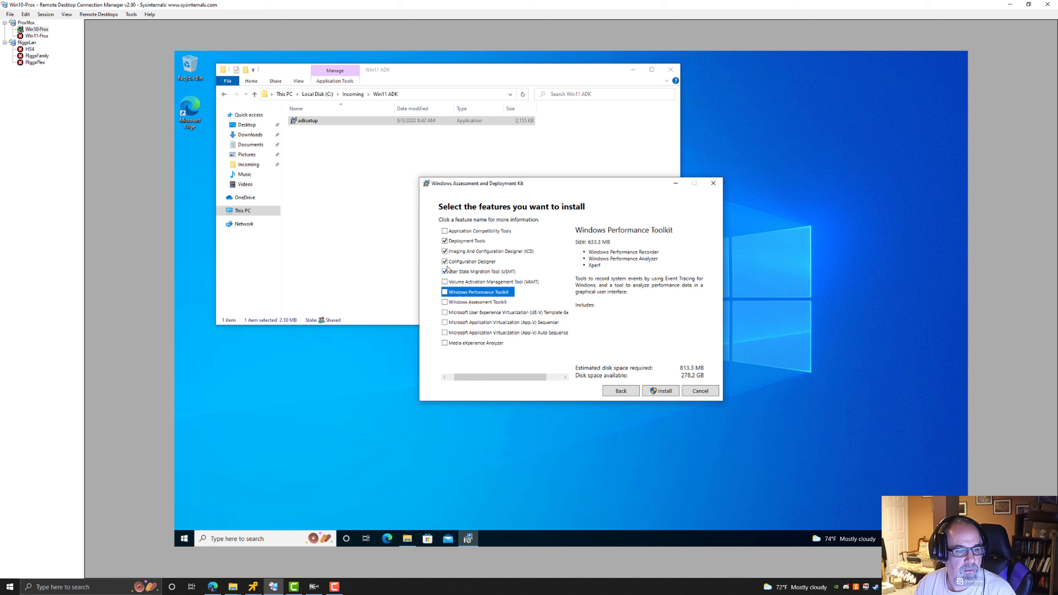
click(445, 262)
click(445, 271)
click(479, 242)
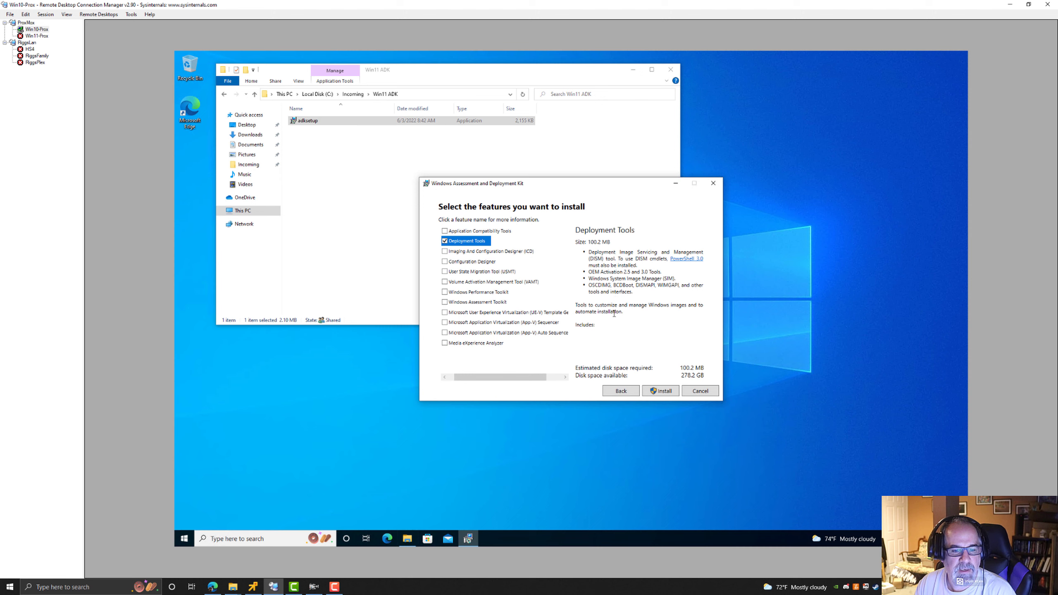
Install the ADK with the selected feature and close the completion dialog.
click(662, 392)
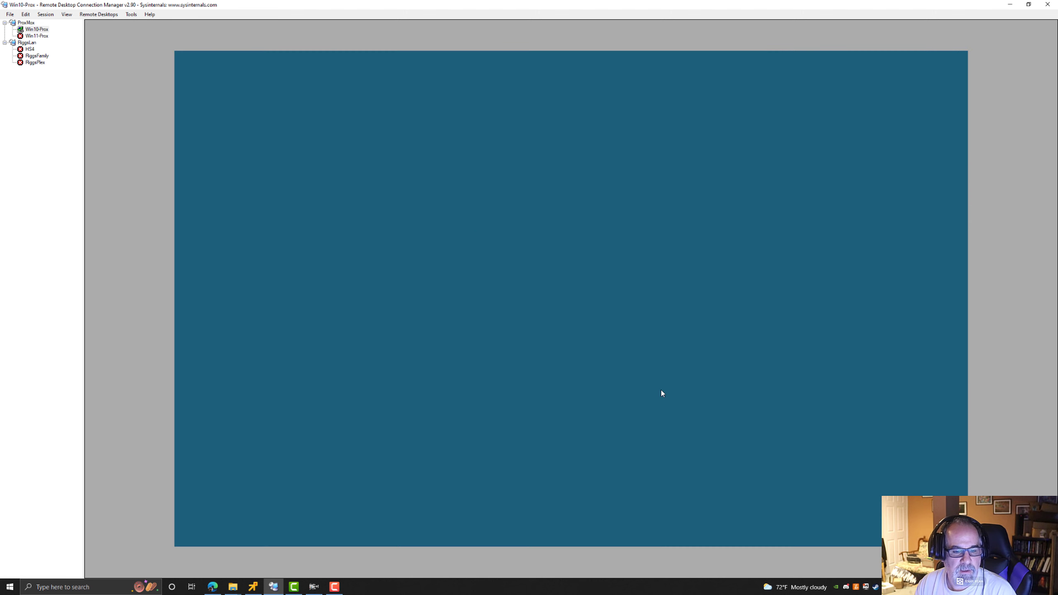
click(532, 353)
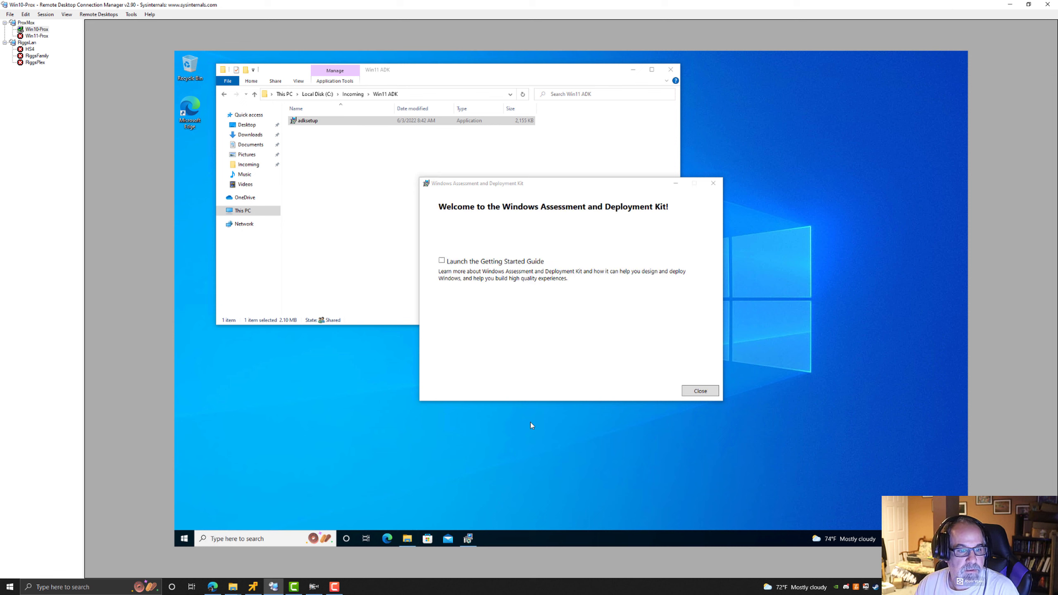
click(701, 391)
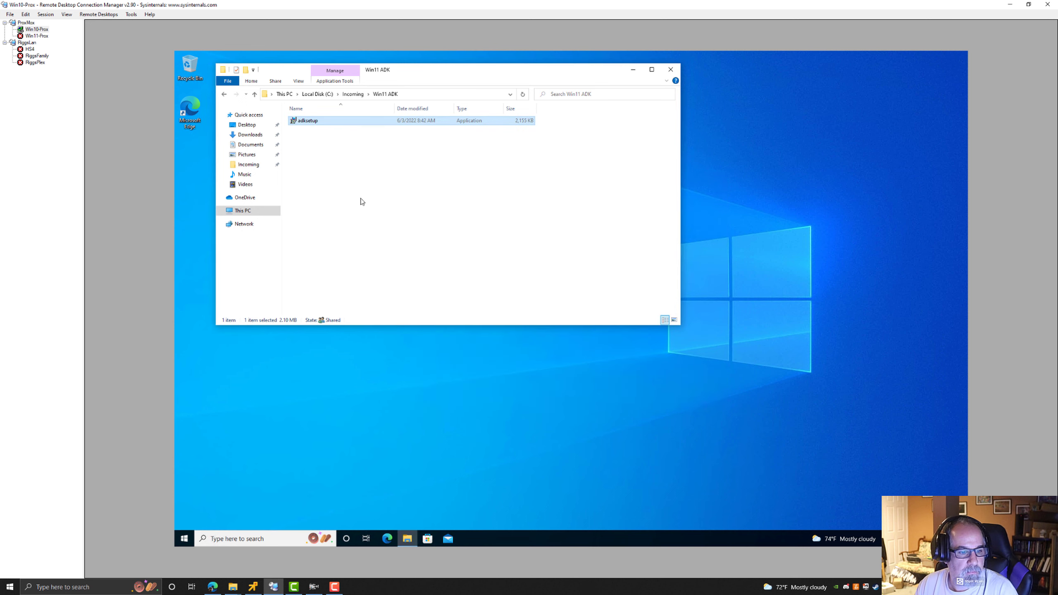
Return to the Incoming folder and launch adkwinpesetup from the Win11 PE Addon folder.
click(350, 132)
click(352, 94)
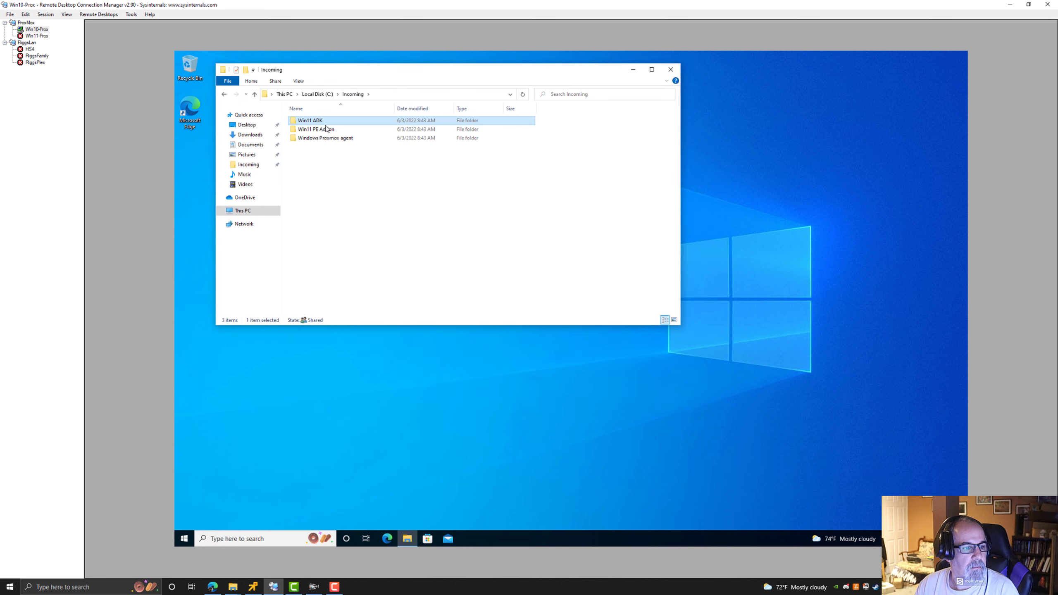
double_click(321, 133)
click(312, 123)
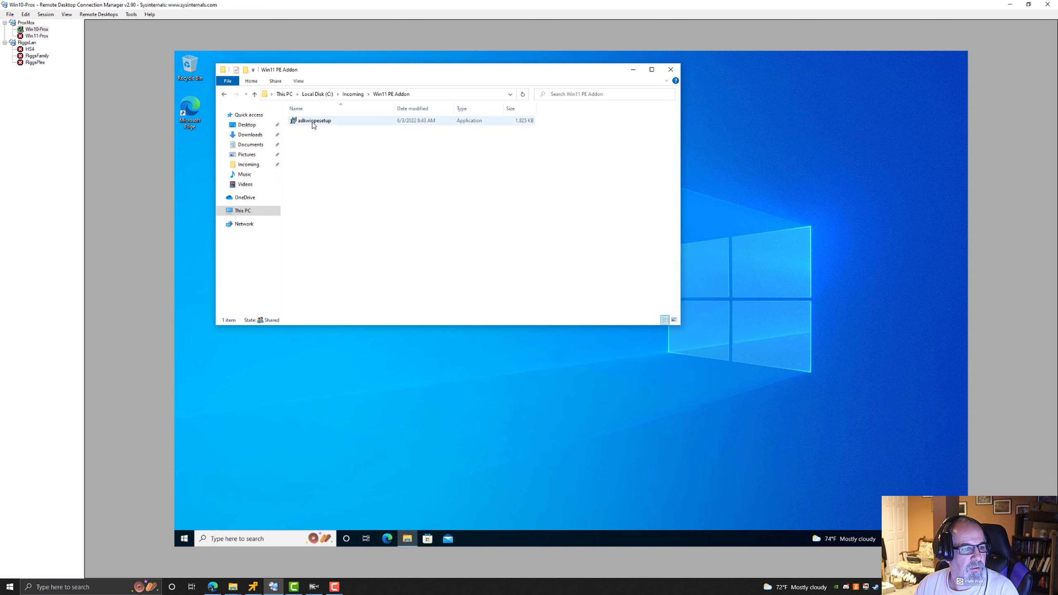
double_click(312, 123)
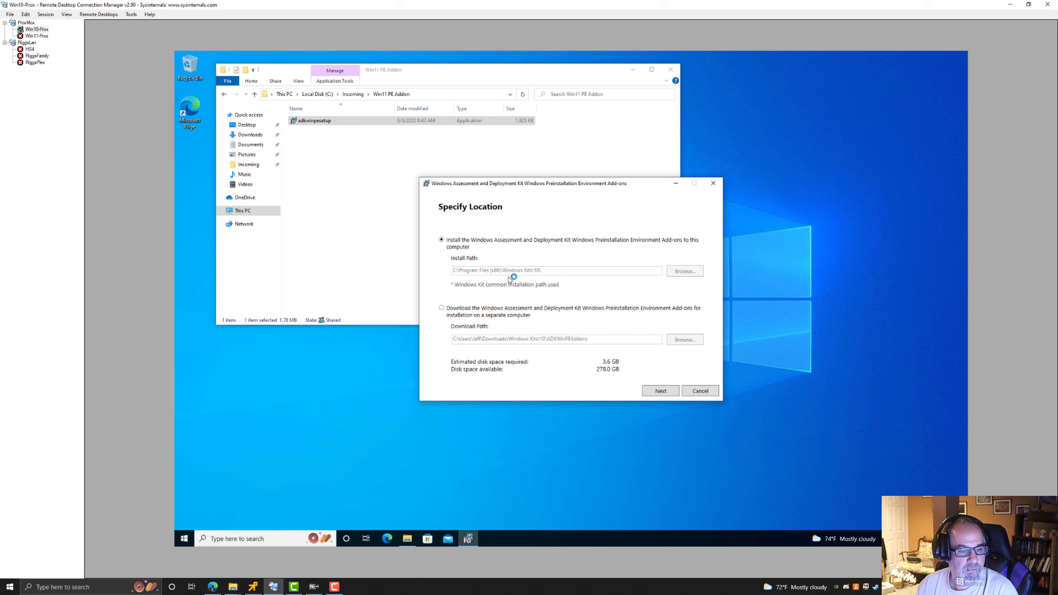
Advance through the WinPE add-on installer keeping the default path and No for insights, and accept the license.
click(670, 392)
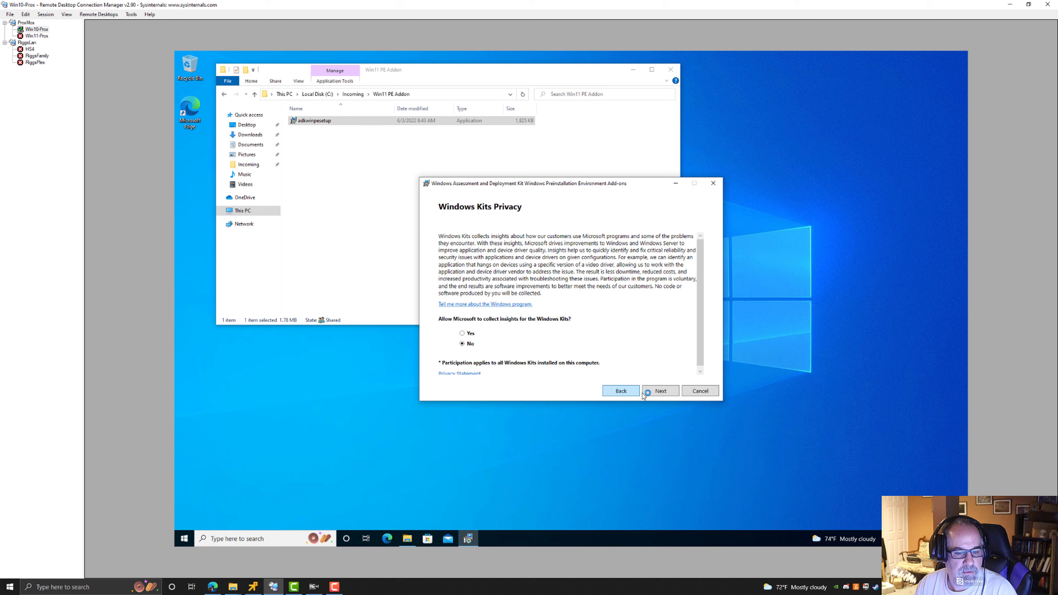
click(656, 395)
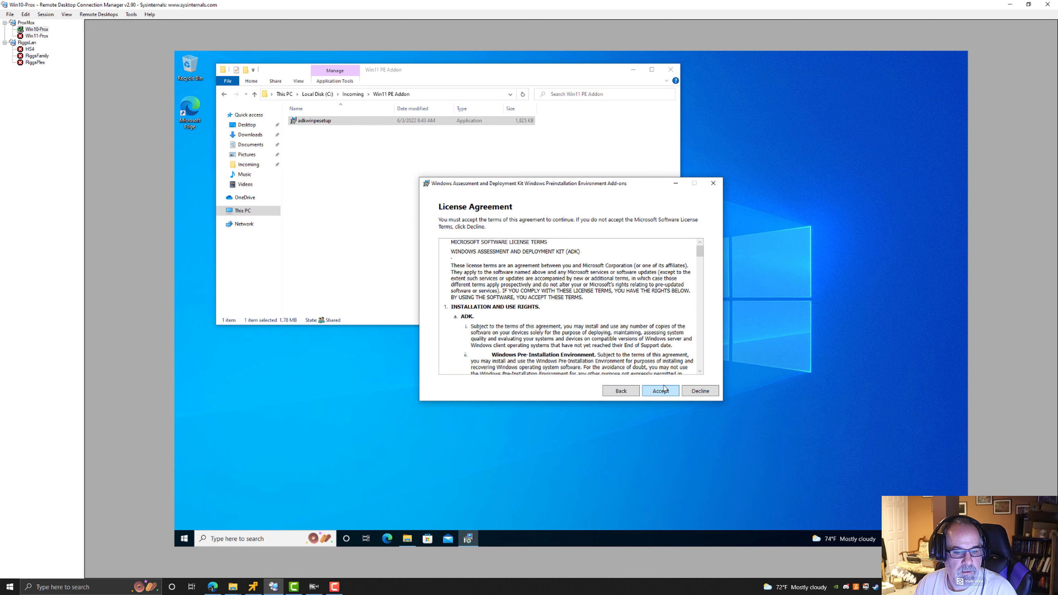
click(657, 393)
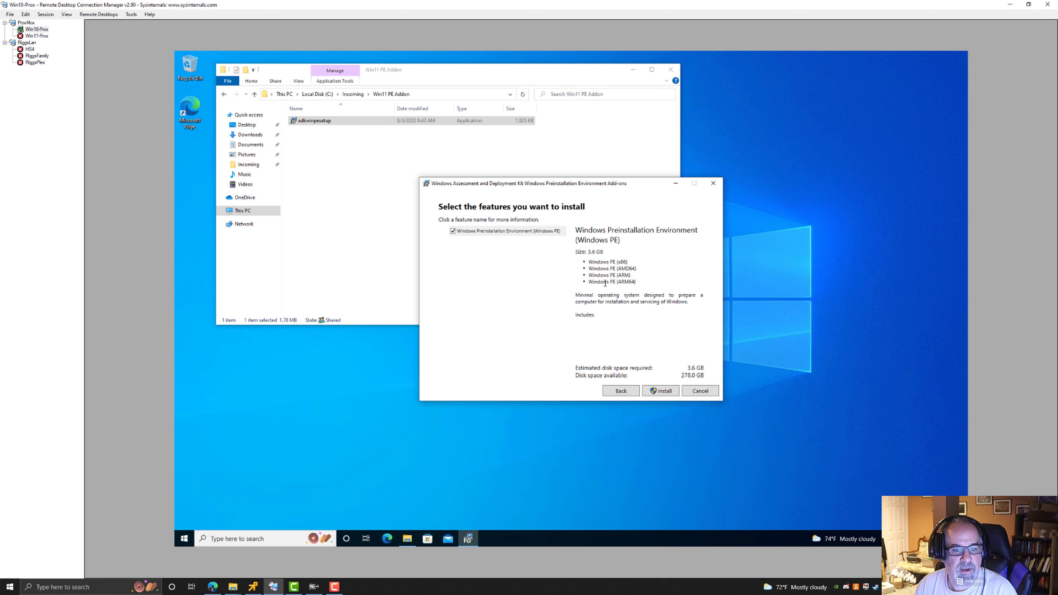
Install the Windows Preinstallation Environment add-on, then close the installer and the File Explorer window.
click(664, 393)
click(531, 349)
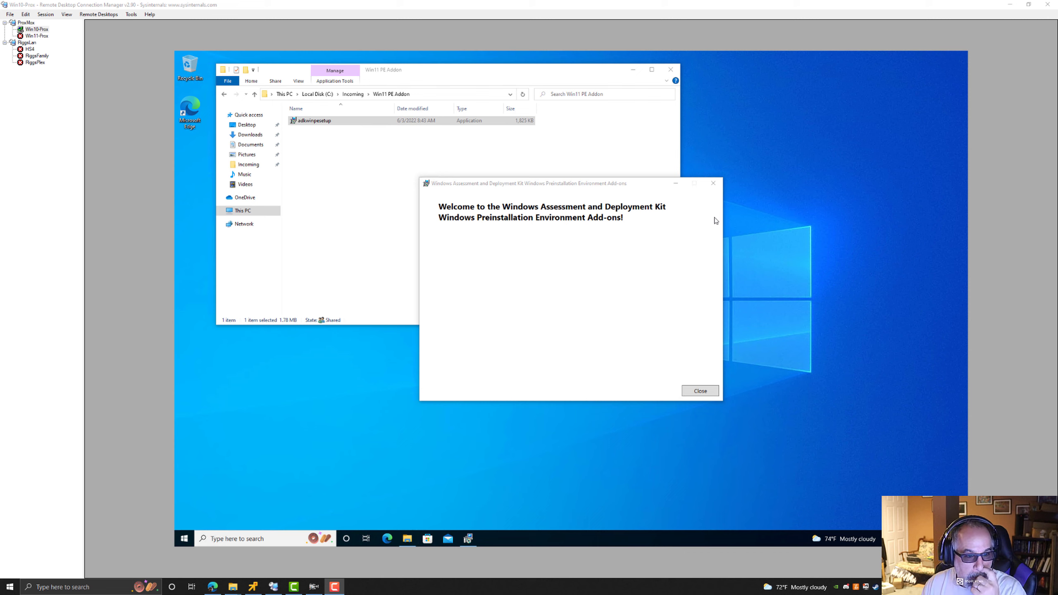
click(698, 392)
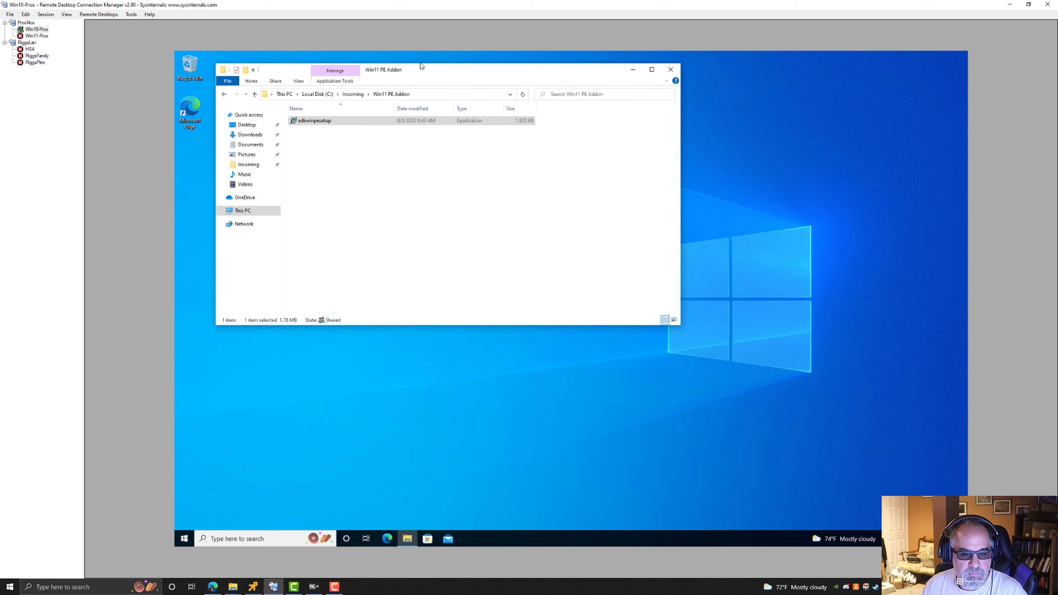
click(671, 69)
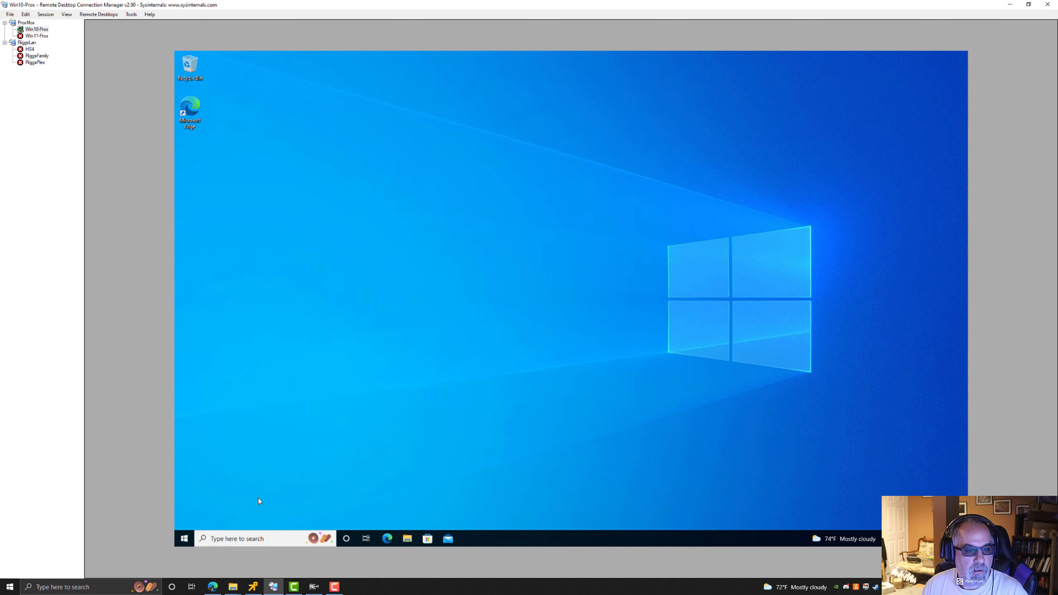
Pin the Deployment and Imaging Tools Environment shortcut from the Start menu's recently added list to Start.
click(185, 539)
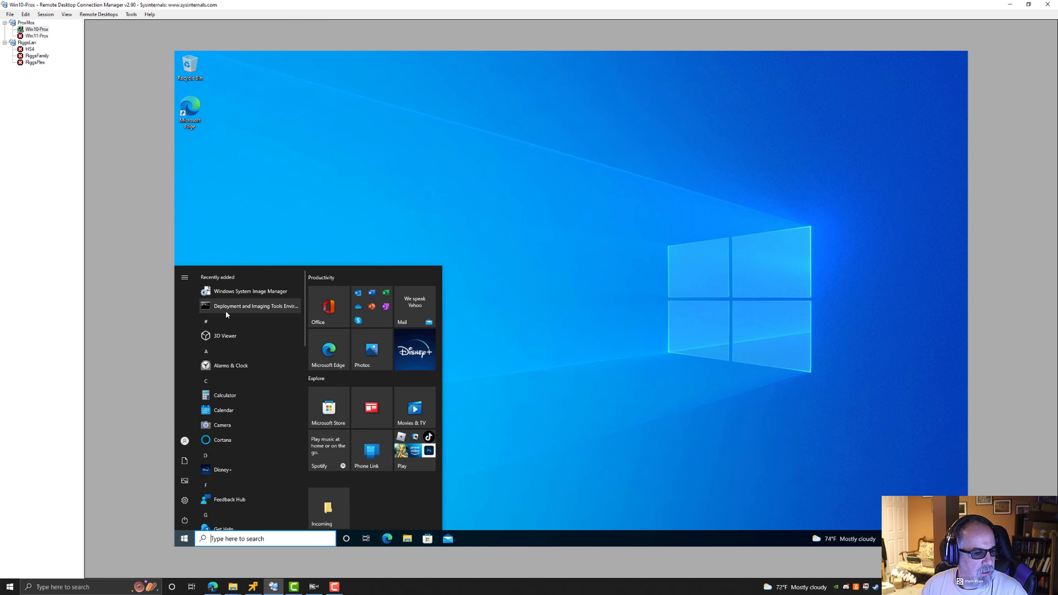
right_click(270, 312)
click(305, 319)
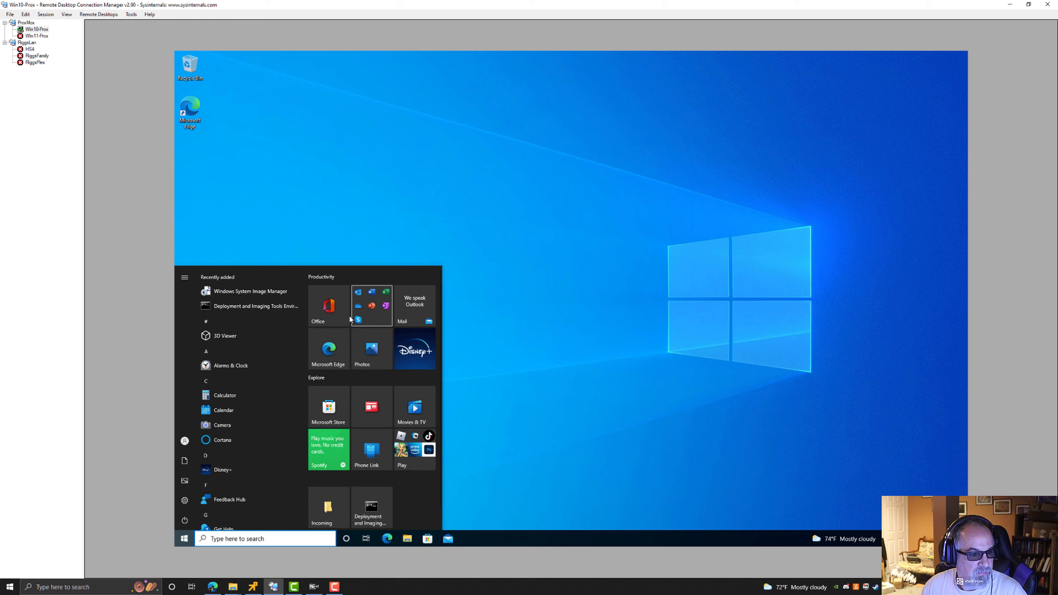
Unpin the Office, app folder, Mail, Photos and Disney+ tiles from the Productivity section of Start.
right_click(334, 315)
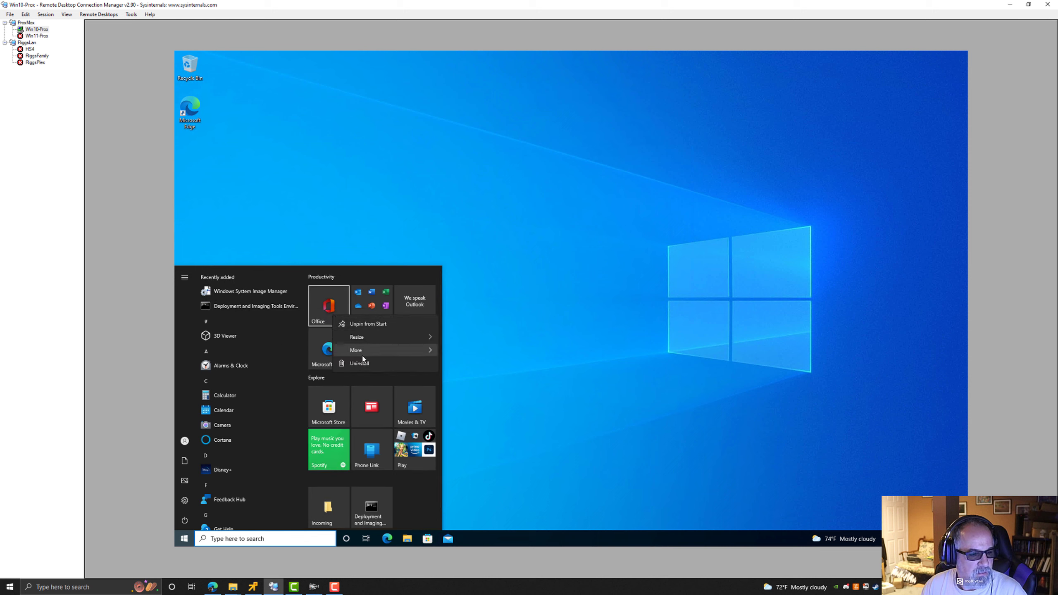
click(364, 327)
right_click(352, 309)
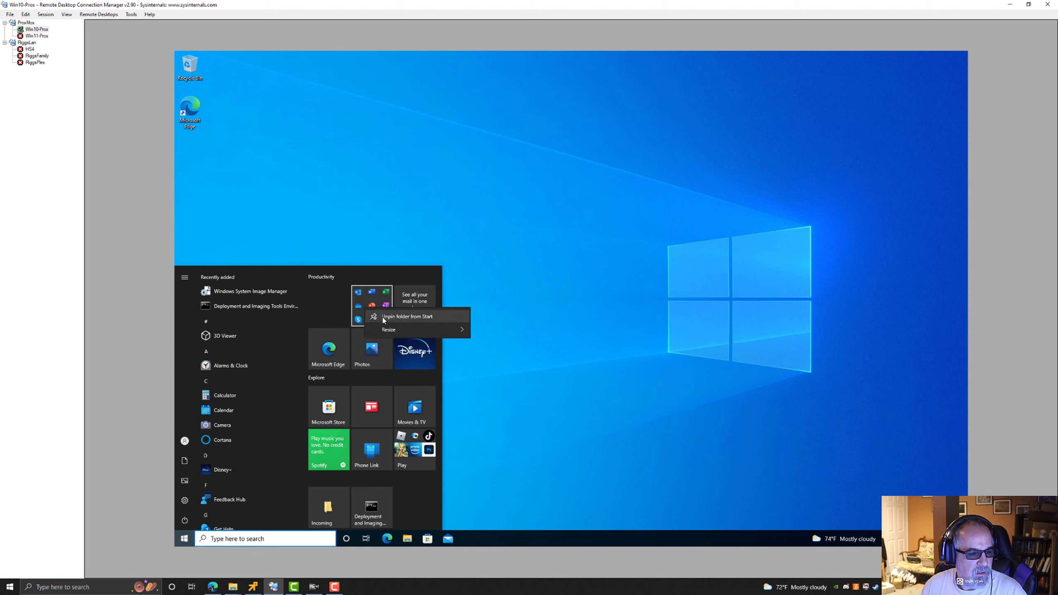
click(375, 315)
right_click(412, 308)
click(433, 314)
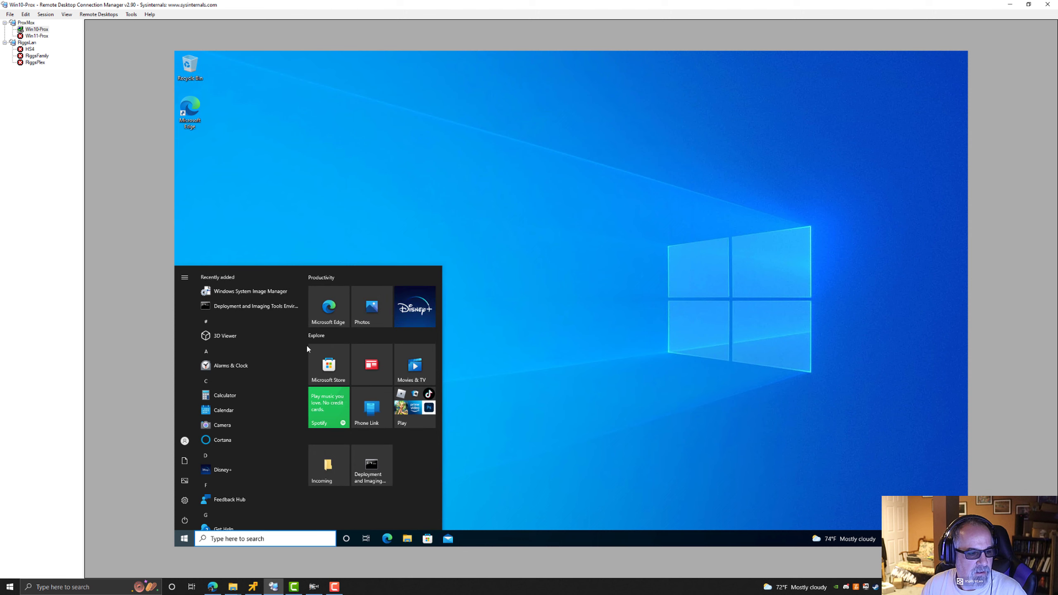
right_click(381, 312)
click(403, 319)
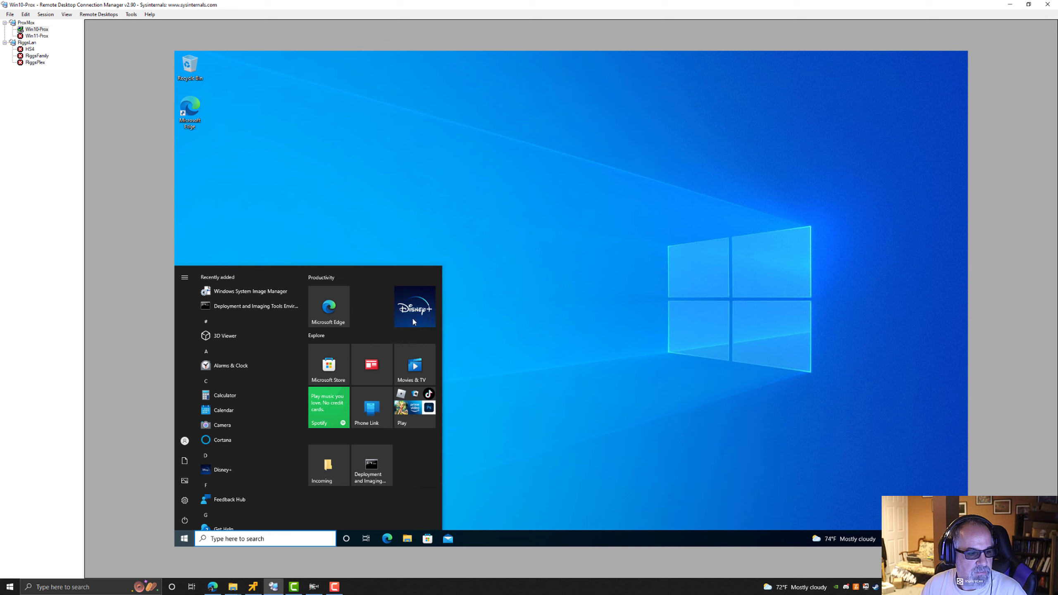
right_click(413, 314)
click(423, 326)
Unpin the remaining Explore tiles, including Microsoft Store, Movies & TV, Spotify and the Play folder, from Start.
right_click(323, 360)
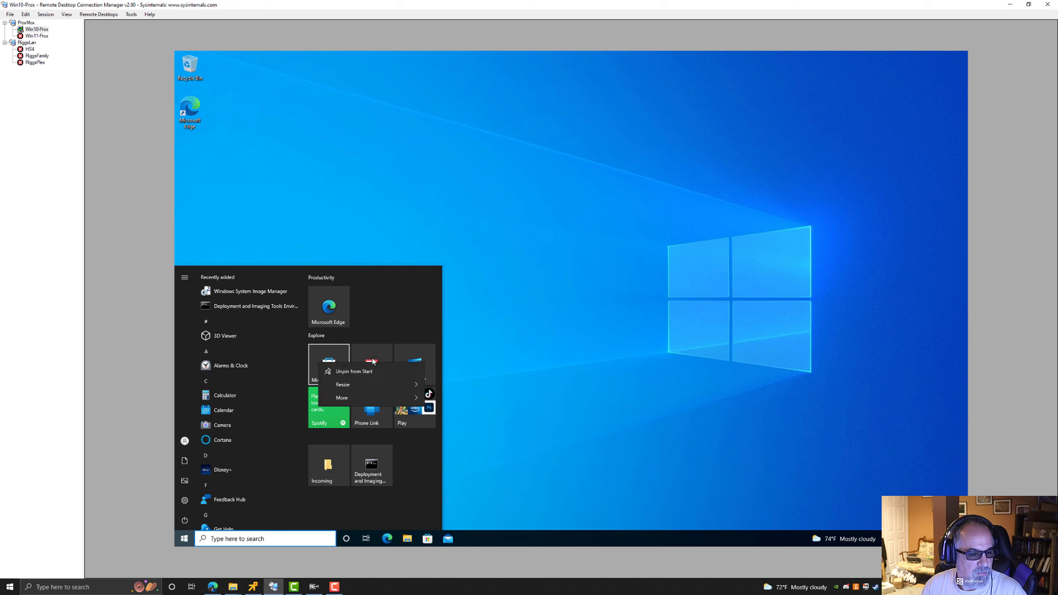
click(333, 371)
right_click(368, 365)
click(386, 371)
right_click(420, 369)
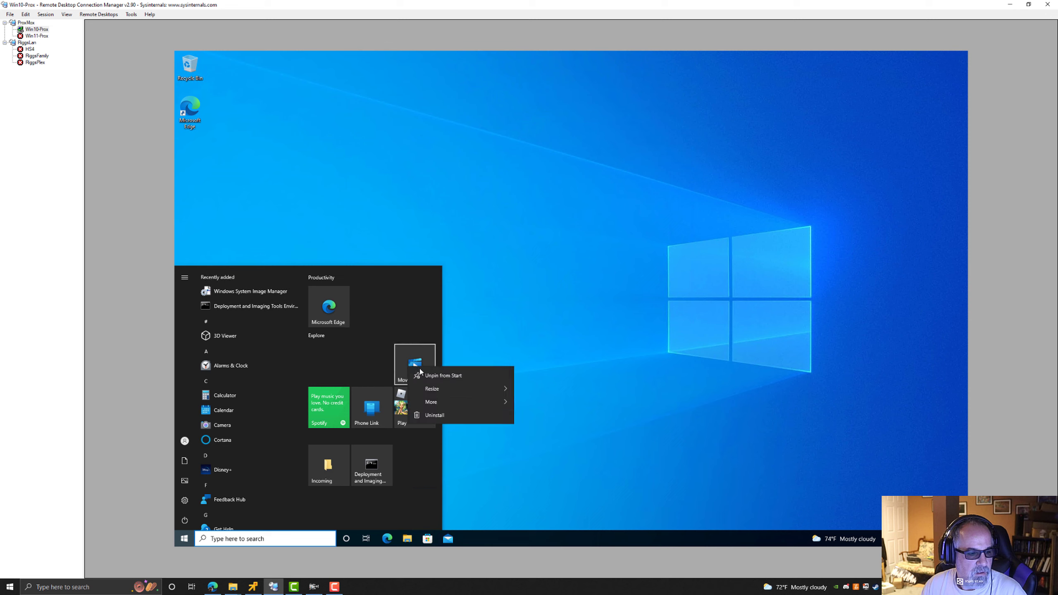
click(433, 375)
right_click(330, 362)
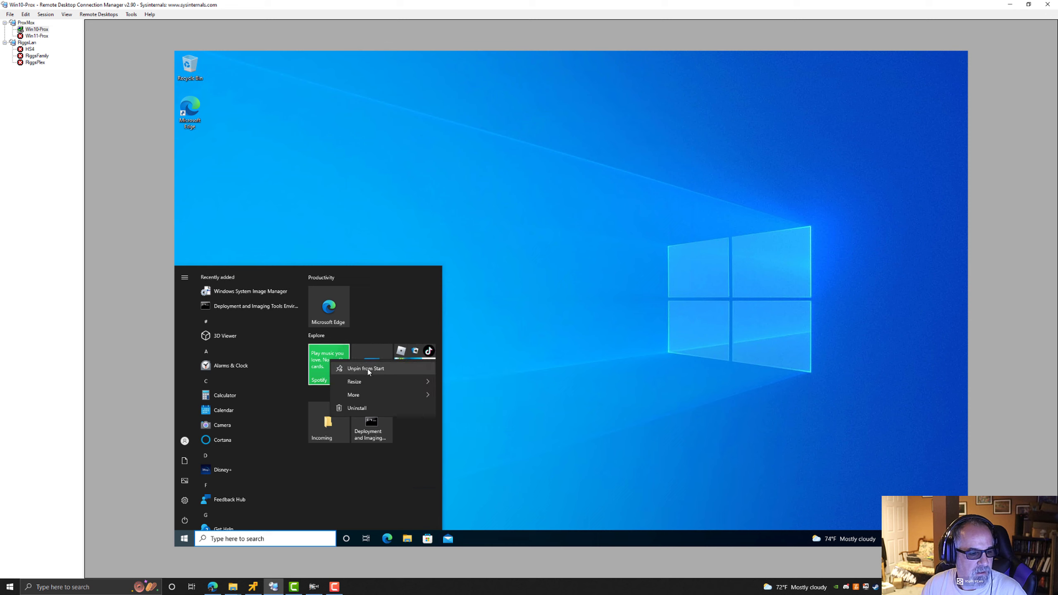
click(369, 368)
right_click(365, 364)
click(371, 369)
right_click(429, 373)
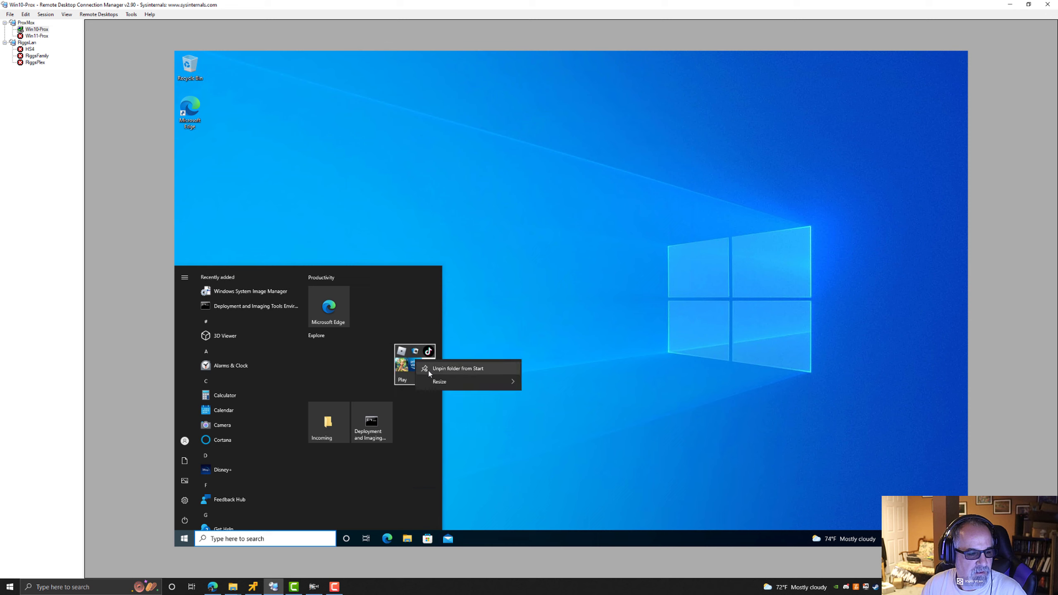
click(430, 370)
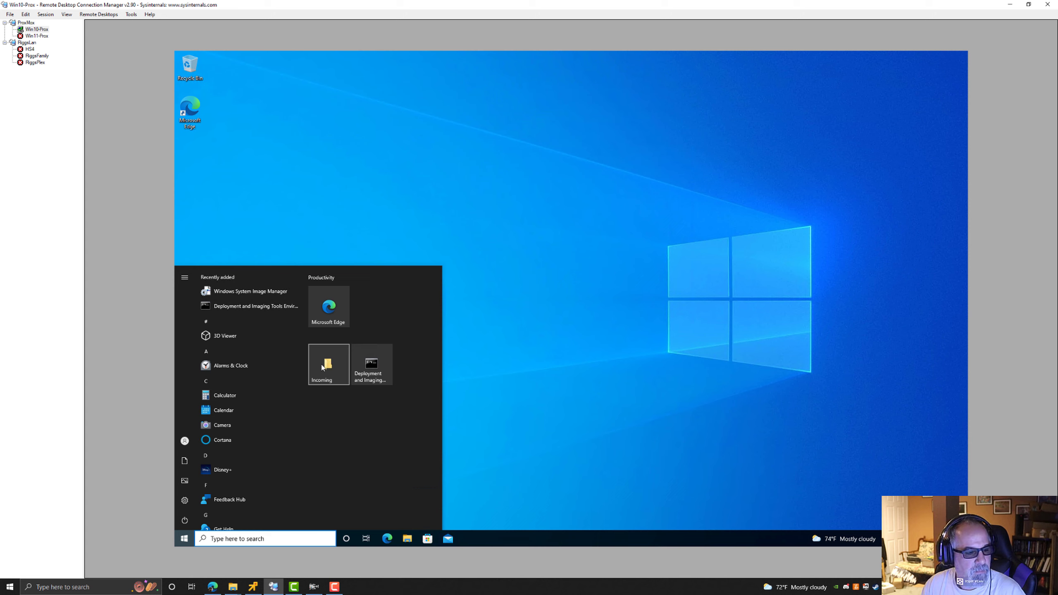
Run the Deployment and Imaging Tools Environment tile as administrator and approve the User Account Control prompt.
right_click(370, 366)
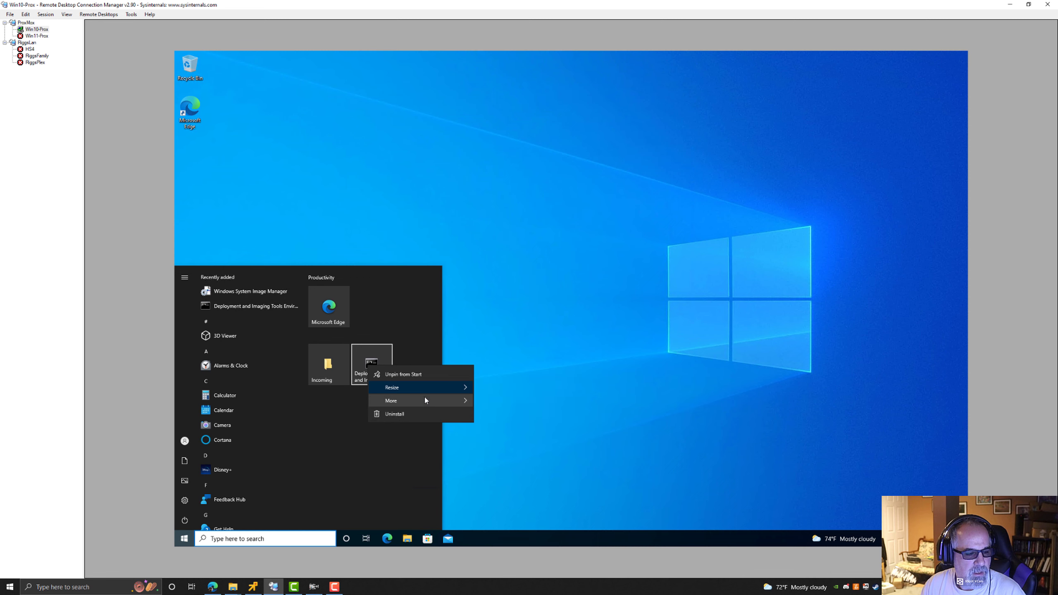
mouse_move(424, 399)
click(512, 417)
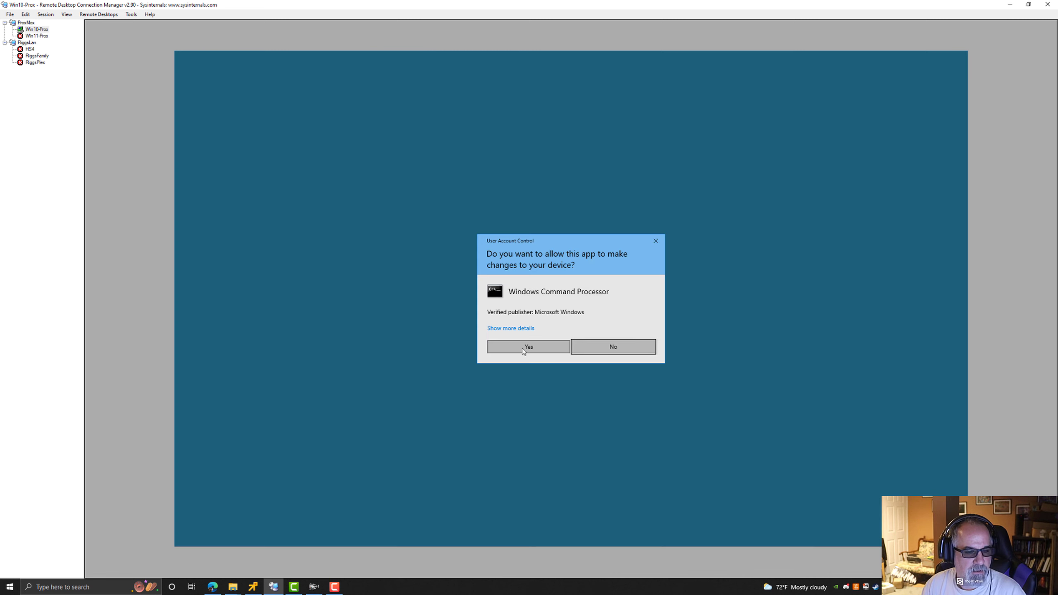
click(529, 349)
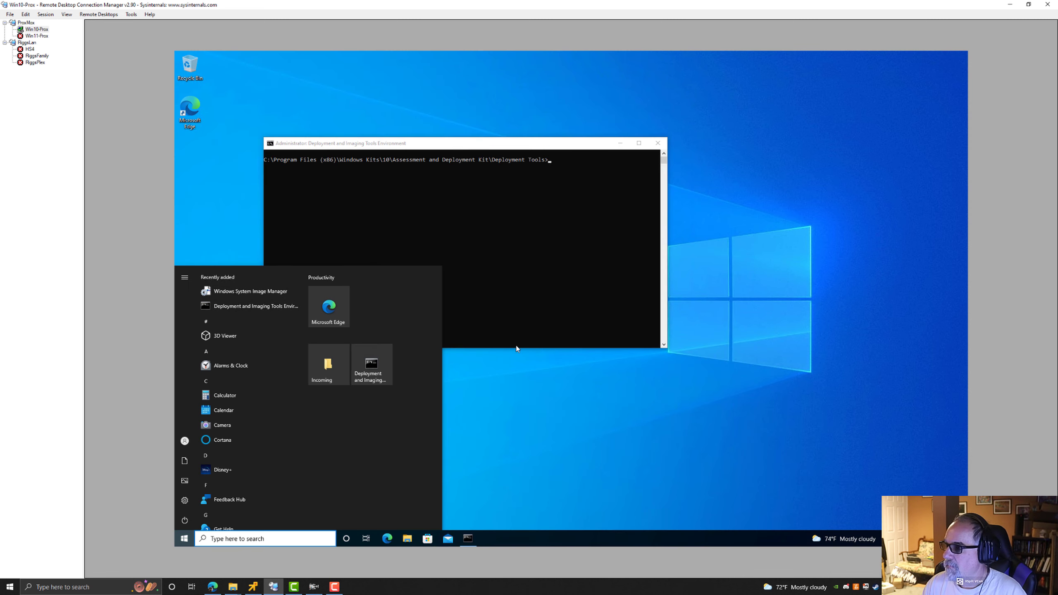
Begin the command copype amd64 in the Deployment and Imaging Tools command prompt.
click(573, 213)
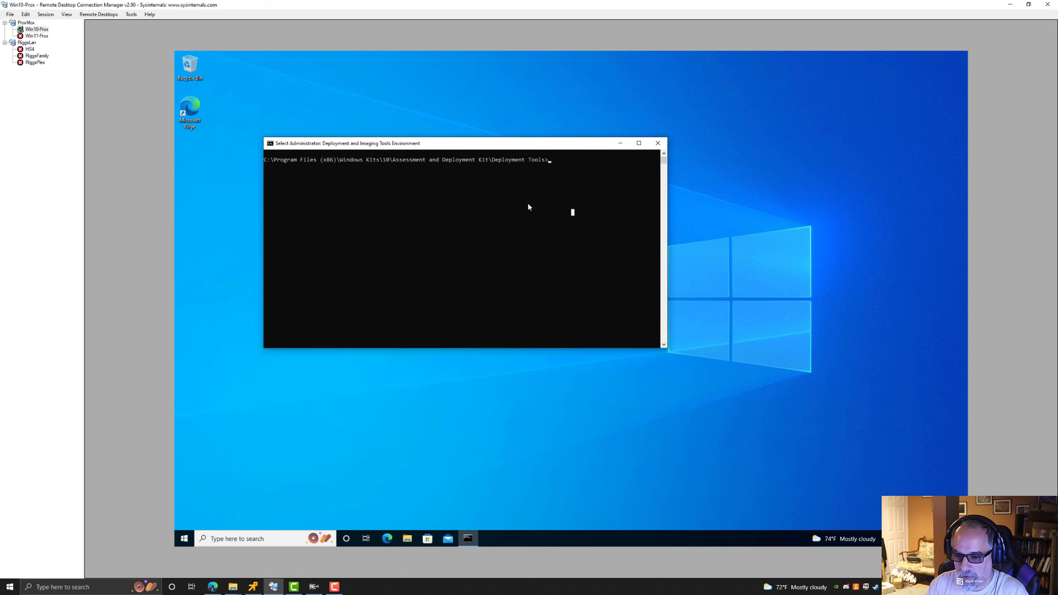
text(copy)
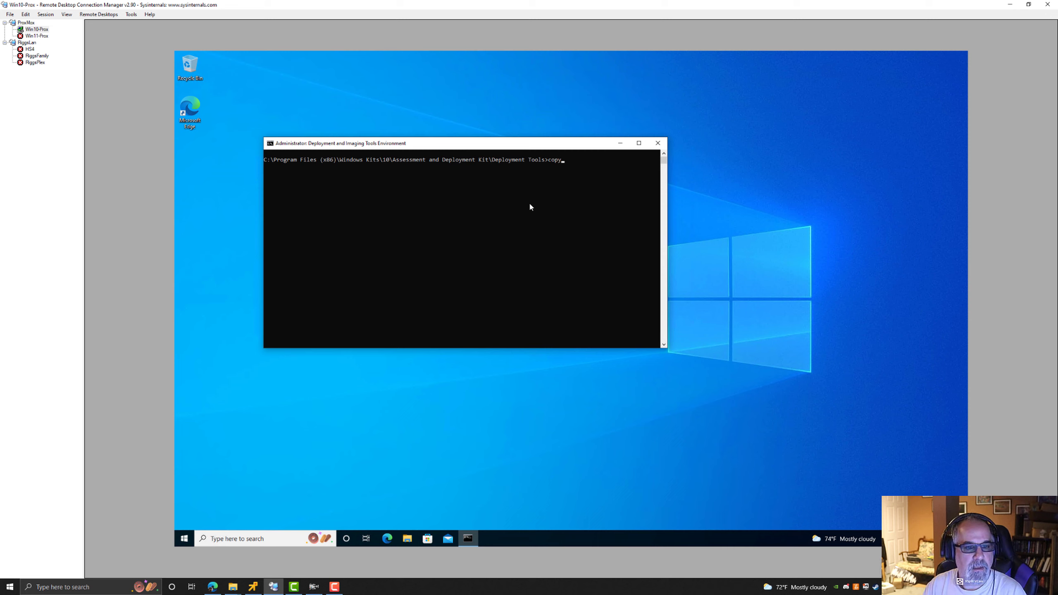
text(ype a)
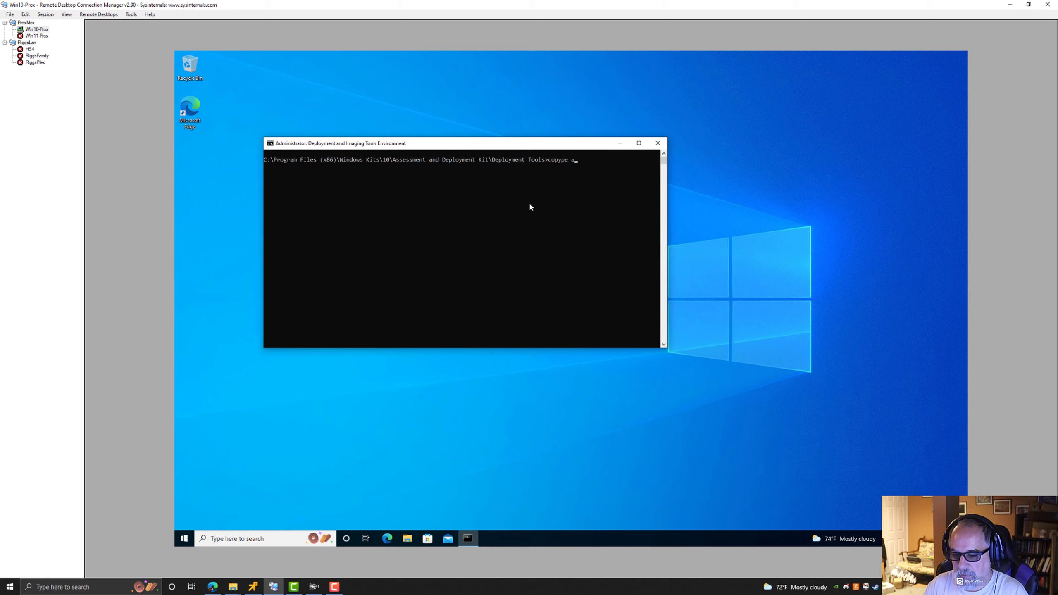
text(md64)
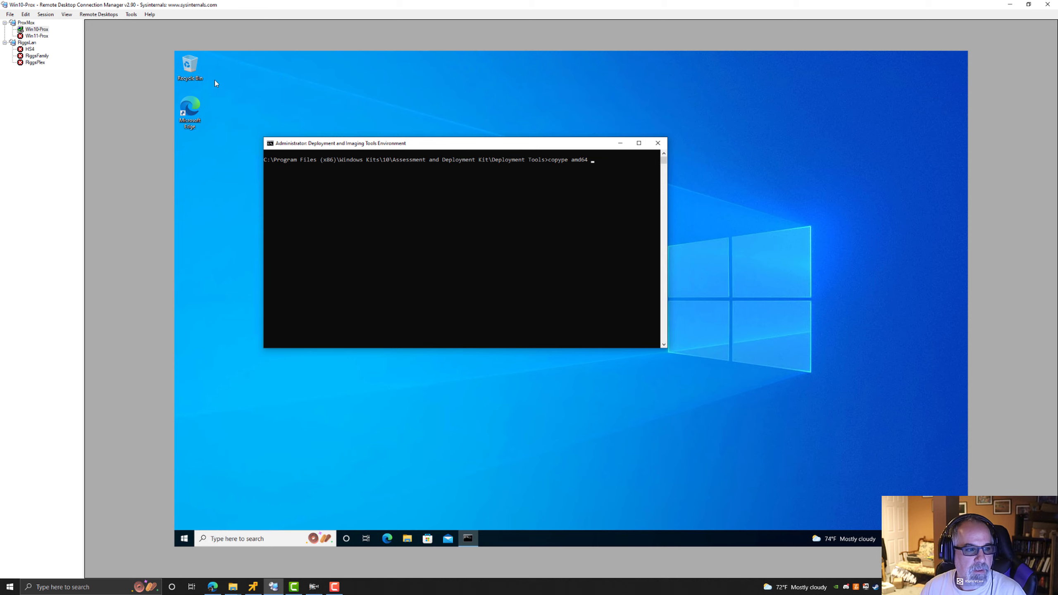
Open File Explorer, go to the Incoming folder and create a new folder named Win11PE.
click(408, 538)
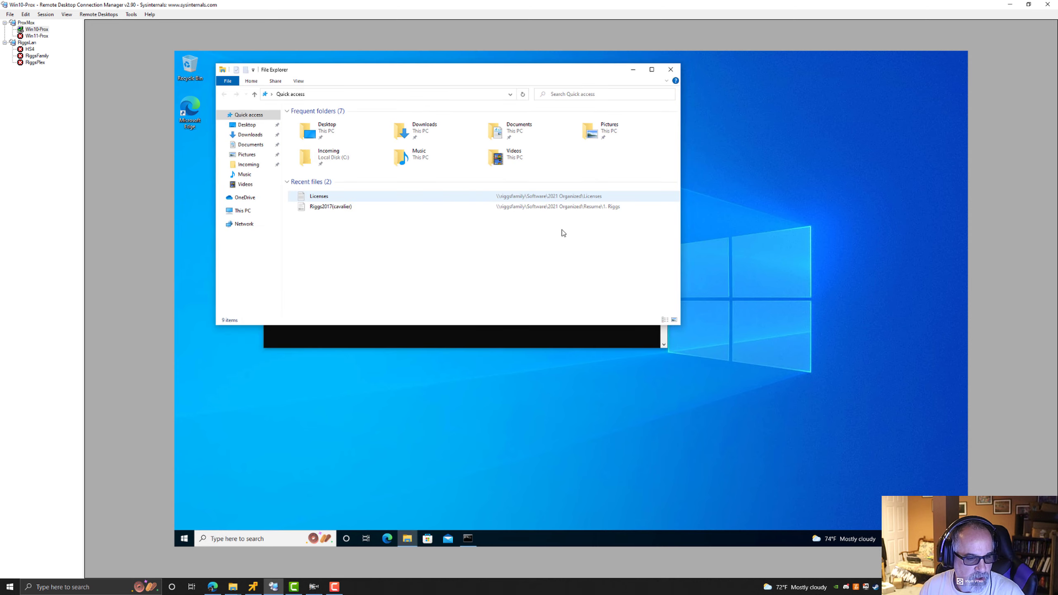
drag(354, 74, 534, 189)
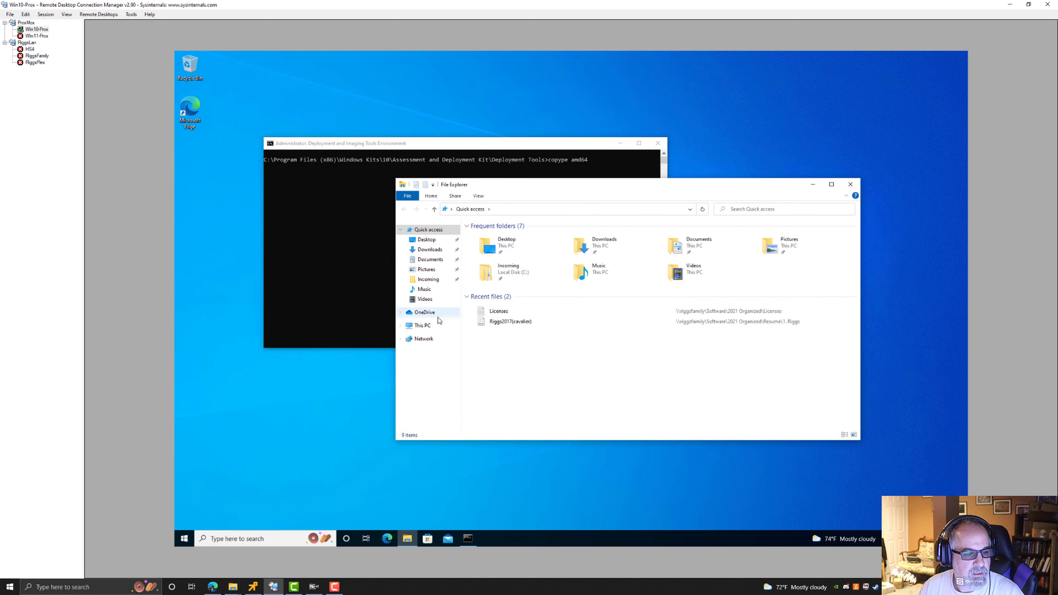
click(429, 279)
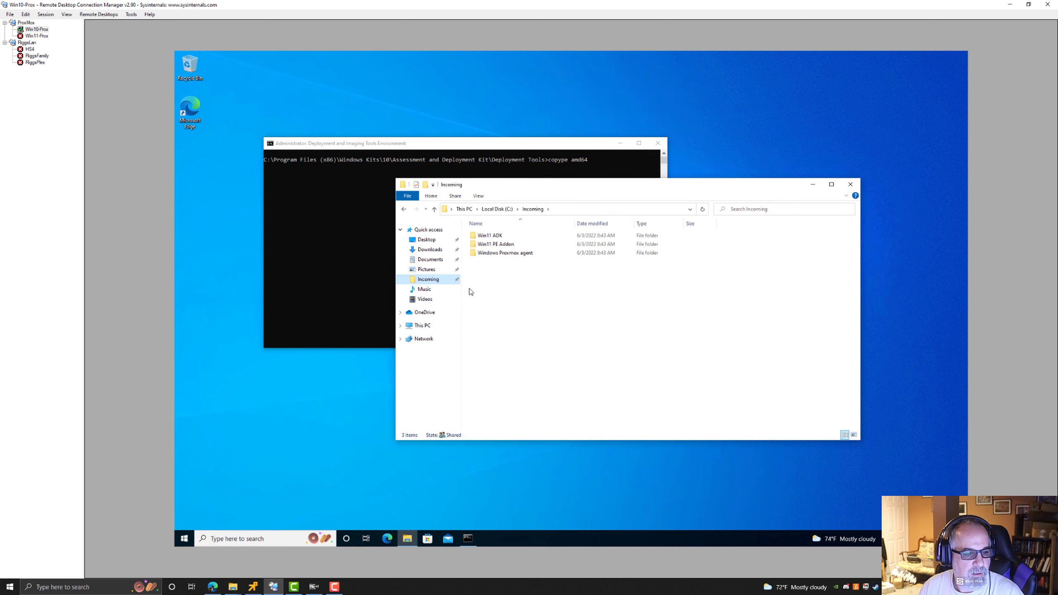
right_click(501, 290)
mouse_move(553, 387)
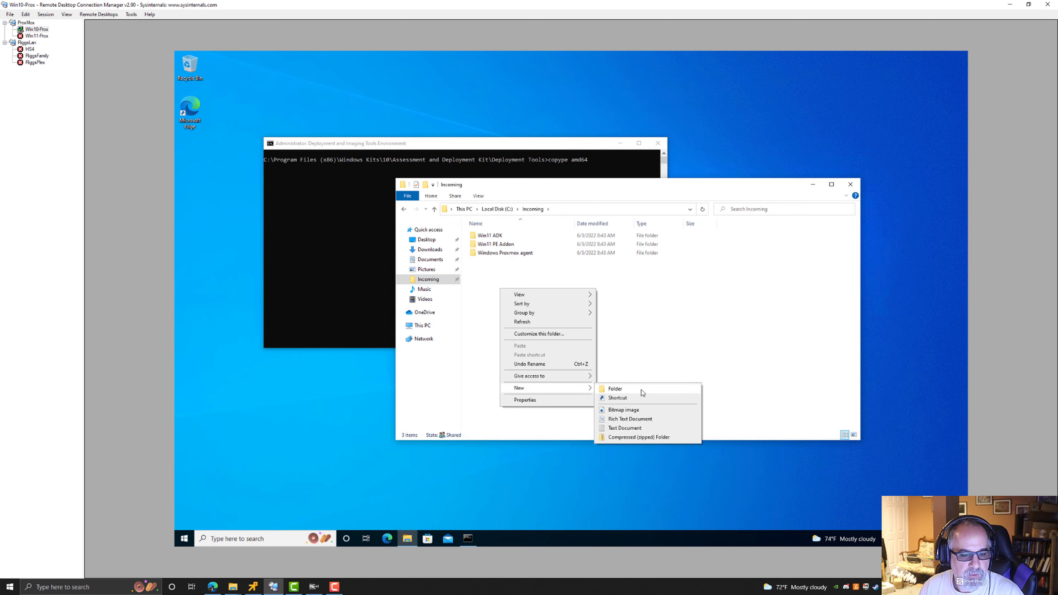
click(642, 390)
text(WinPE)
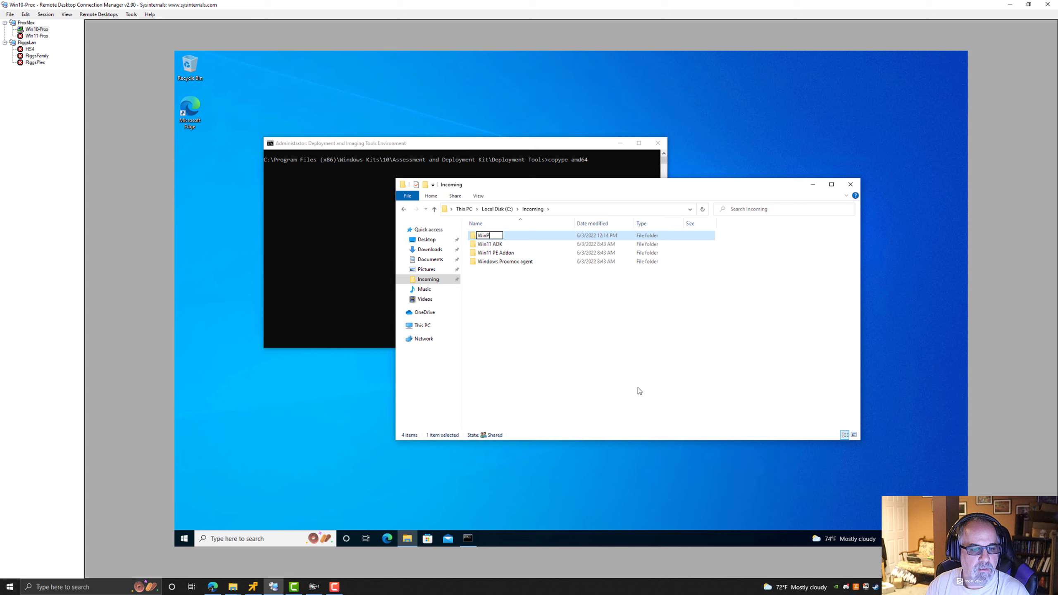
key(BackSpace)
text(11PE)
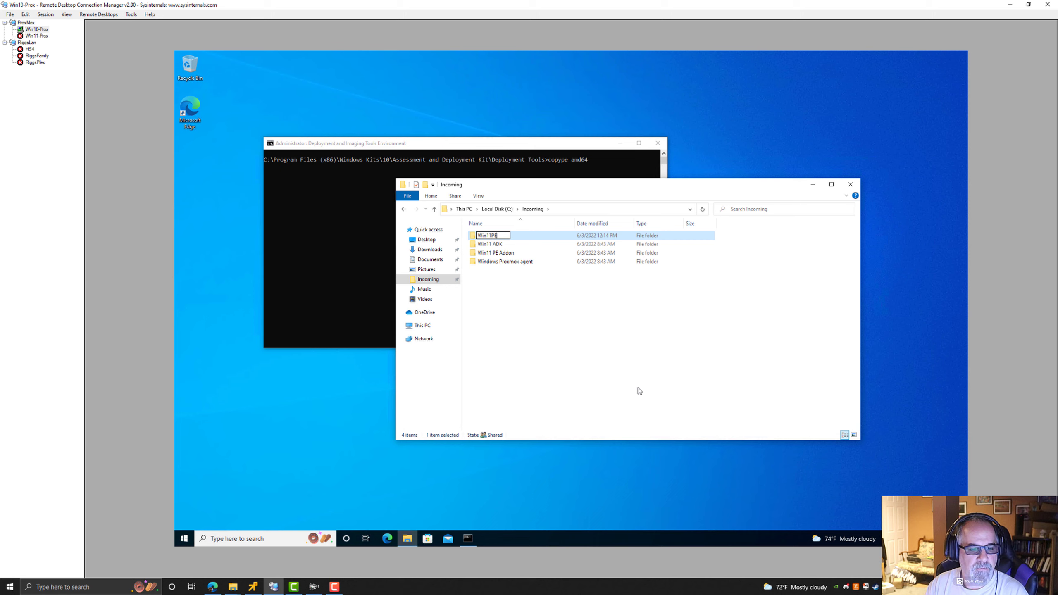
click(521, 301)
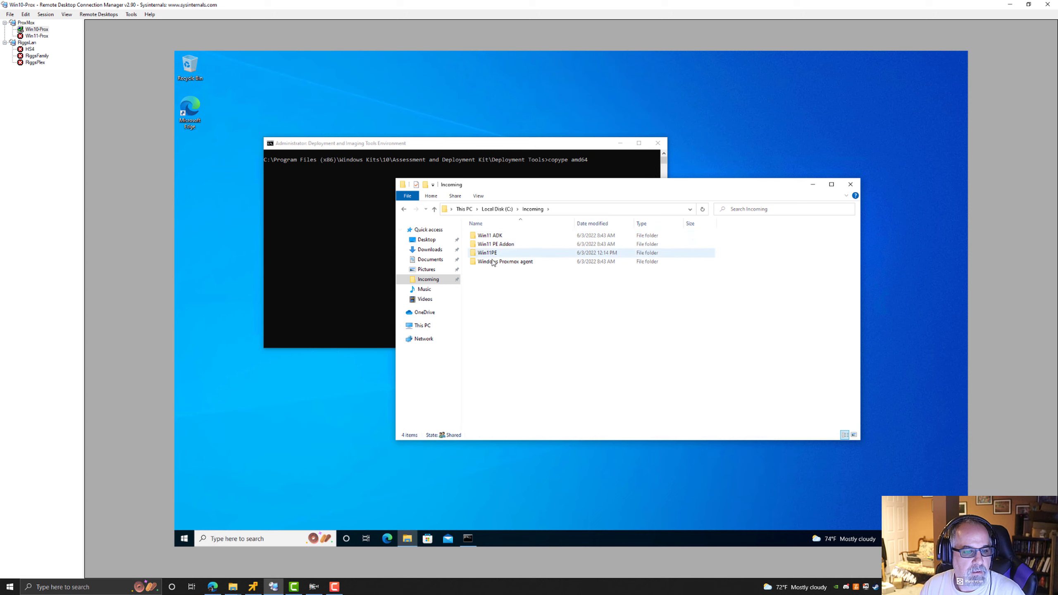
Open the Win11PE folder and copy its path from the address bar.
double_click(492, 254)
click(612, 210)
key(ctrl+c)
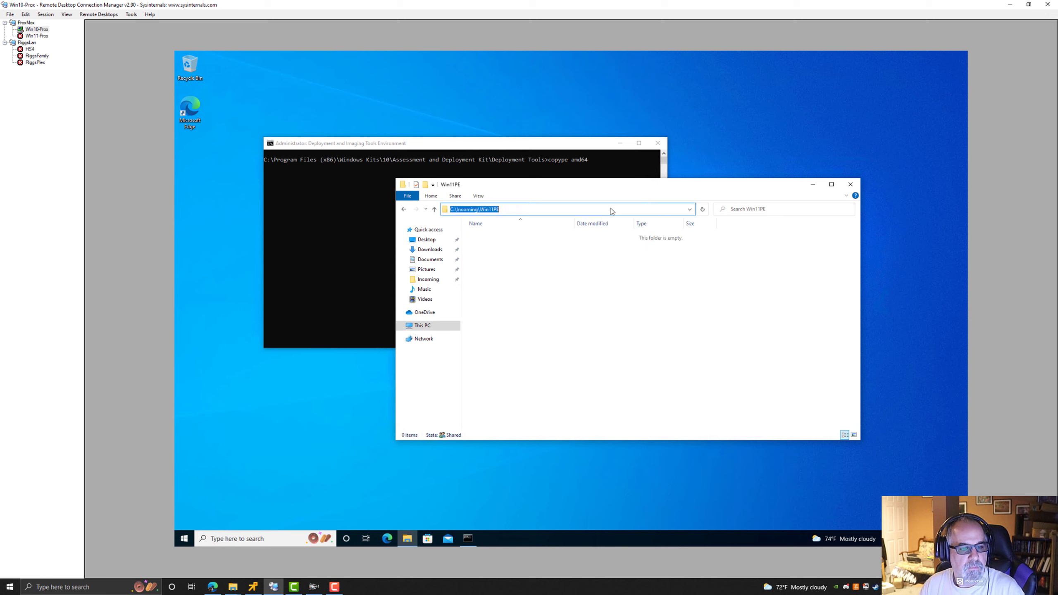
click(604, 300)
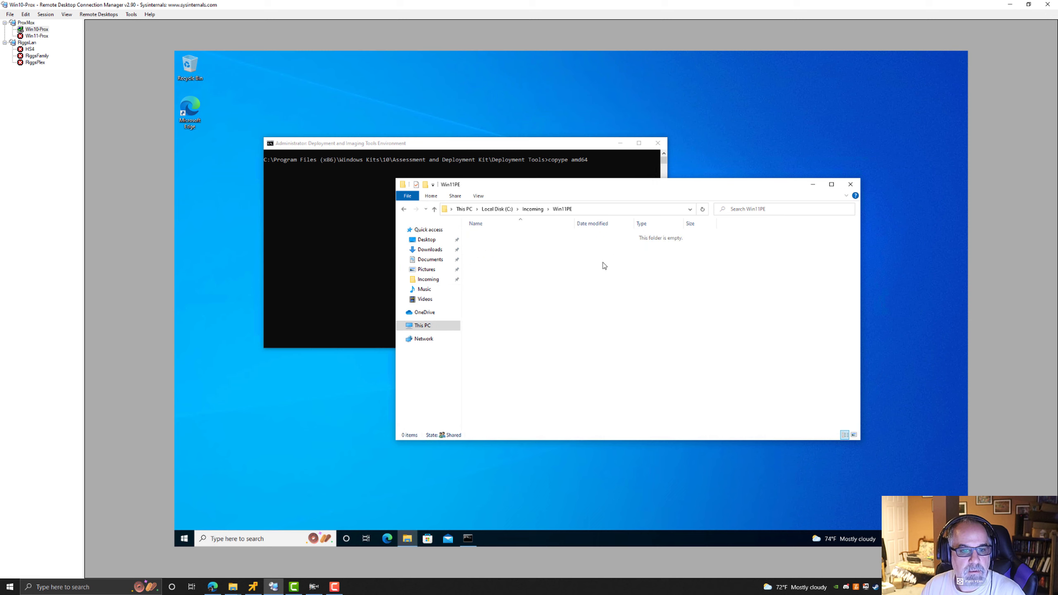
Paste the path C:\Incoming\Win11PE after copype amd64 and run the command.
click(345, 228)
key(ctrl+v)
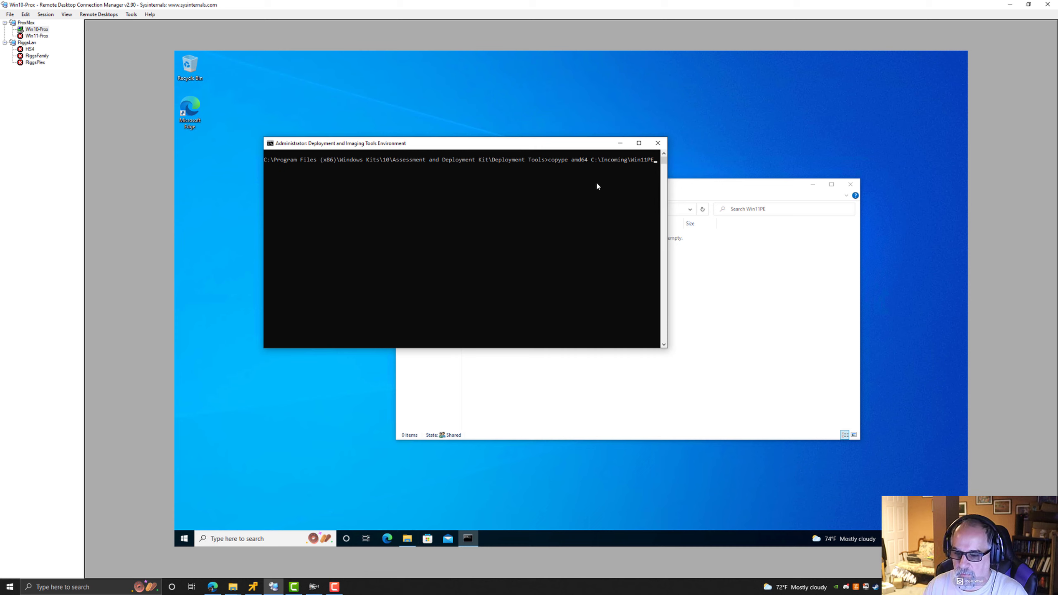
key(Return)
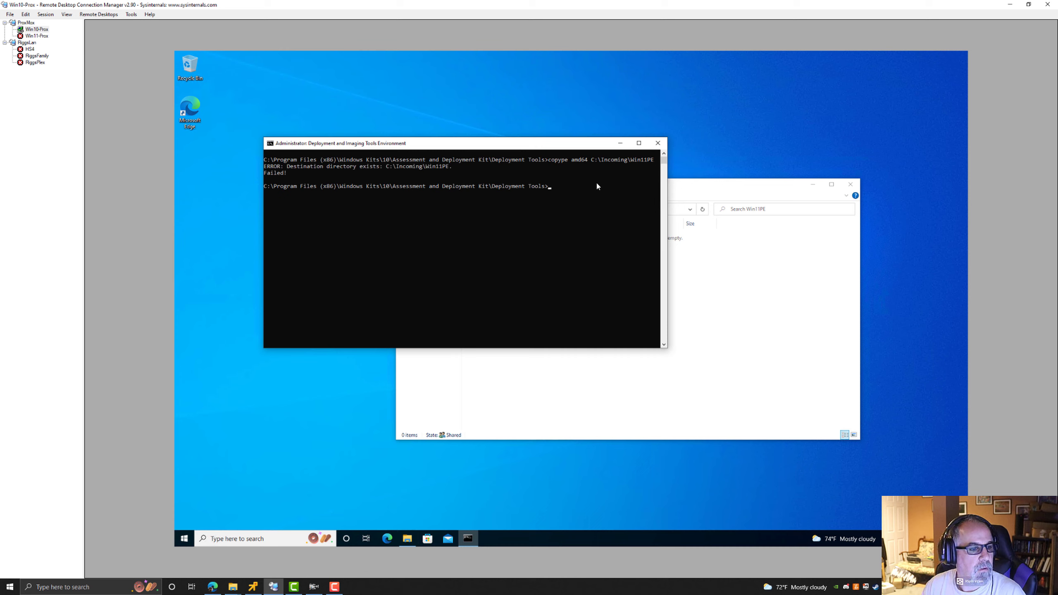
Go back to the Incoming folder and delete the Win11PE folder.
click(699, 313)
click(533, 209)
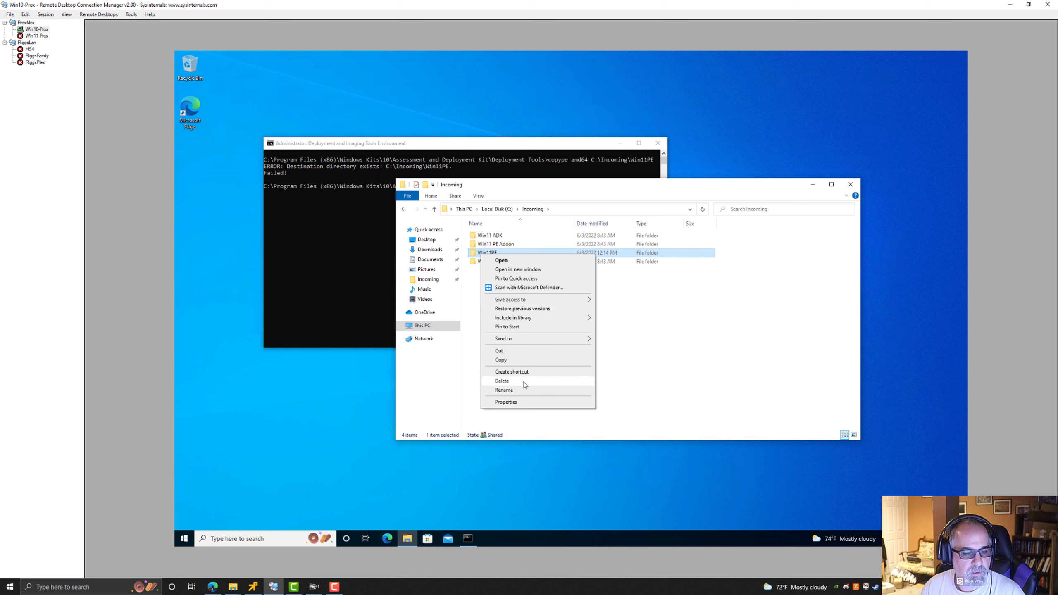
click(521, 384)
Rerun the copype amd64 C:\Incoming\Win11PE command in the command prompt.
click(367, 229)
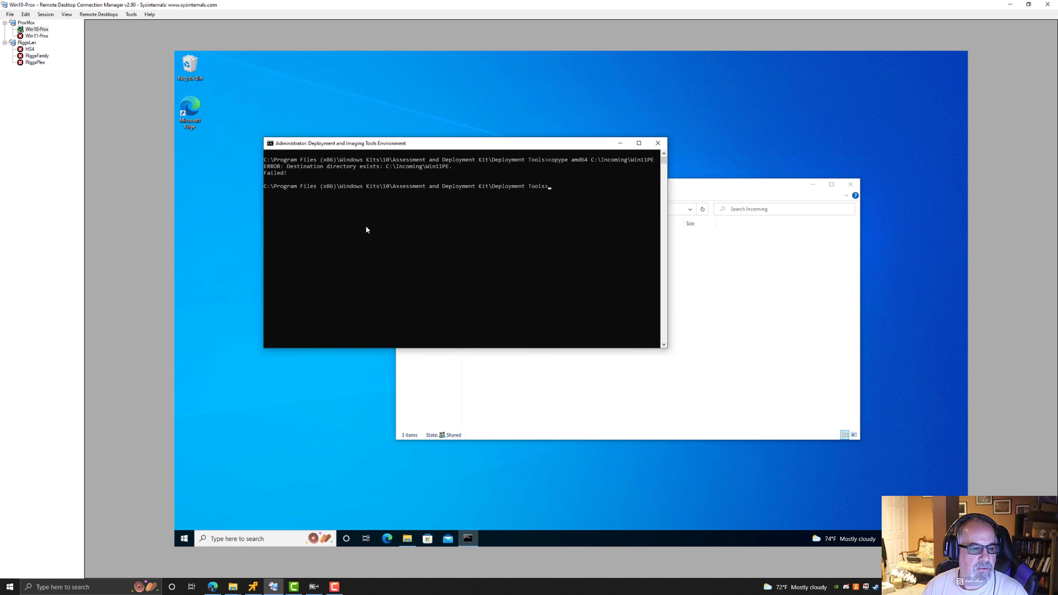
key(Up)
key(Return)
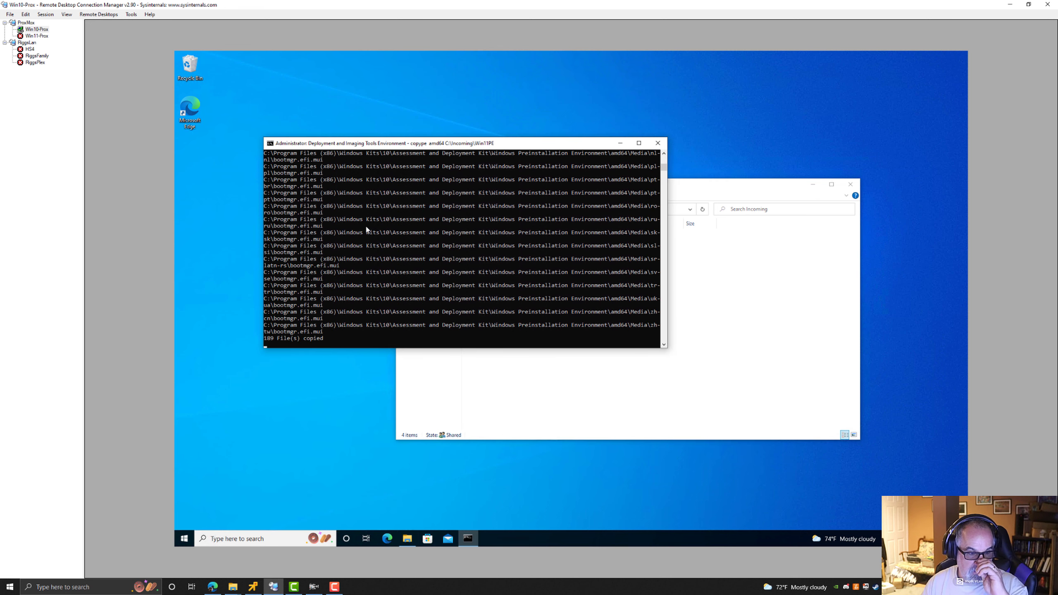
Open the new Win11PE folder and its mount subfolder to examine the generated contents.
click(606, 394)
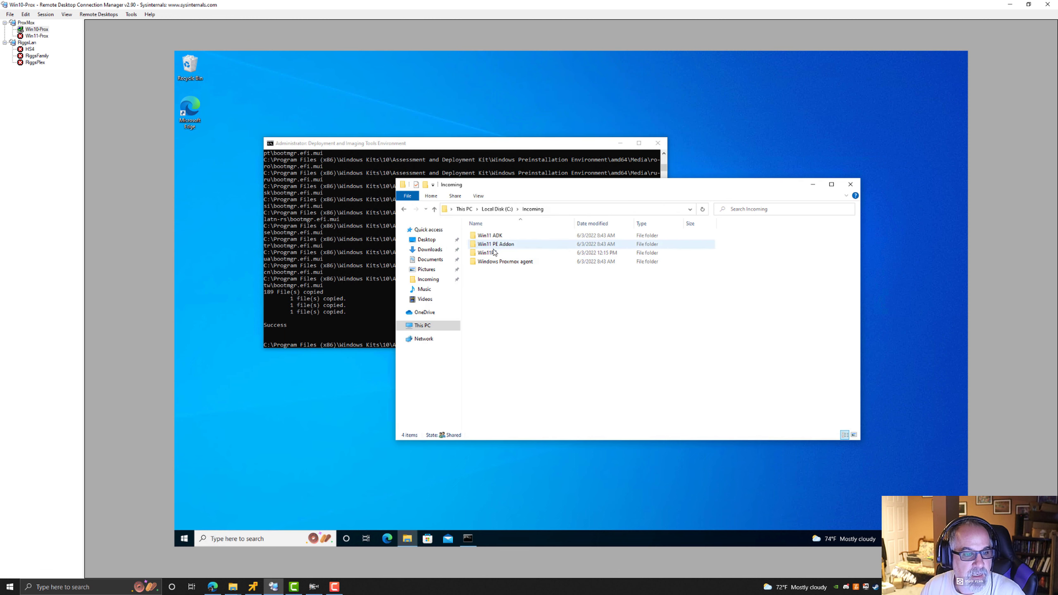
double_click(600, 253)
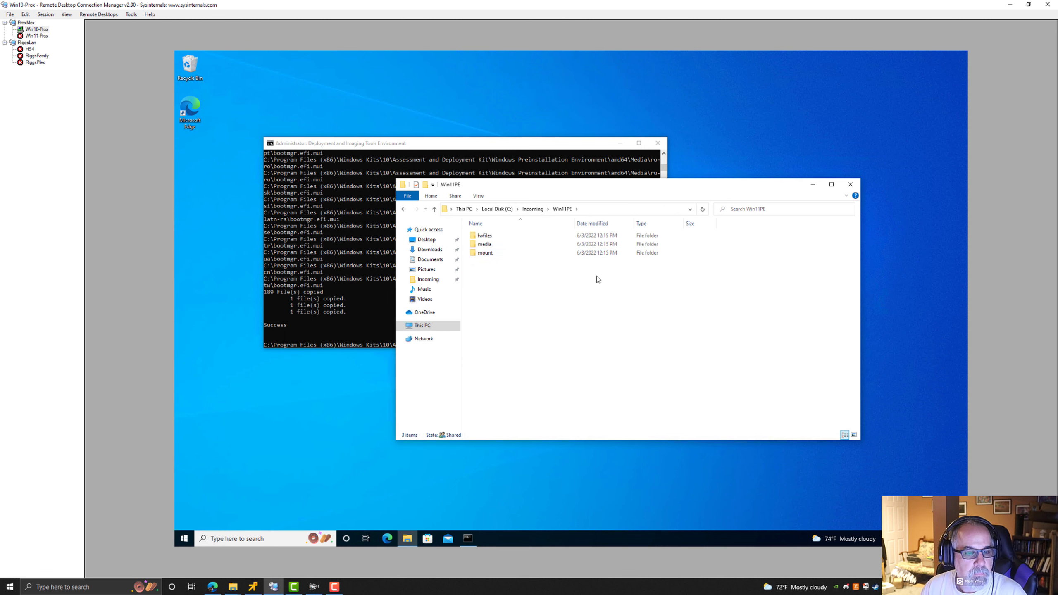
double_click(486, 253)
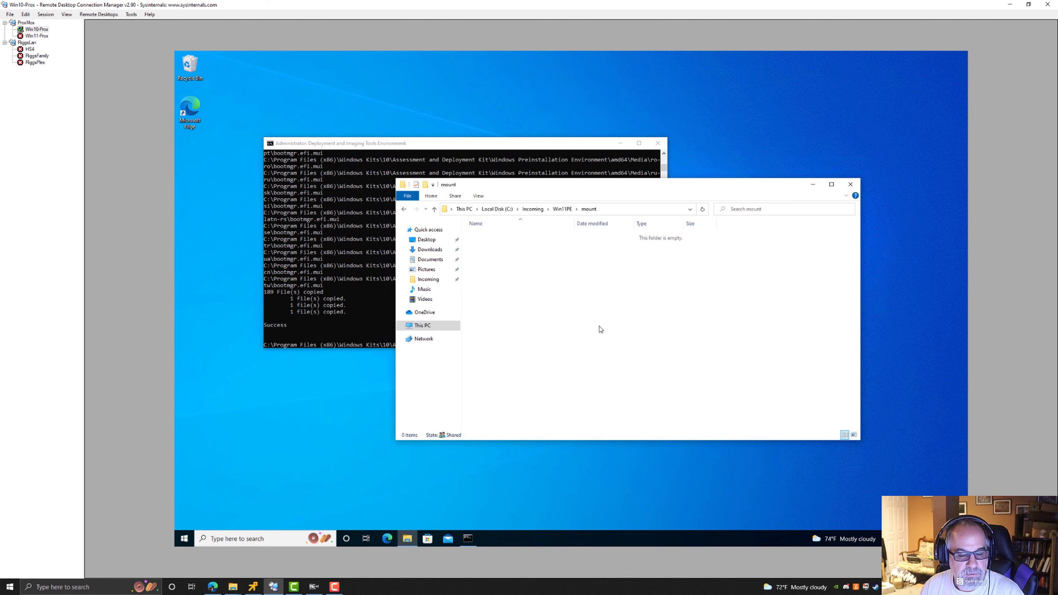
Browse the Win11PE media folder and its sources subfolder to examine the generated WinPE files.
click(562, 208)
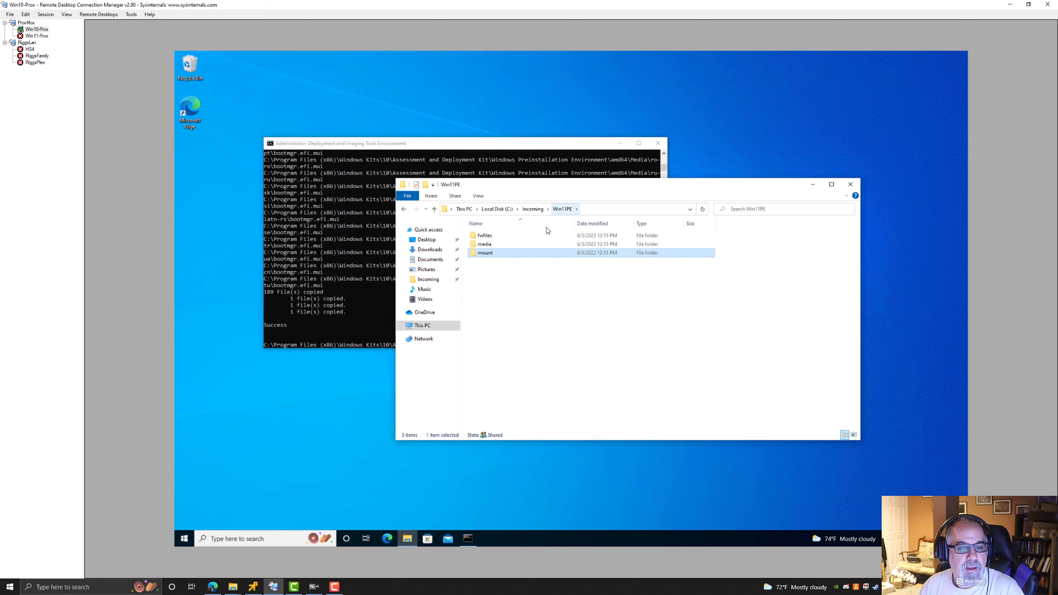
double_click(485, 245)
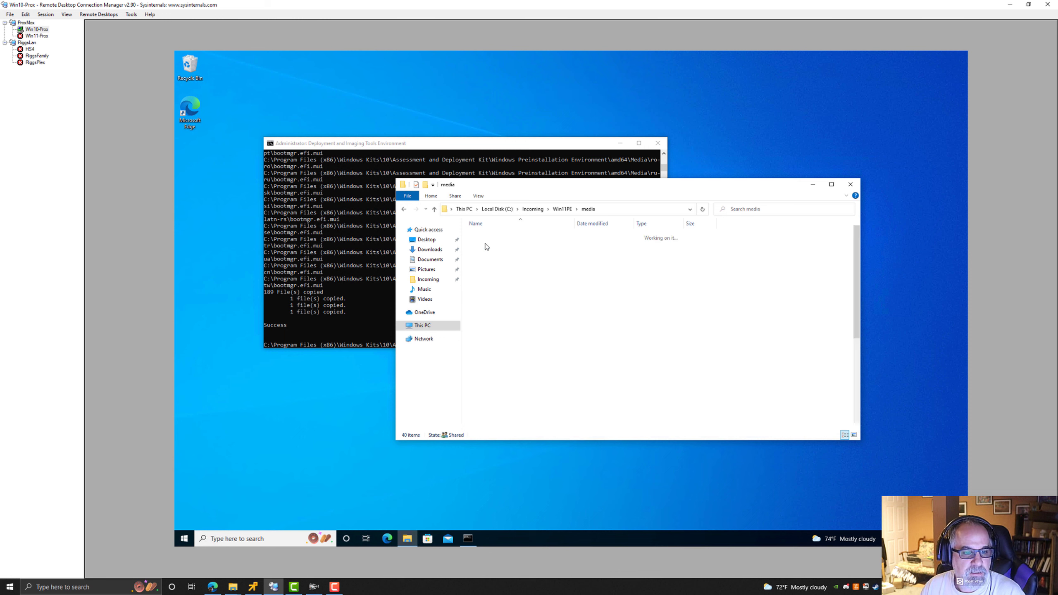
scroll(487, 360, down, 5)
click(487, 360)
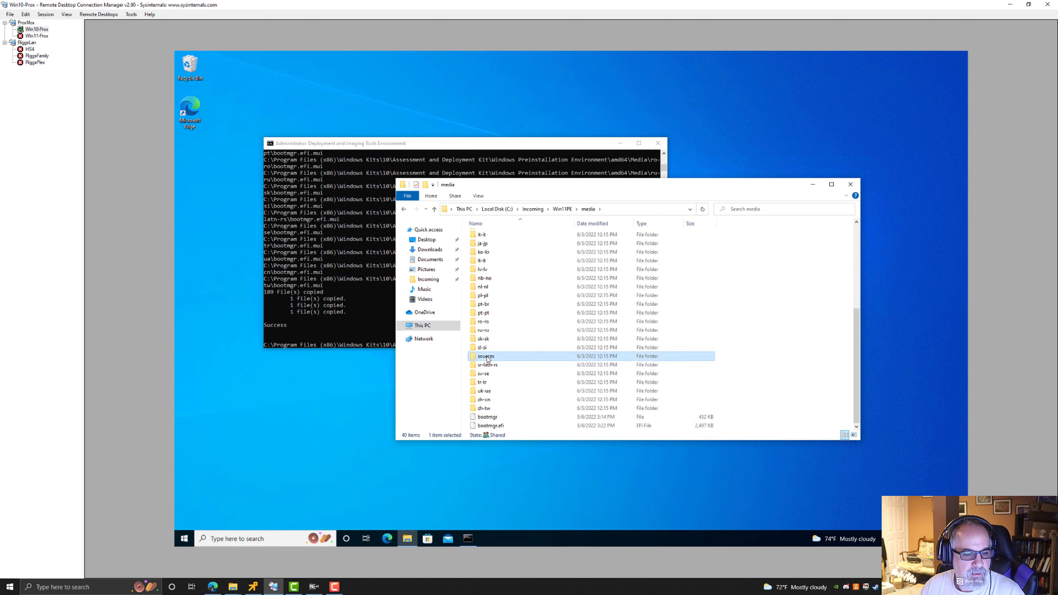
double_click(488, 359)
click(487, 237)
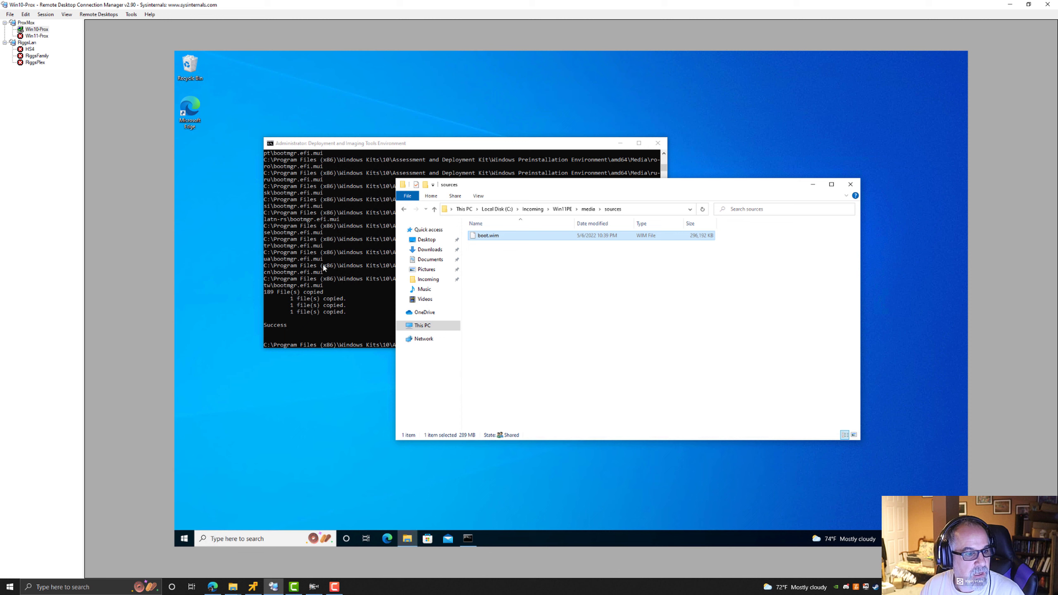
click(588, 210)
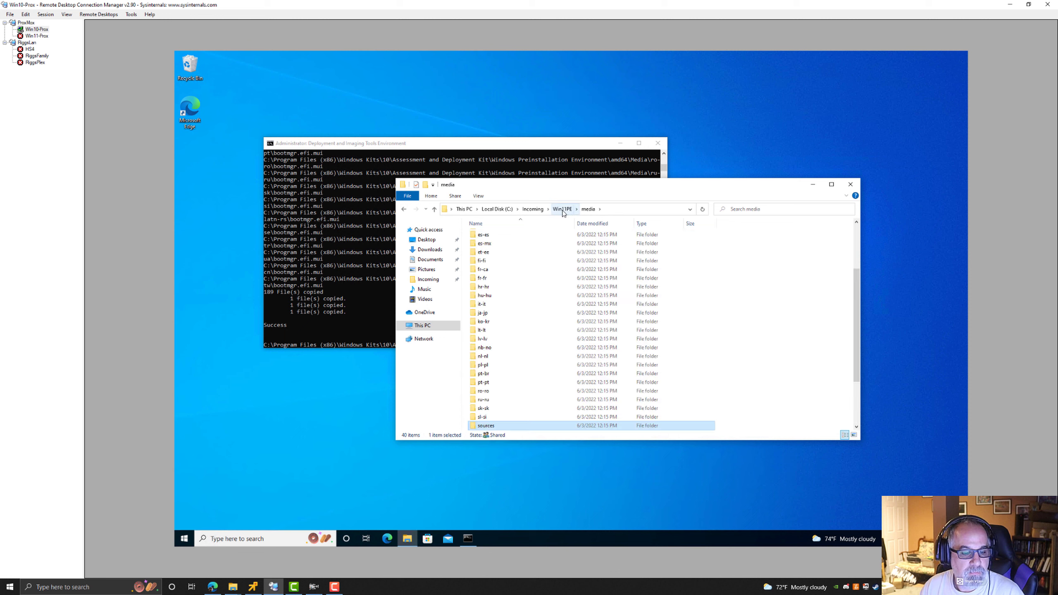
click(562, 210)
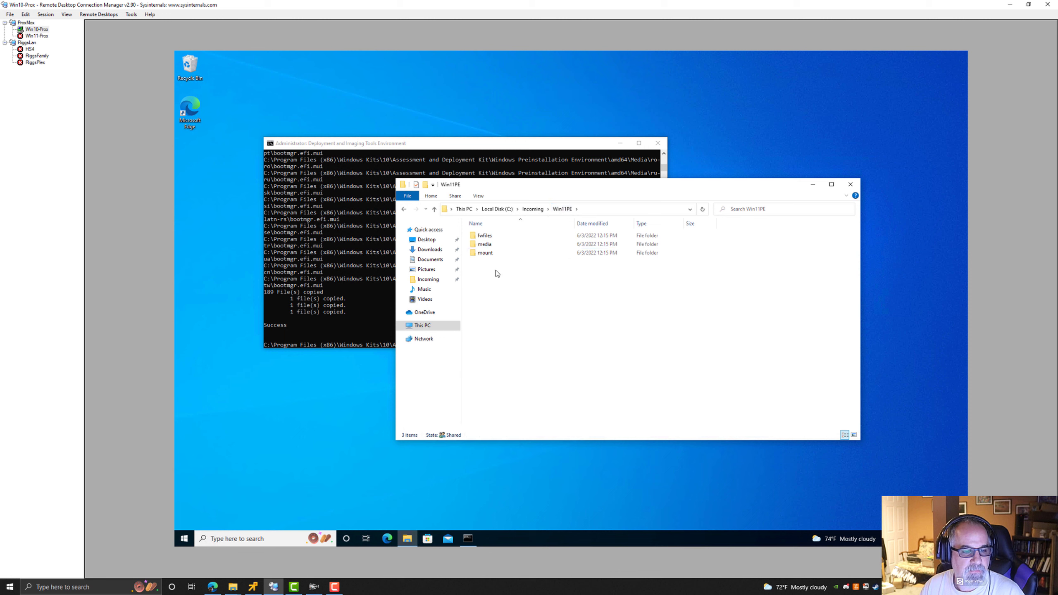
Try to run MakeWinPEMedia /ISO C:\Incoming\Win11PE in the Deployment and Imaging Tools command prompt.
click(349, 280)
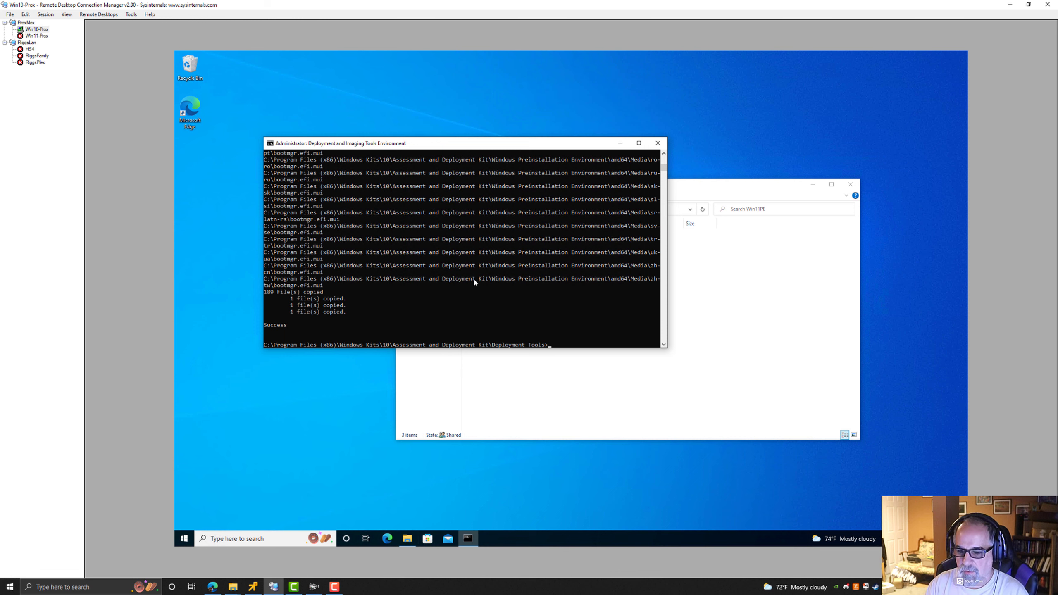
text(Make)
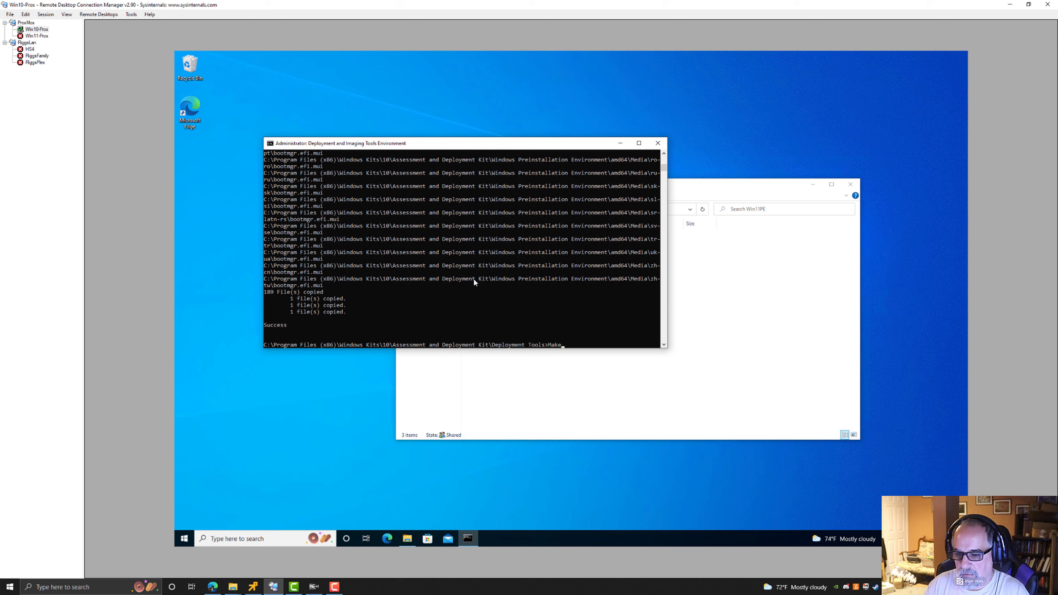
text(W)
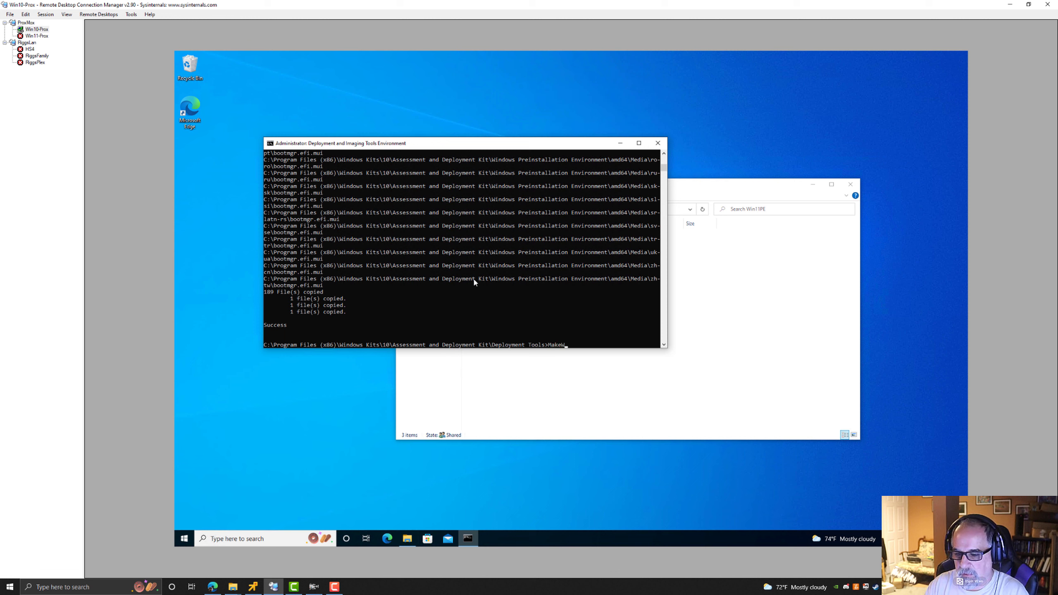
text(inPEMedia /)
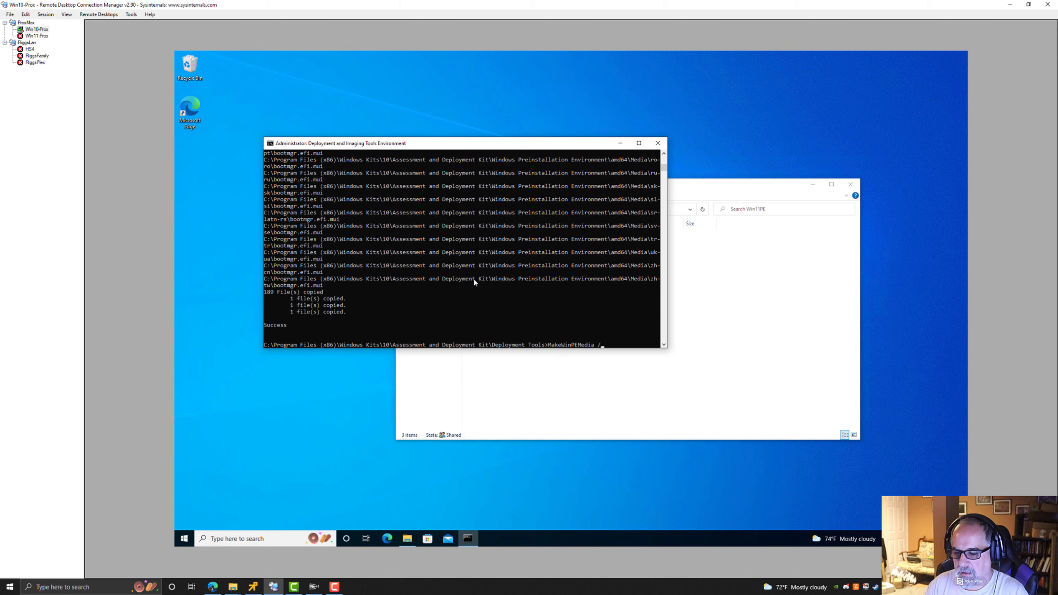
text(ISO)
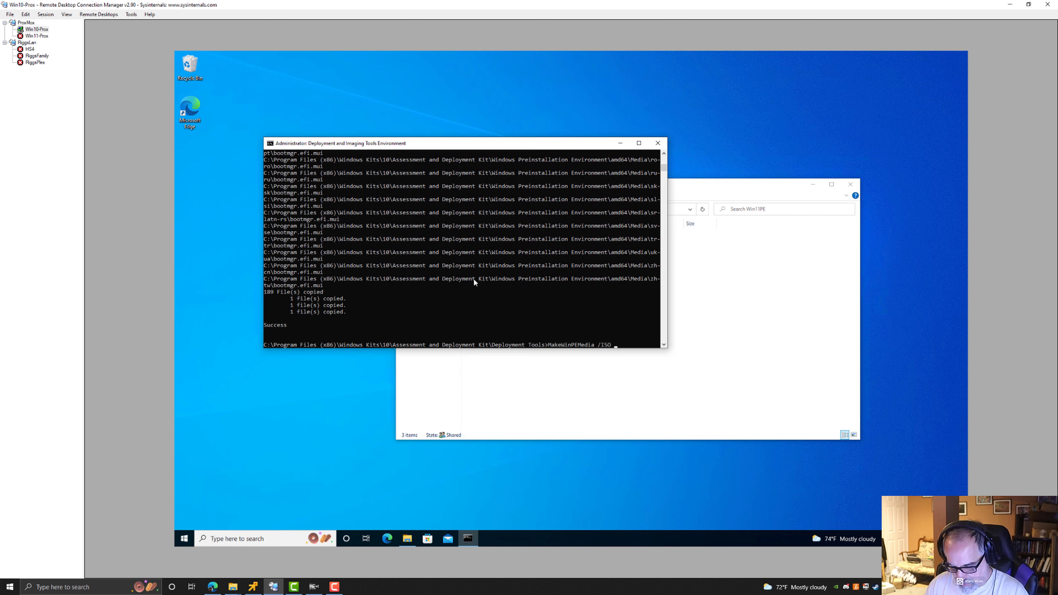
text(C:\Incoming\Win11PE)
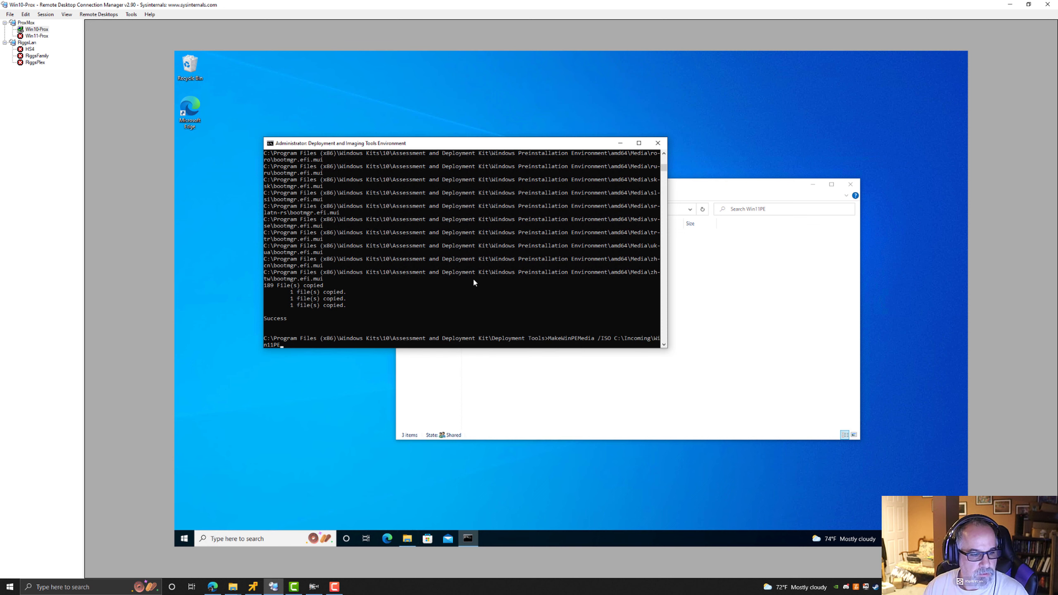
key(Return)
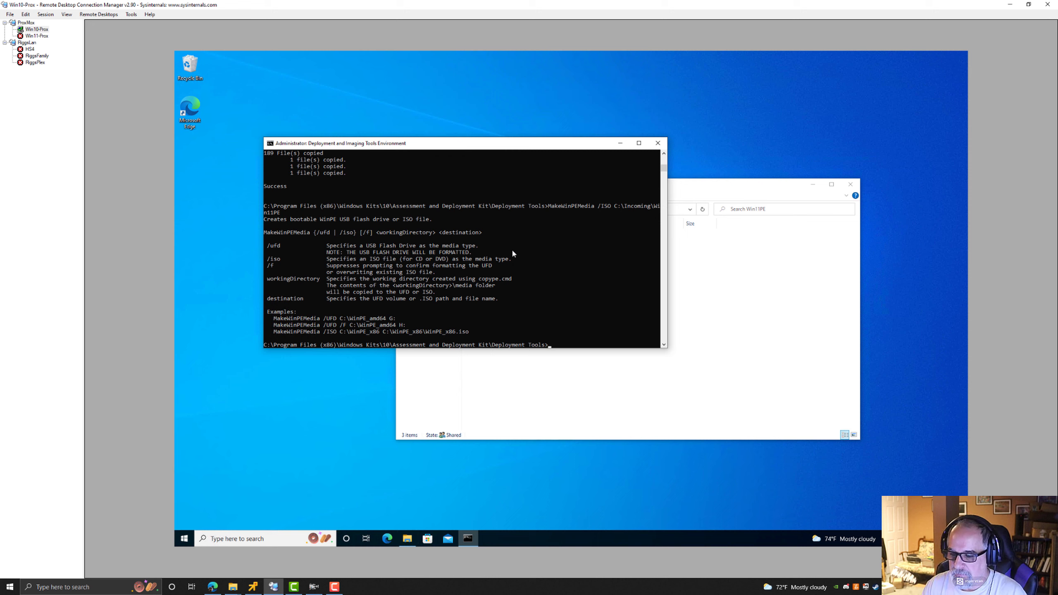
Rerun the MakeWinPEMedia /ISO command with the destination C:\Incoming\Win11PE.iso added to create the ISO.
key(Up)
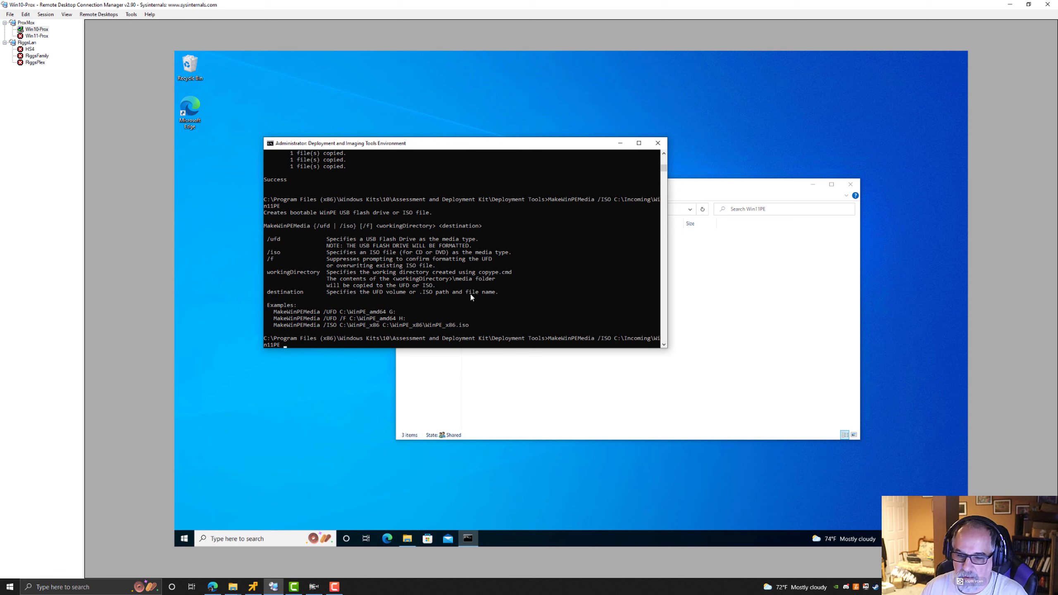
text(C:\Incoming\Win11PE)
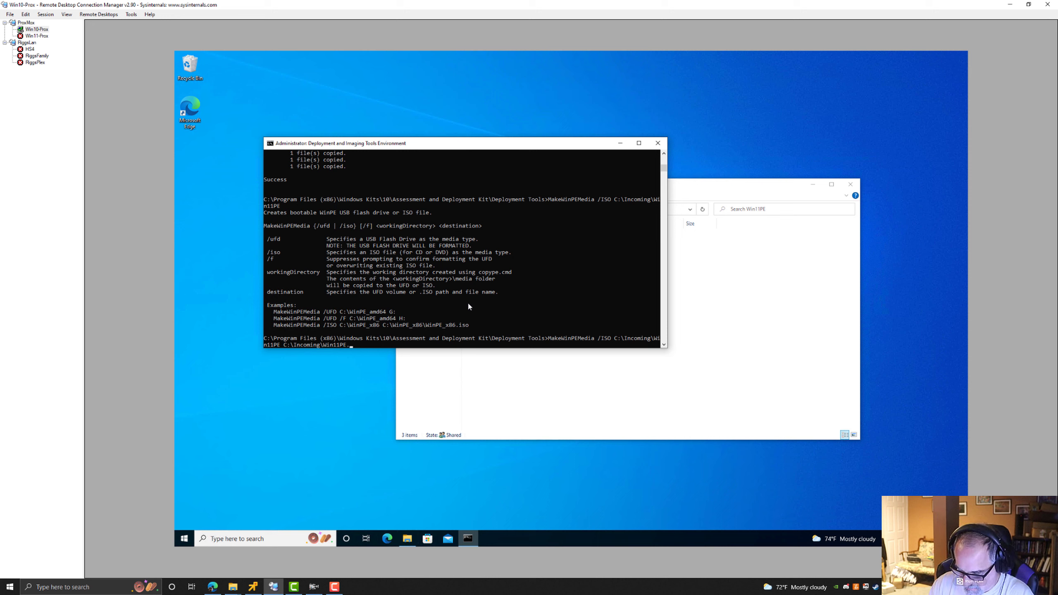
text(so)
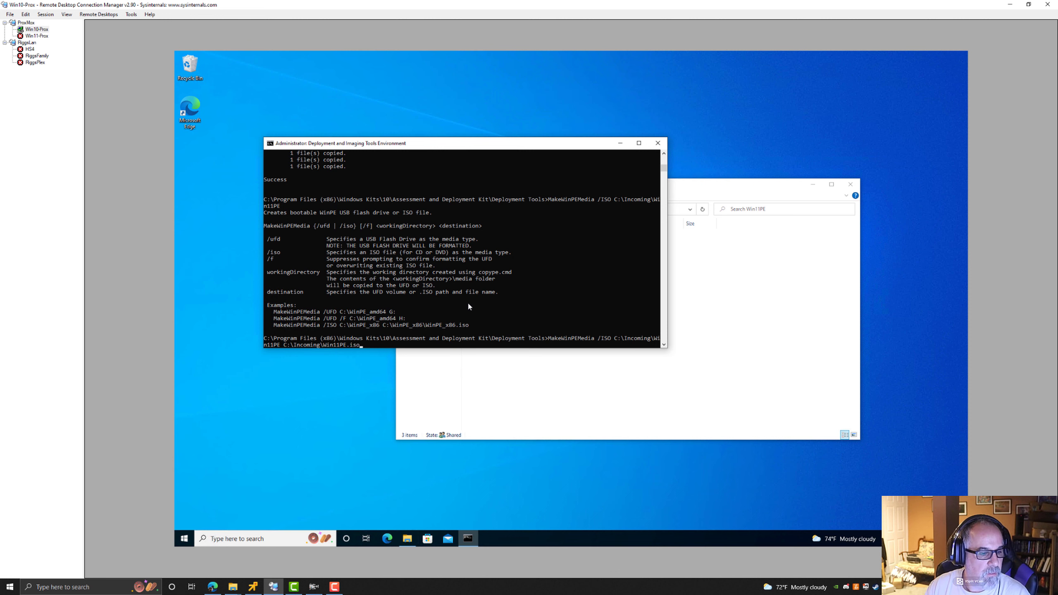
key(Return)
Open the Incoming folder in File Explorer and turn on file name extensions to show Win11PE.iso.
click(672, 401)
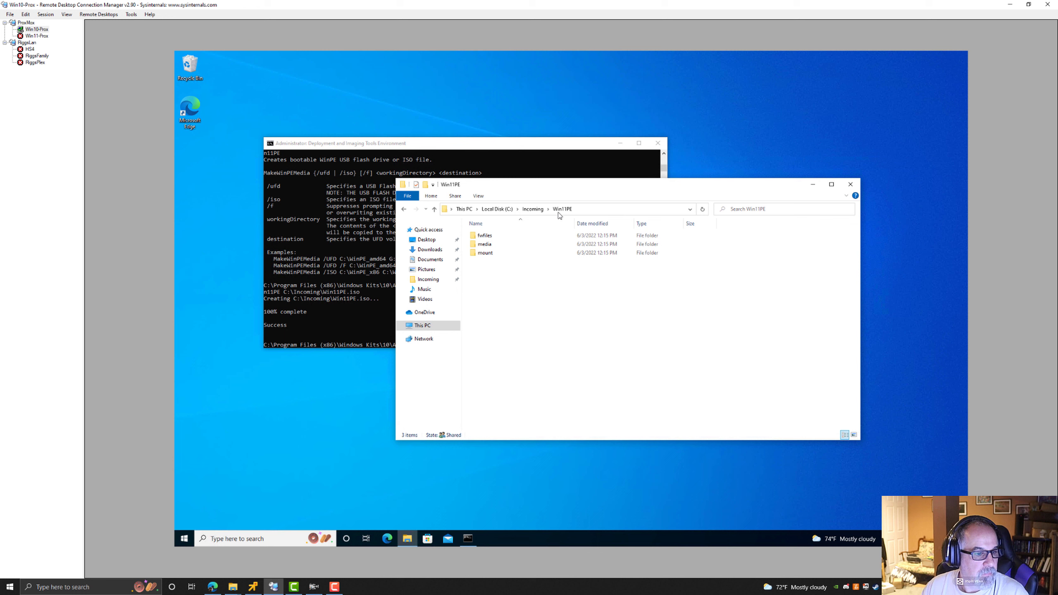
click(533, 209)
click(486, 271)
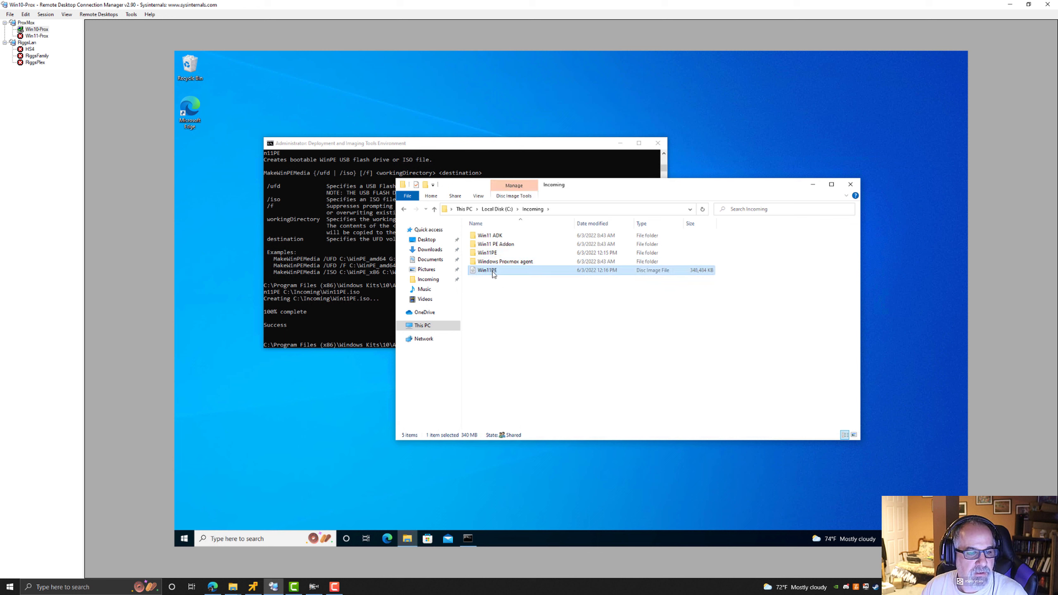
click(479, 196)
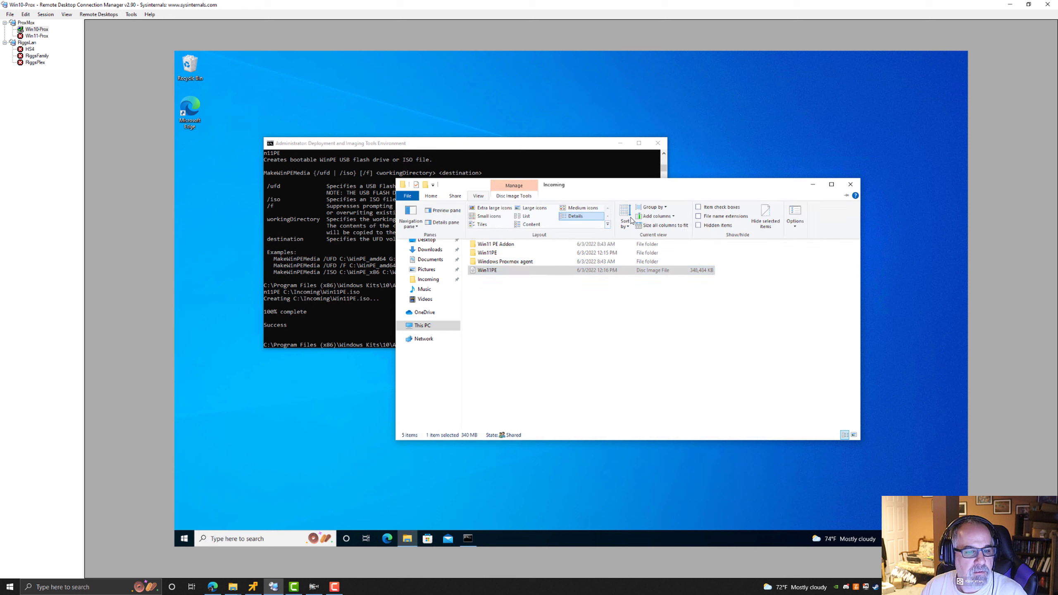
click(700, 216)
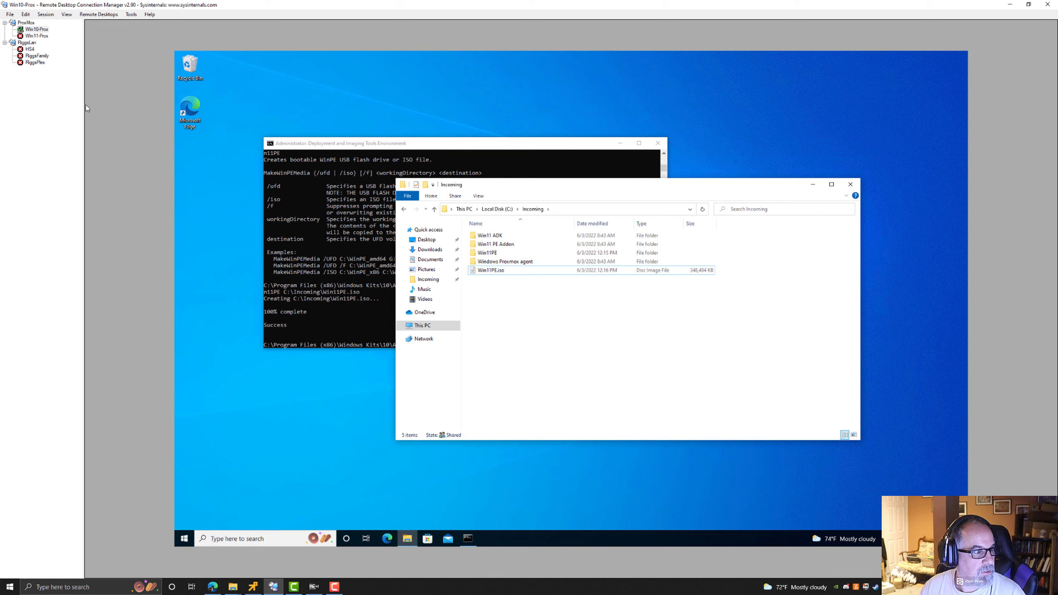
Switch to the Proxmox web interface and open the upload dialog for the local storage's ISO images.
click(213, 587)
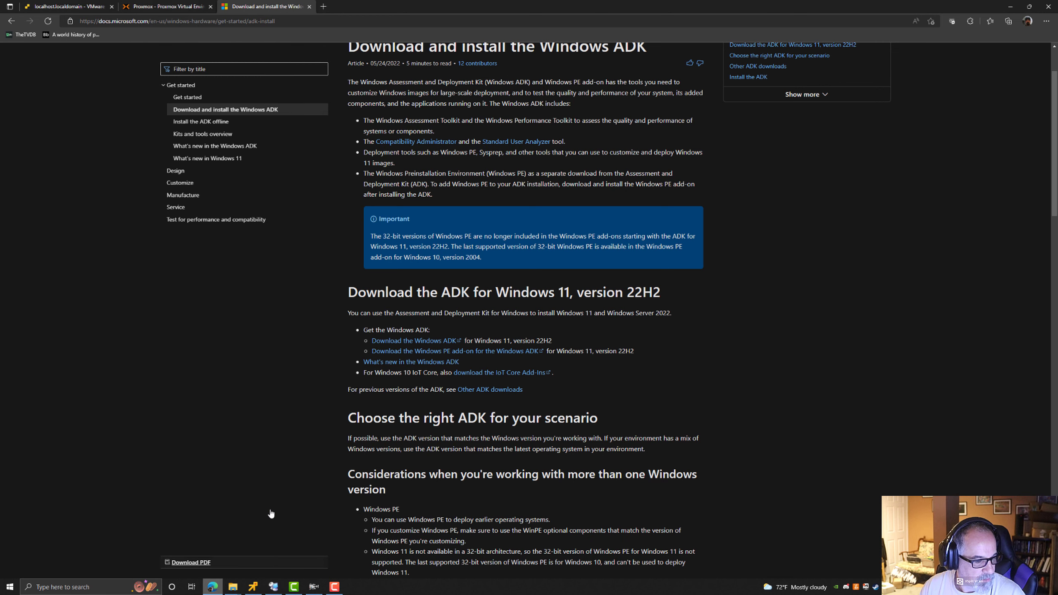
click(166, 7)
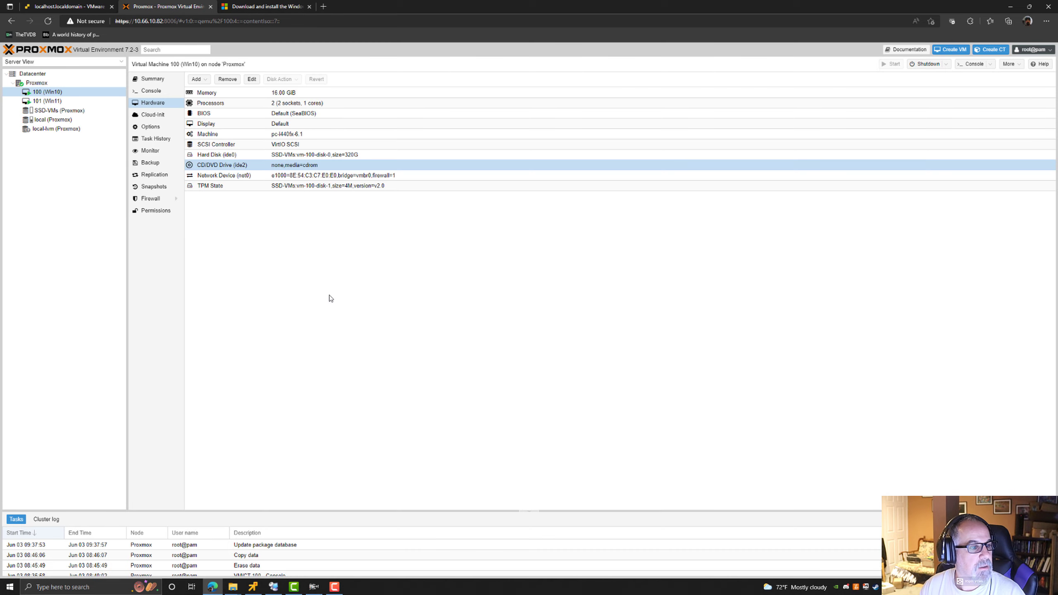
click(39, 83)
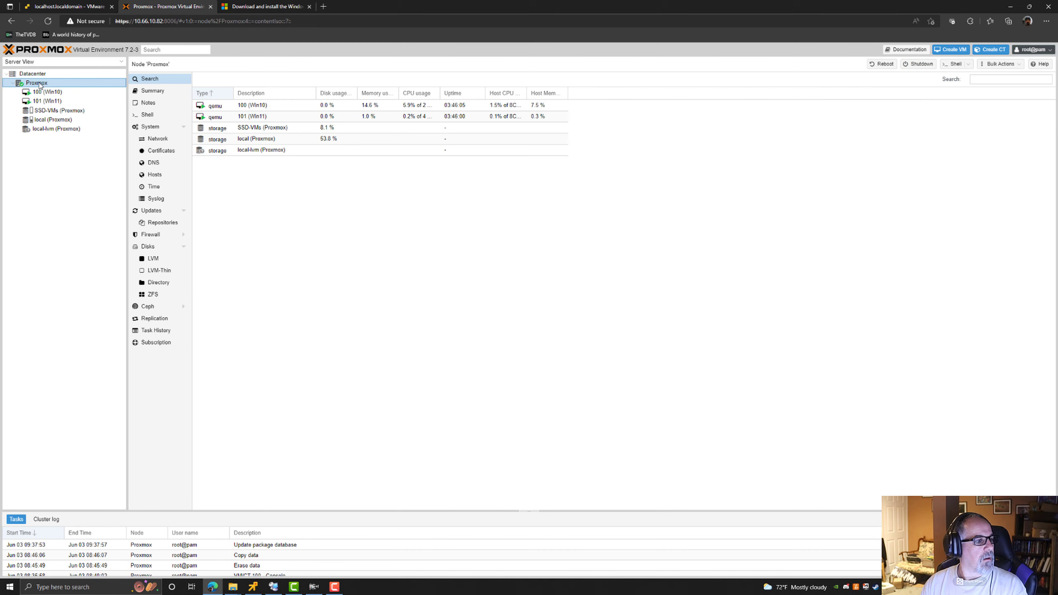
click(52, 120)
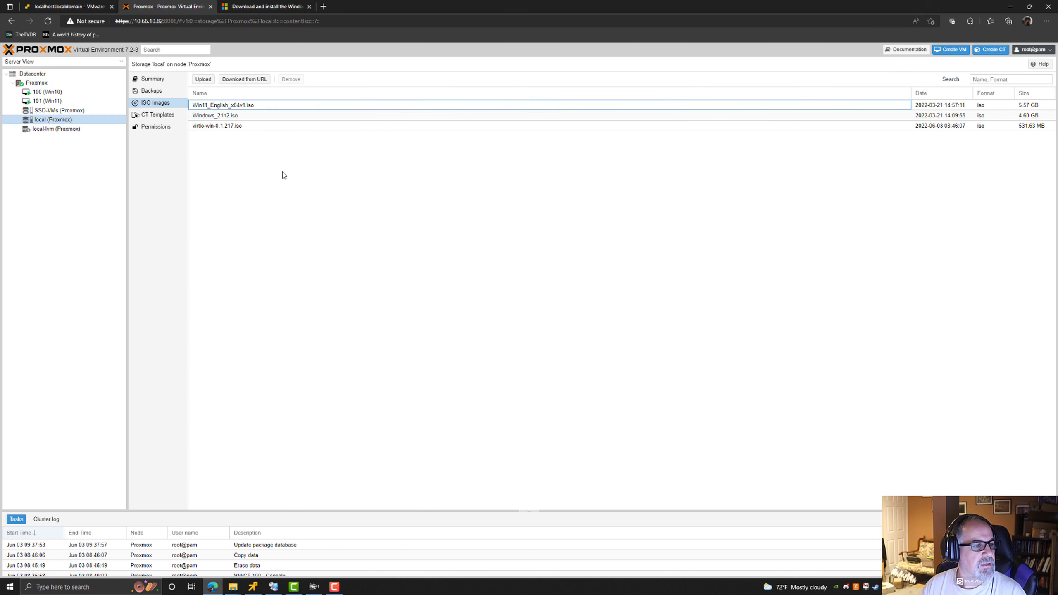
click(206, 81)
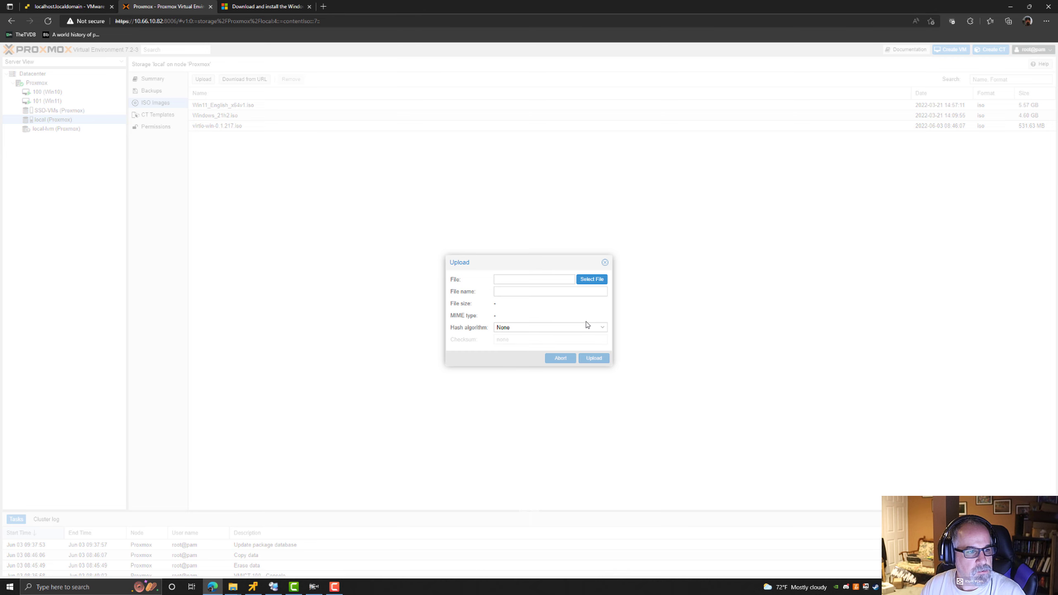
Start selecting a file and point the file picker to the network share \\win10-prox.
click(583, 283)
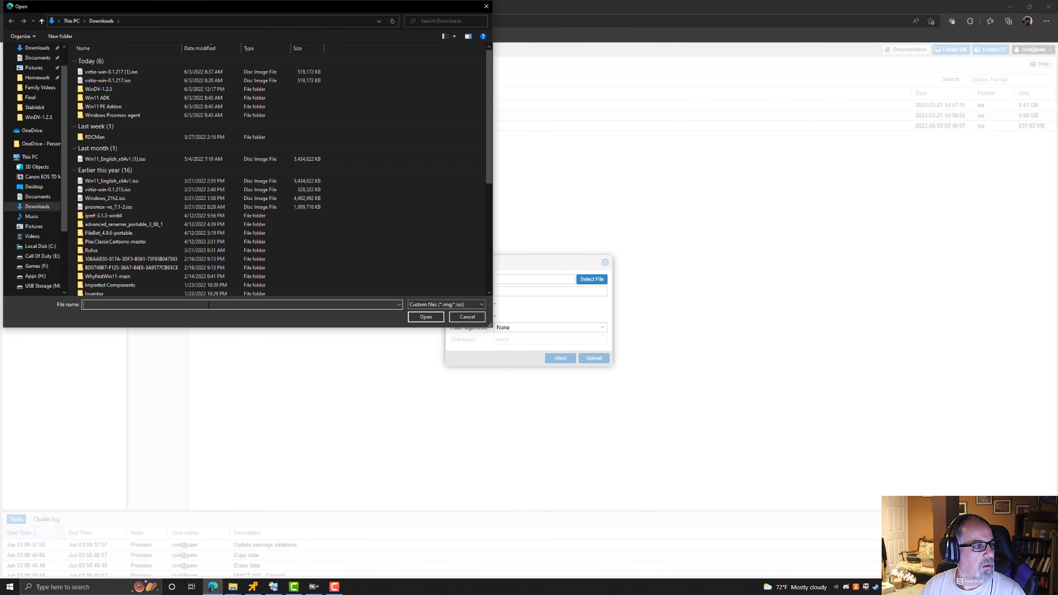
text(\\)
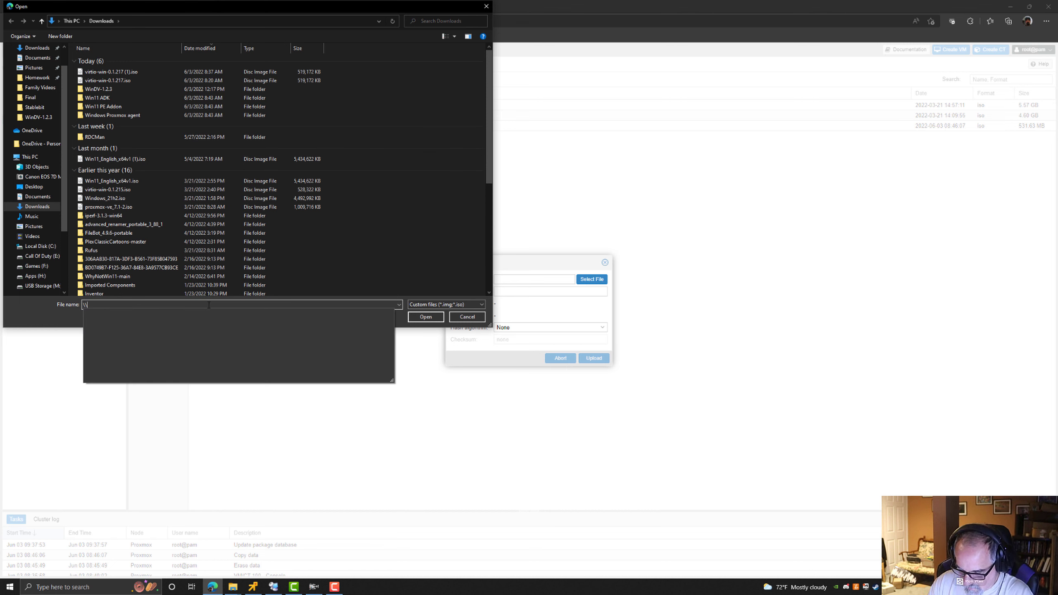
text(win10-)
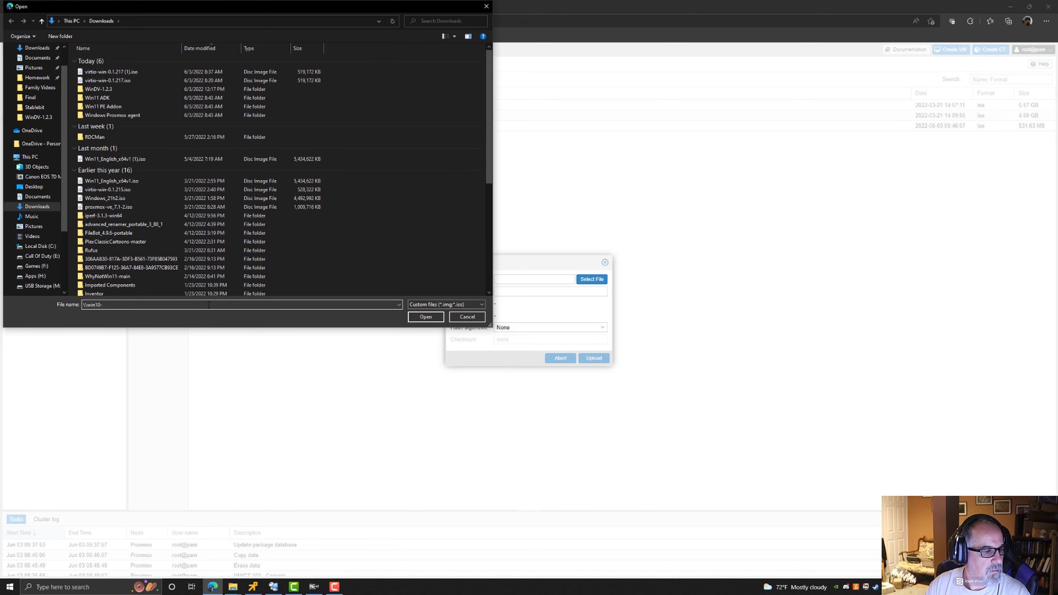
text(prox)
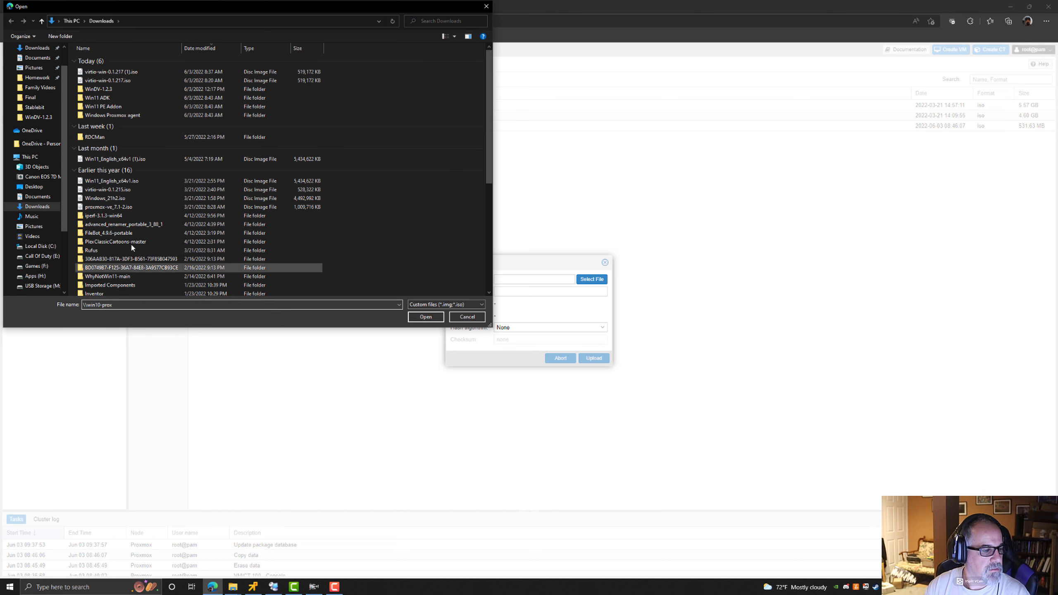
drag(249, 4, 321, 71)
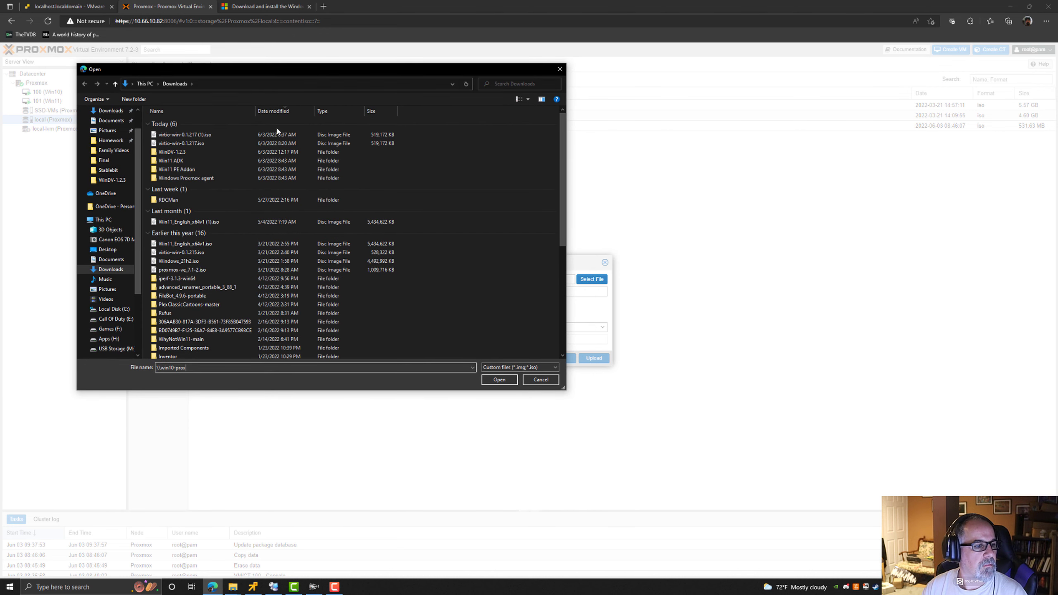
key(Return)
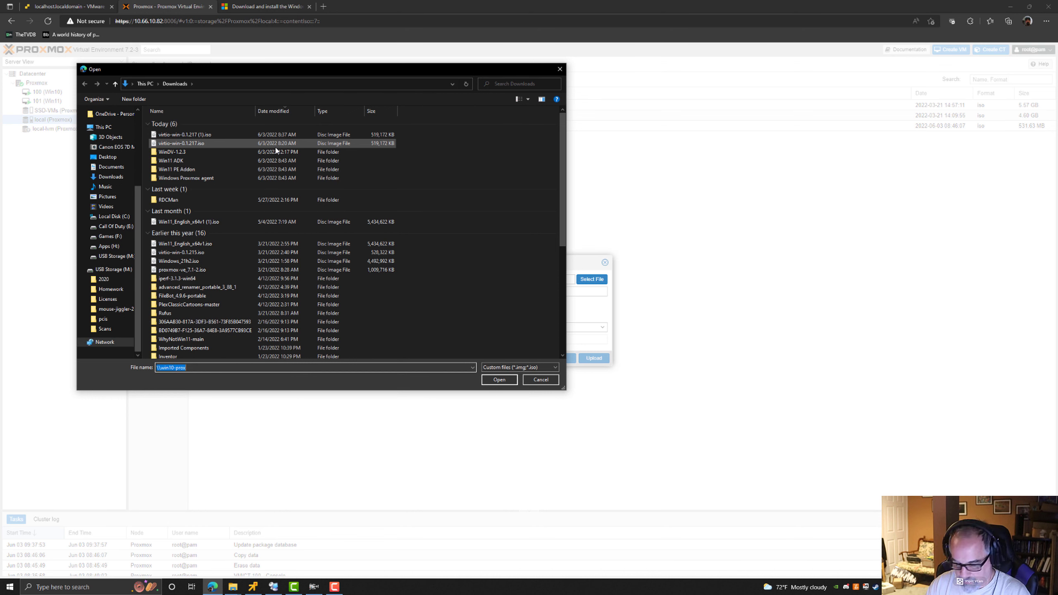
Pick Win11PE.iso from the share's Incoming folder and upload it to the local storage.
double_click(183, 115)
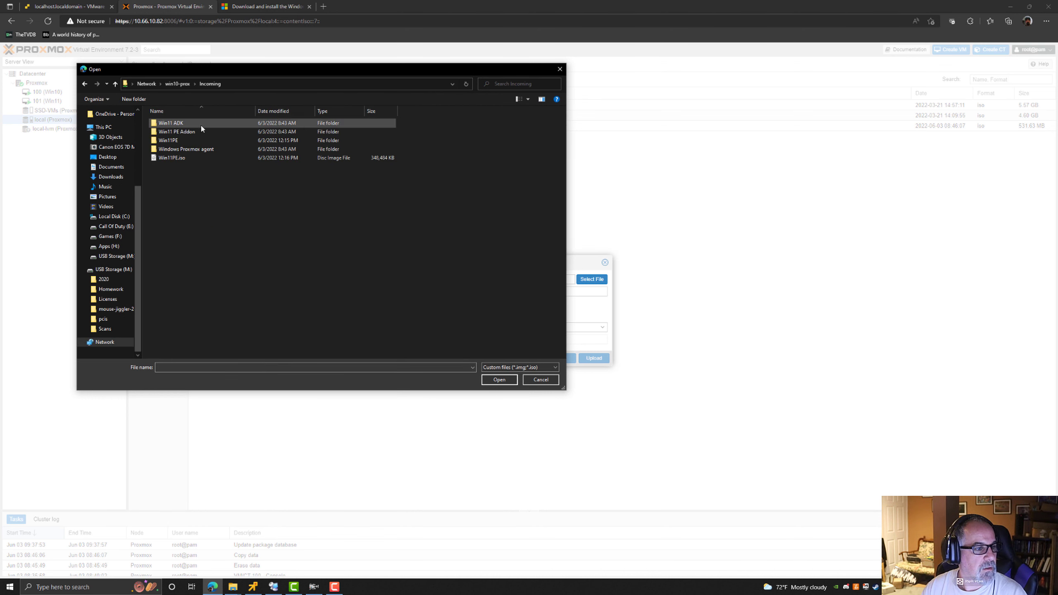
click(177, 158)
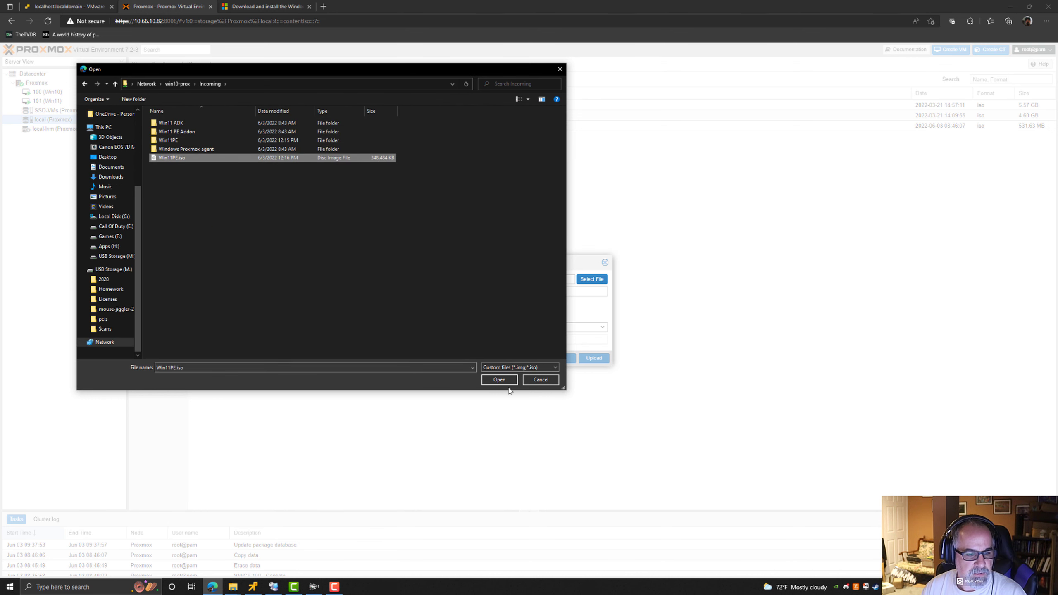
click(499, 380)
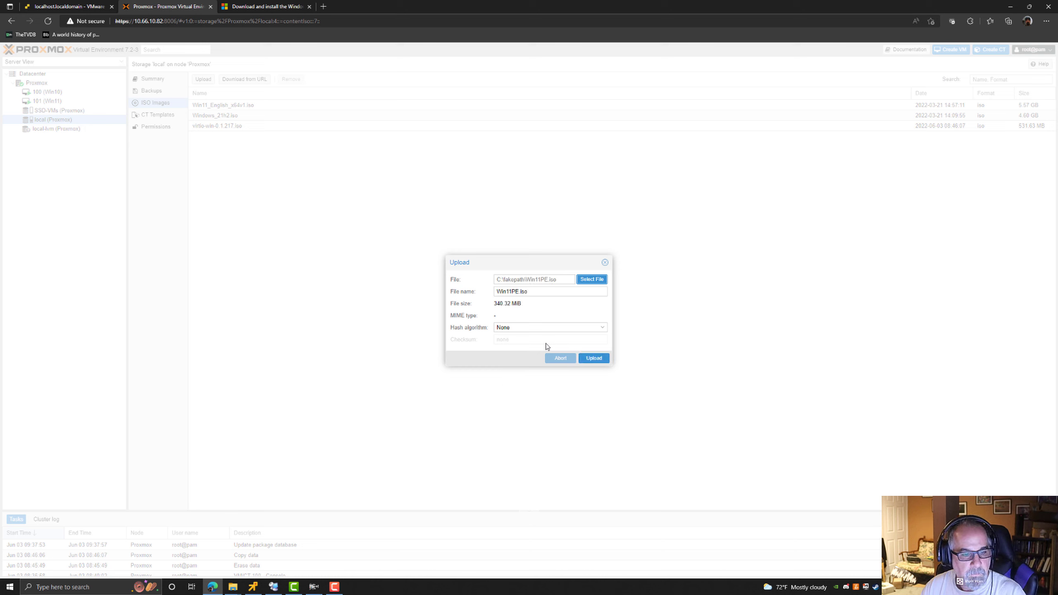
click(596, 359)
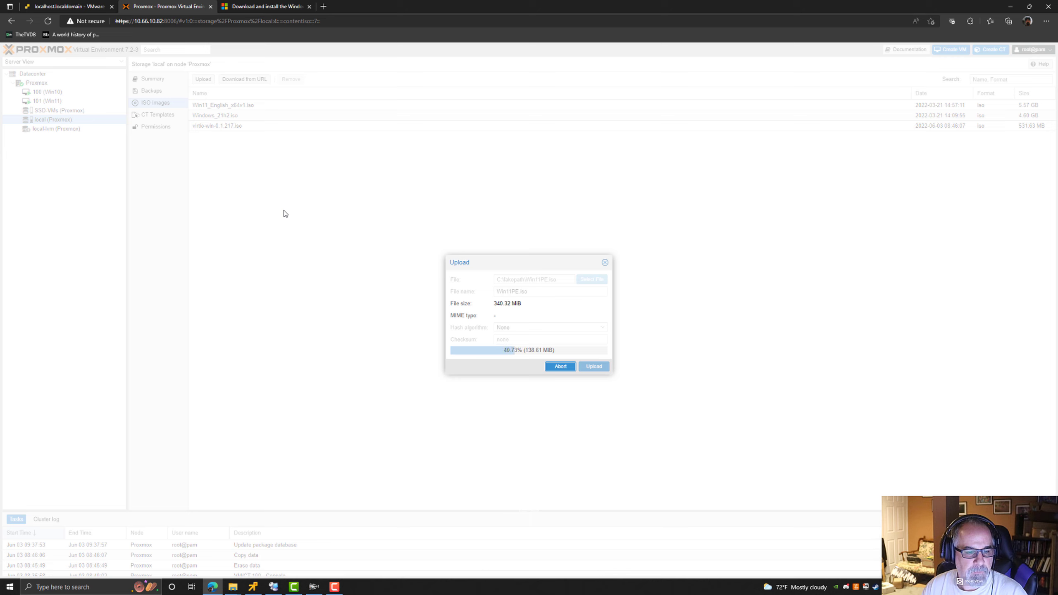
Wait for the upload to finish, close the task log, and select the uploaded Win11PE.iso in the ISO list.
click(59, 10)
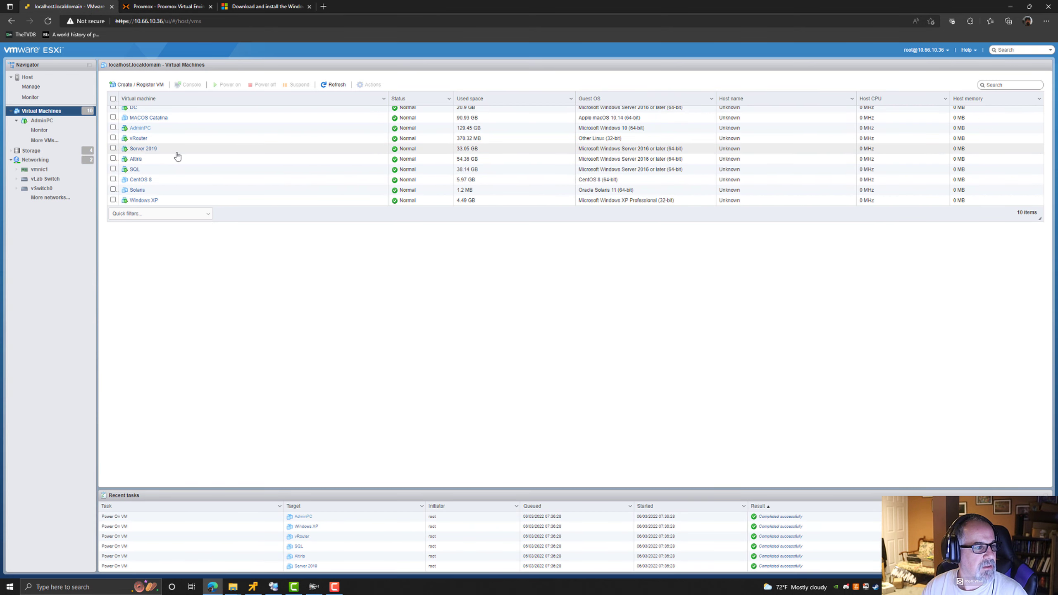
click(147, 7)
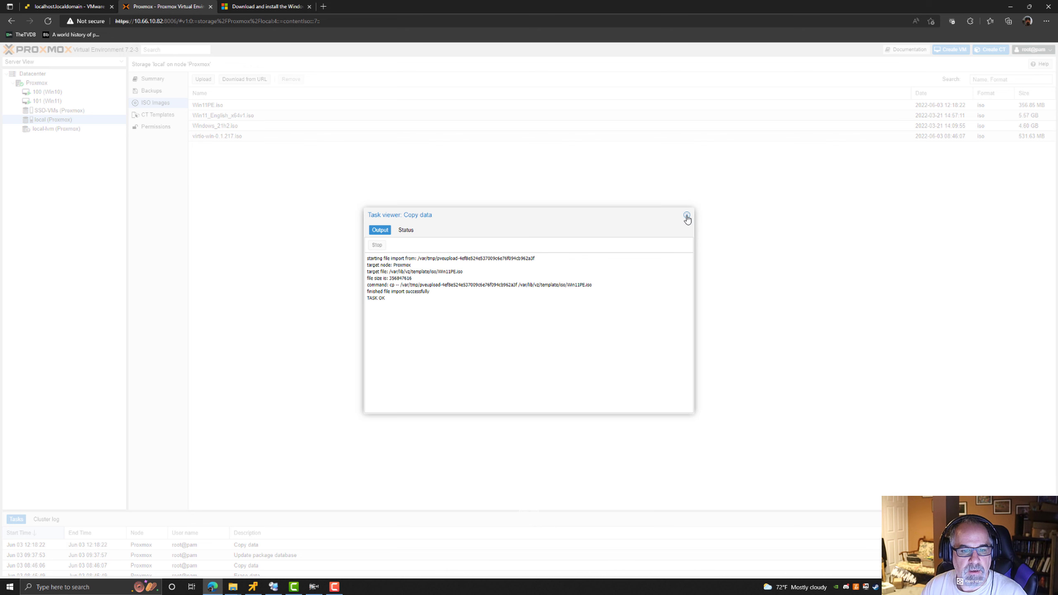
click(687, 215)
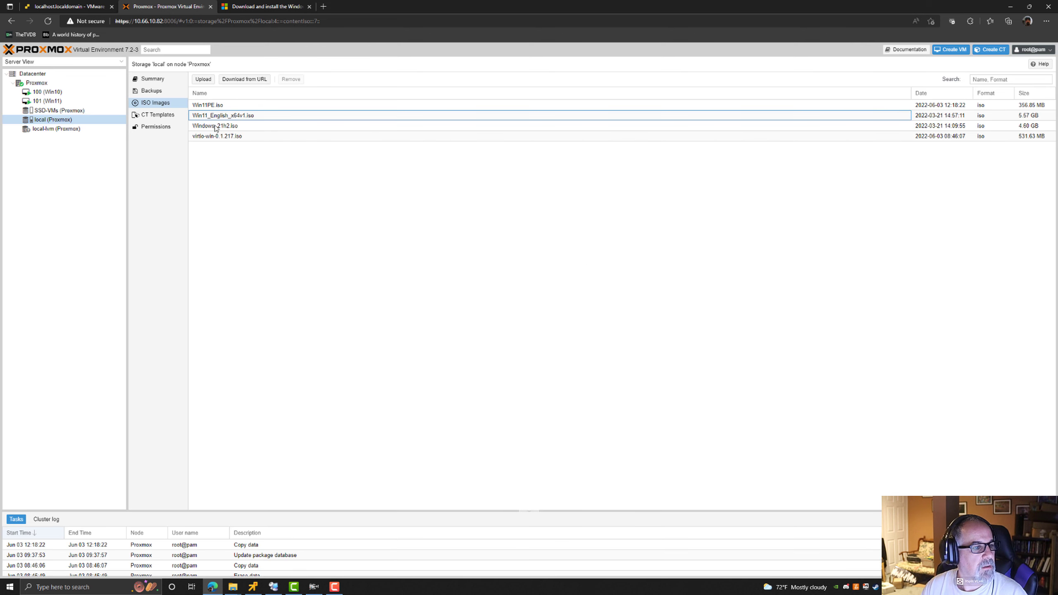
click(215, 107)
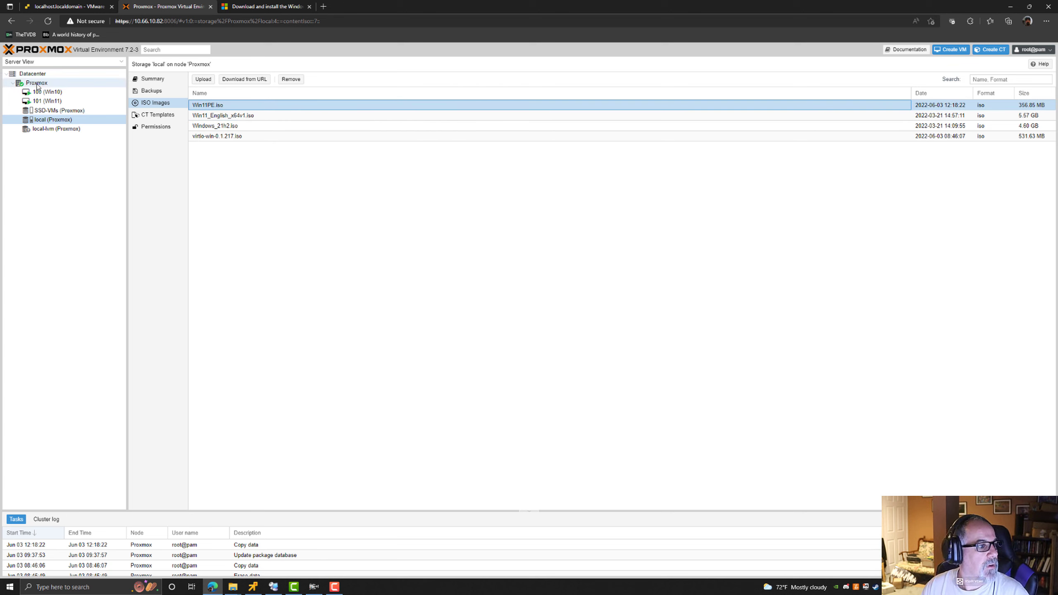
Start creating a new virtual machine on the Proxmox node and name it WinPE-Boot.
right_click(37, 86)
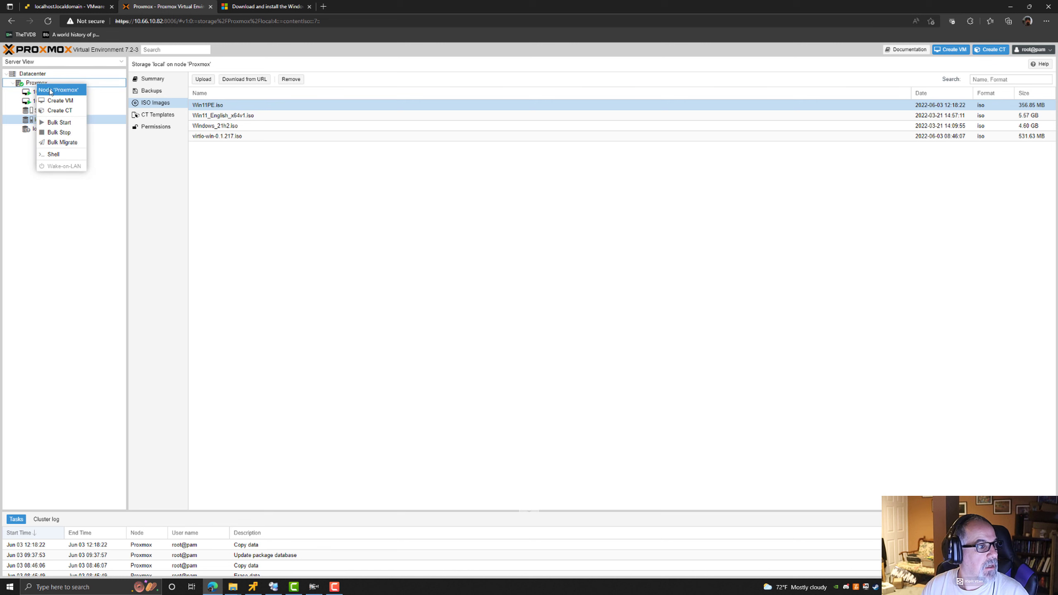
click(50, 92)
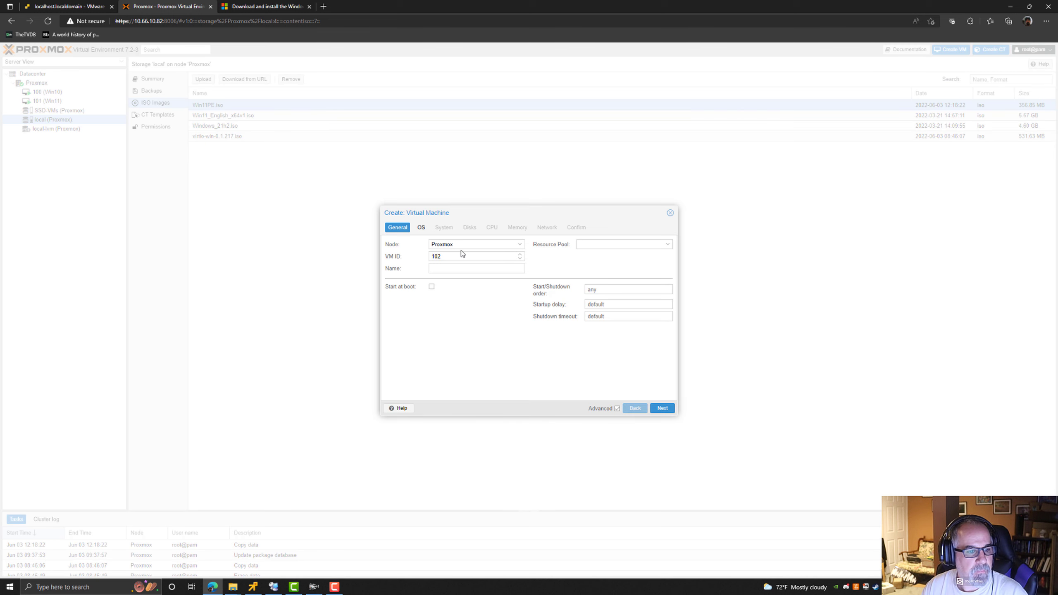
click(459, 270)
click(458, 266)
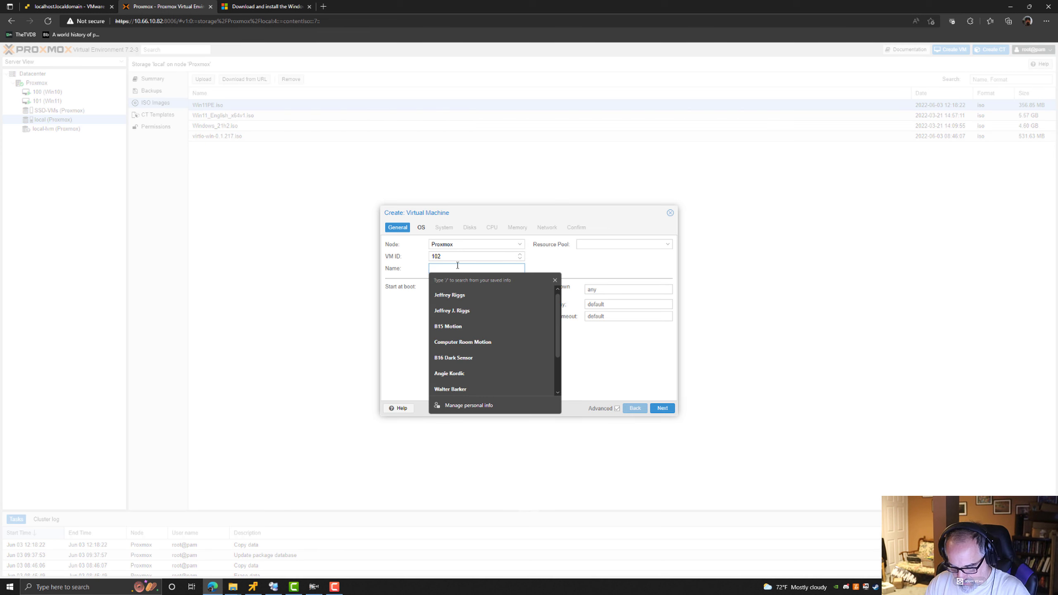
text(Prox)
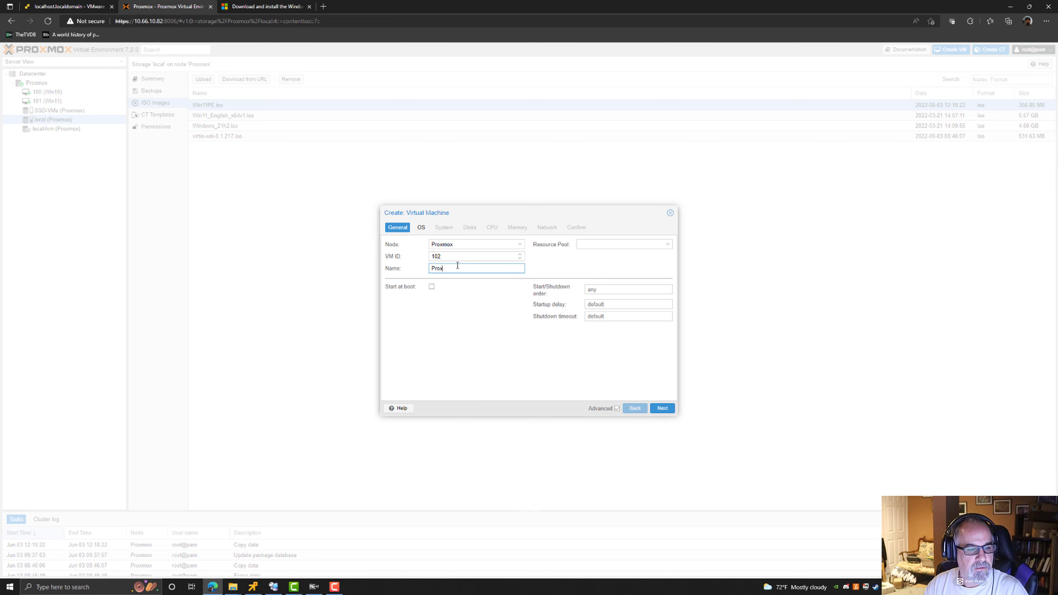
key(BackSpace)
key(BackSpace)
key(BackSpace)
text(WinPE)
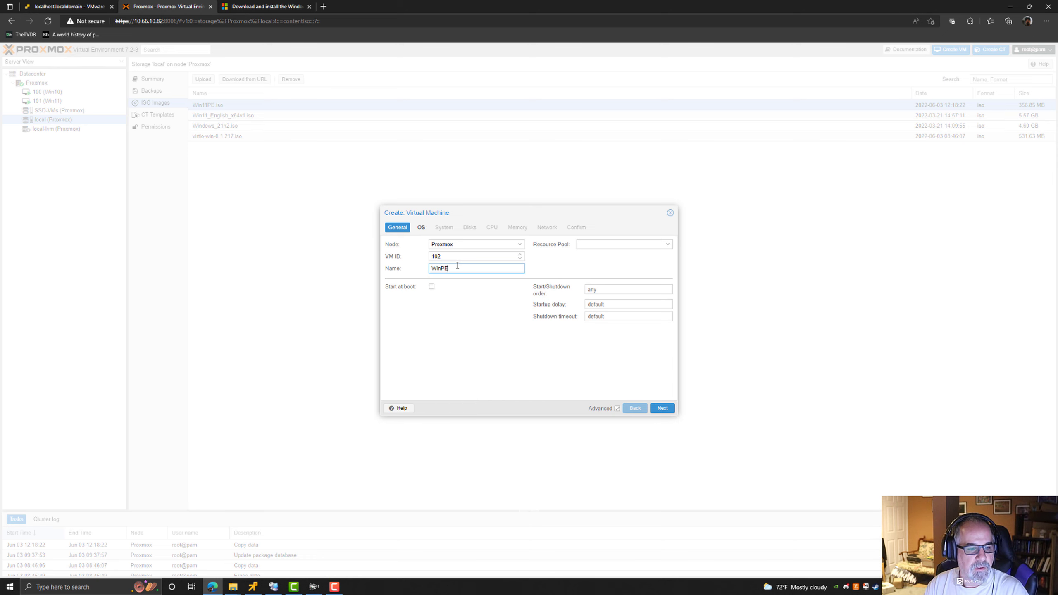
text(-Boot)
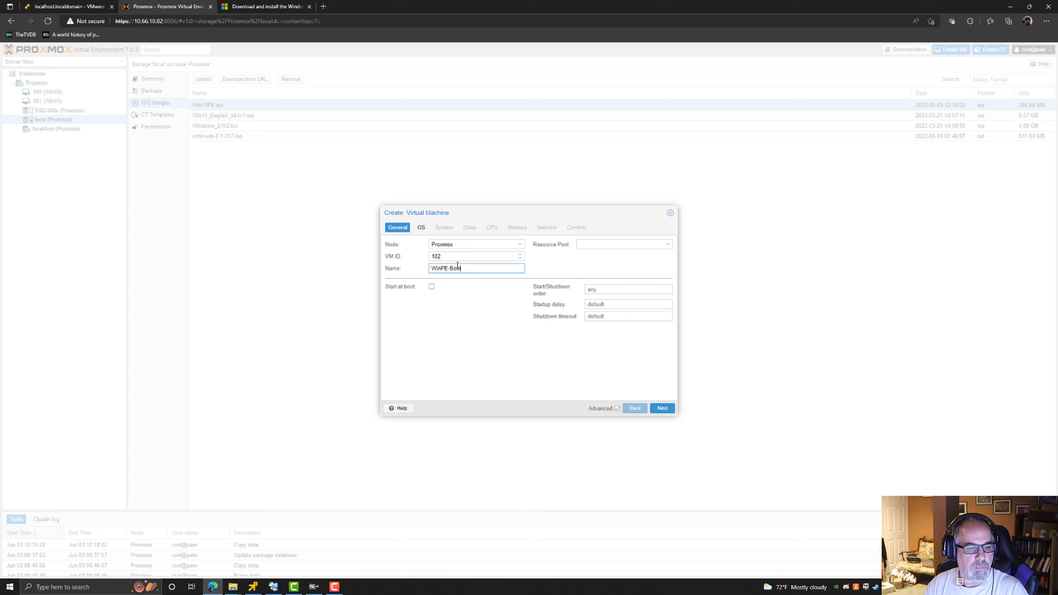
click(591, 245)
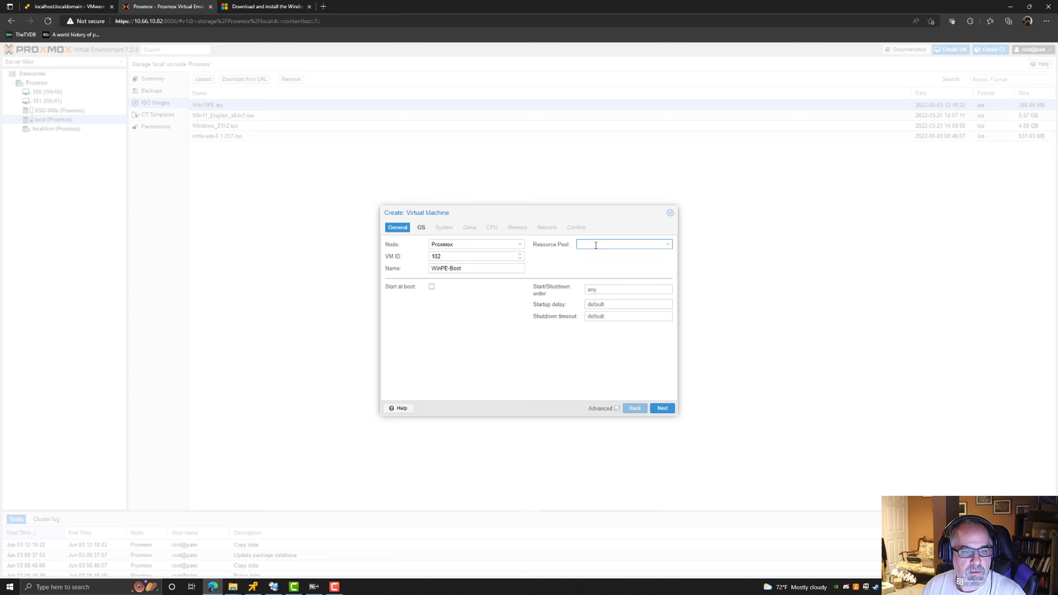
click(668, 246)
click(468, 314)
Set the VM's boot ISO to Win11PE.iso from local storage and the guest OS to Microsoft Windows 11/2022.
click(421, 228)
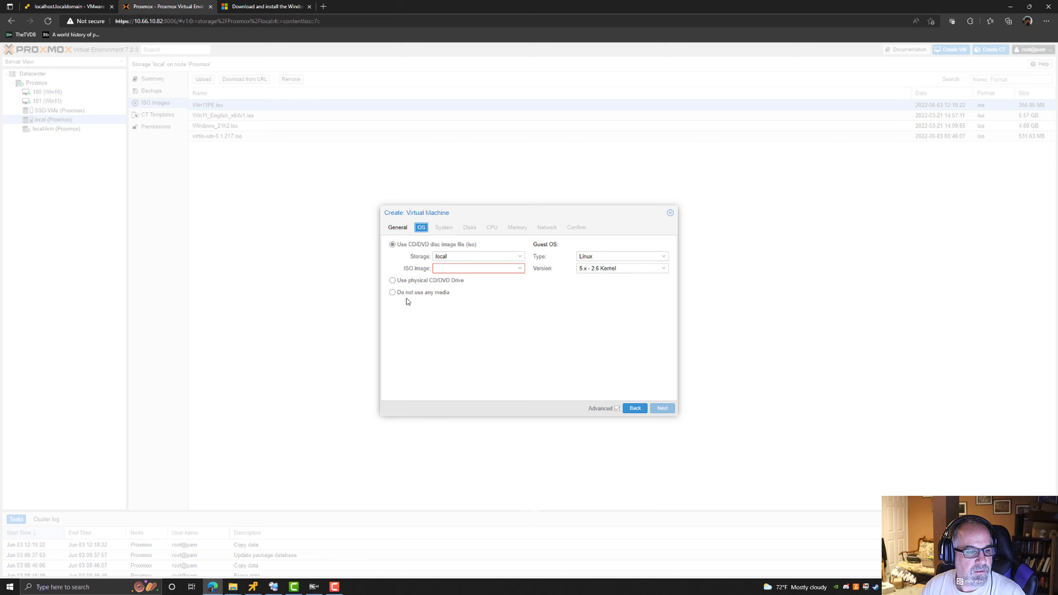
click(448, 268)
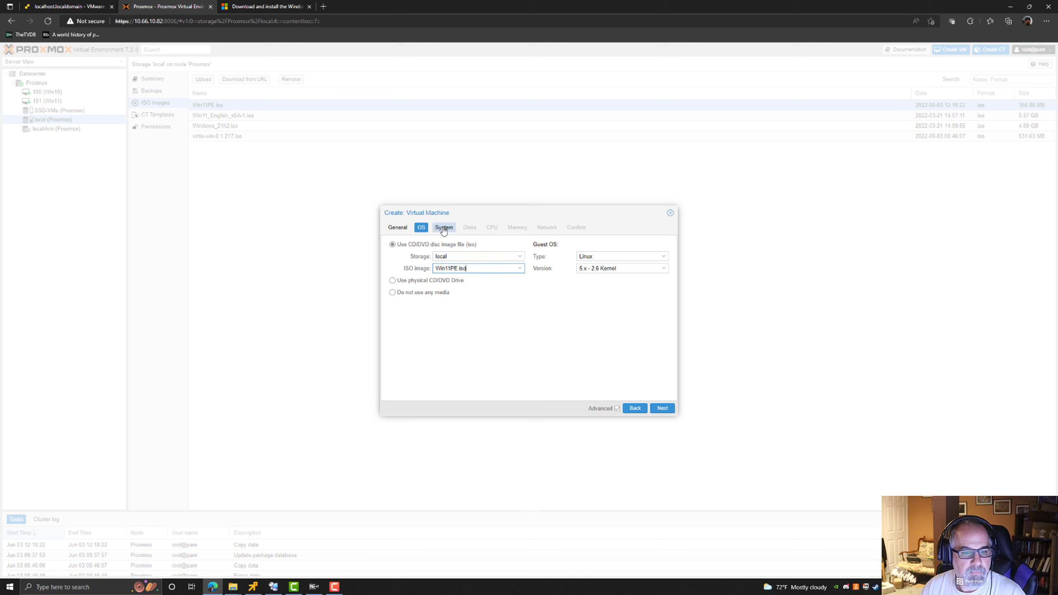
click(608, 256)
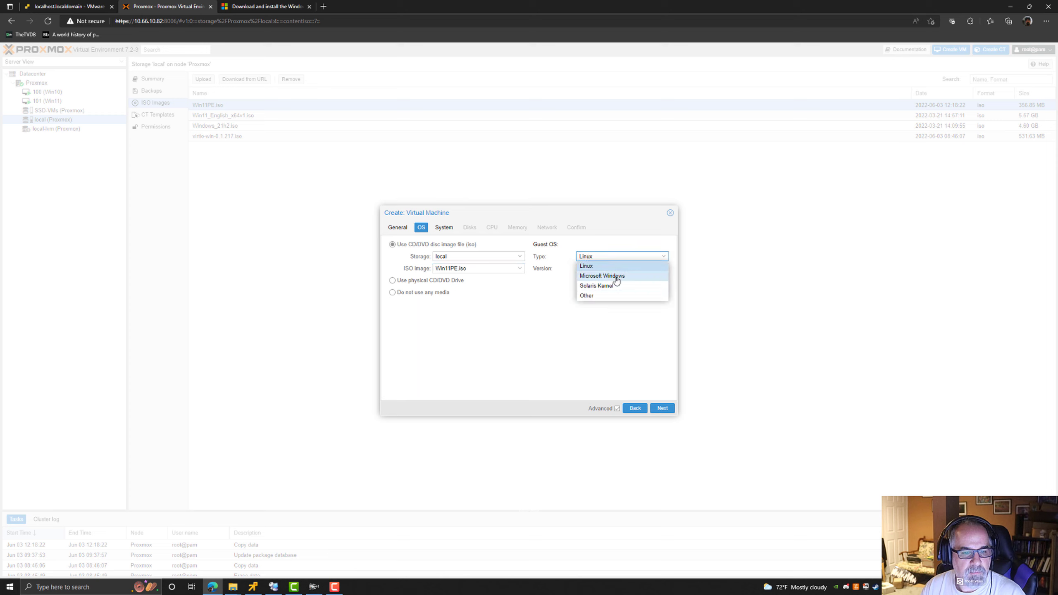
click(617, 276)
click(615, 269)
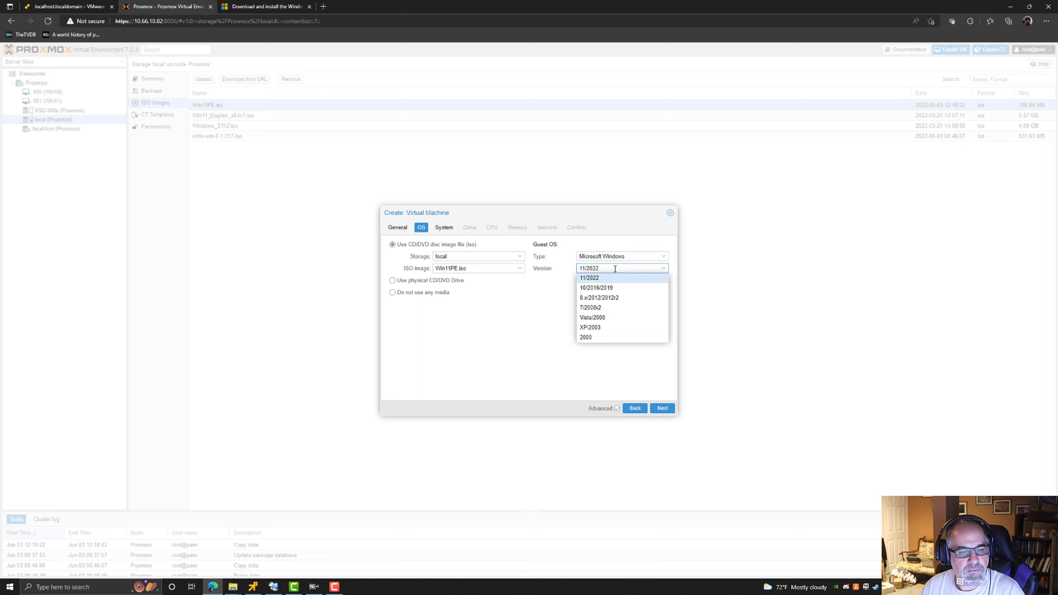
click(615, 269)
click(444, 228)
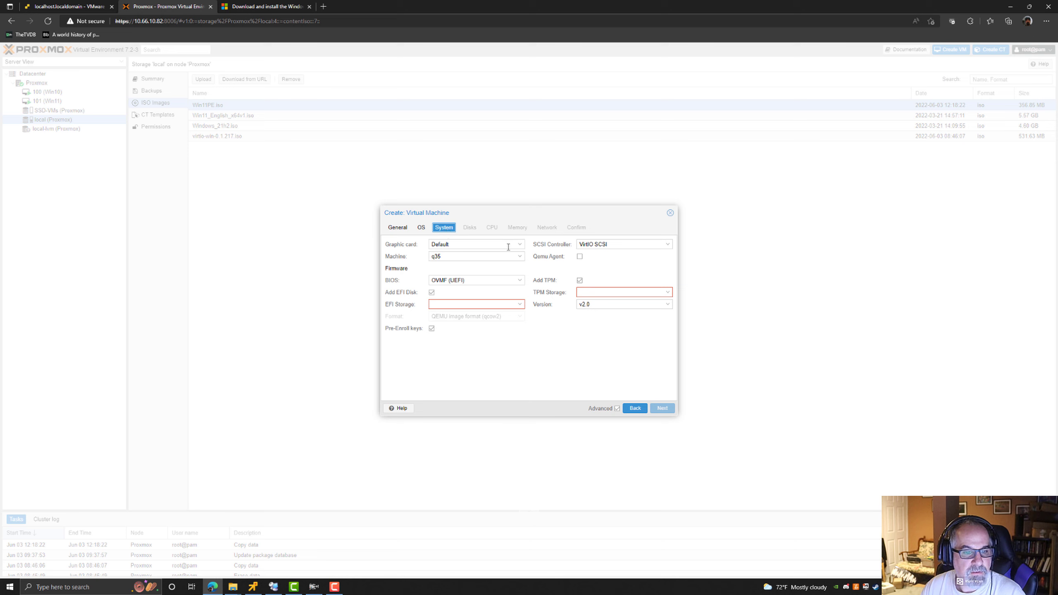
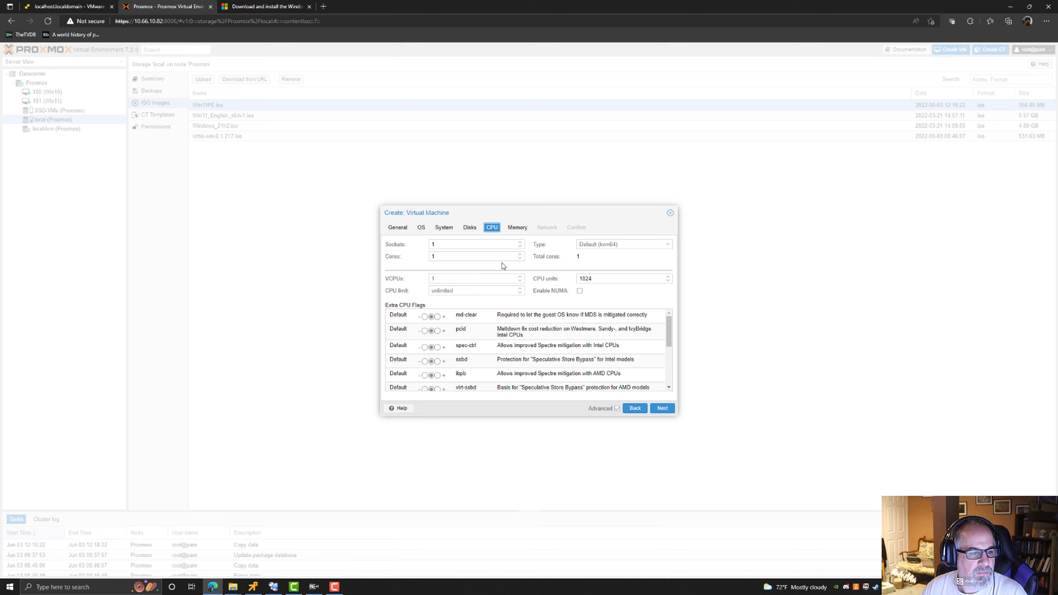
Accept the default memory and network settings, review the summary and finish creating the VM.
click(518, 228)
click(546, 229)
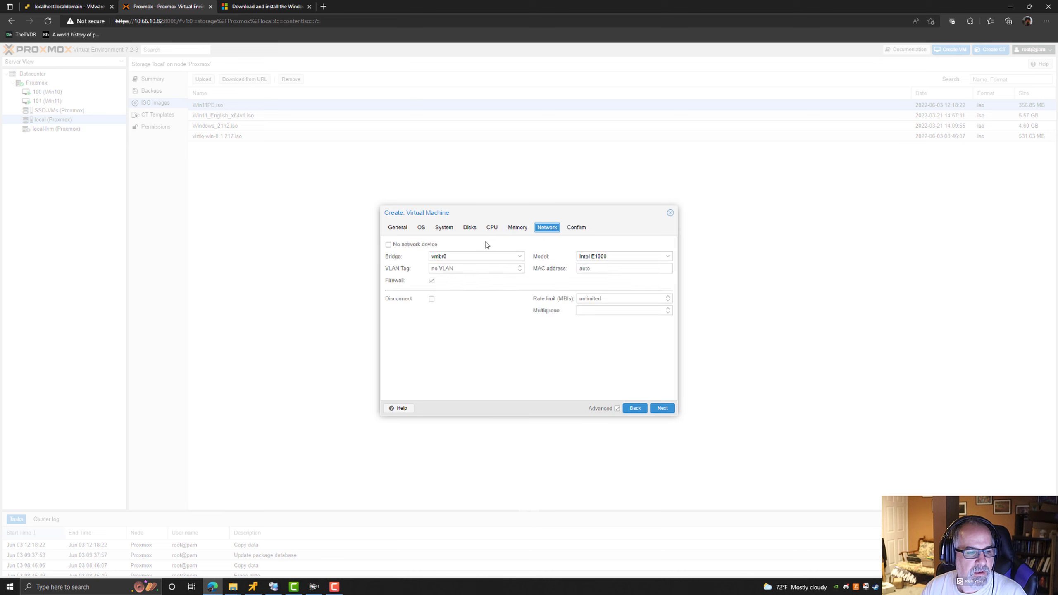
click(577, 228)
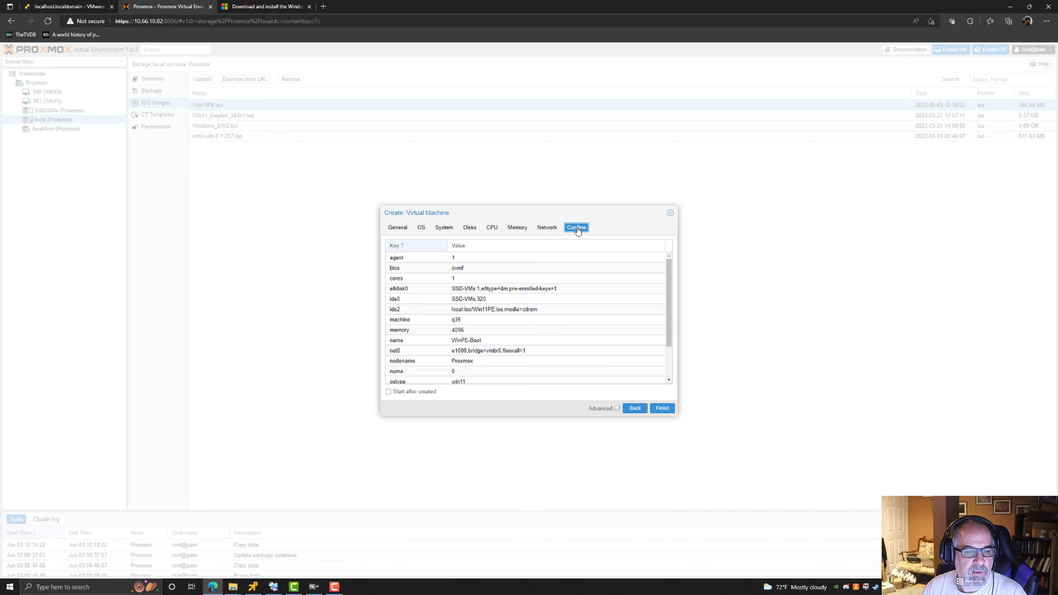
click(663, 408)
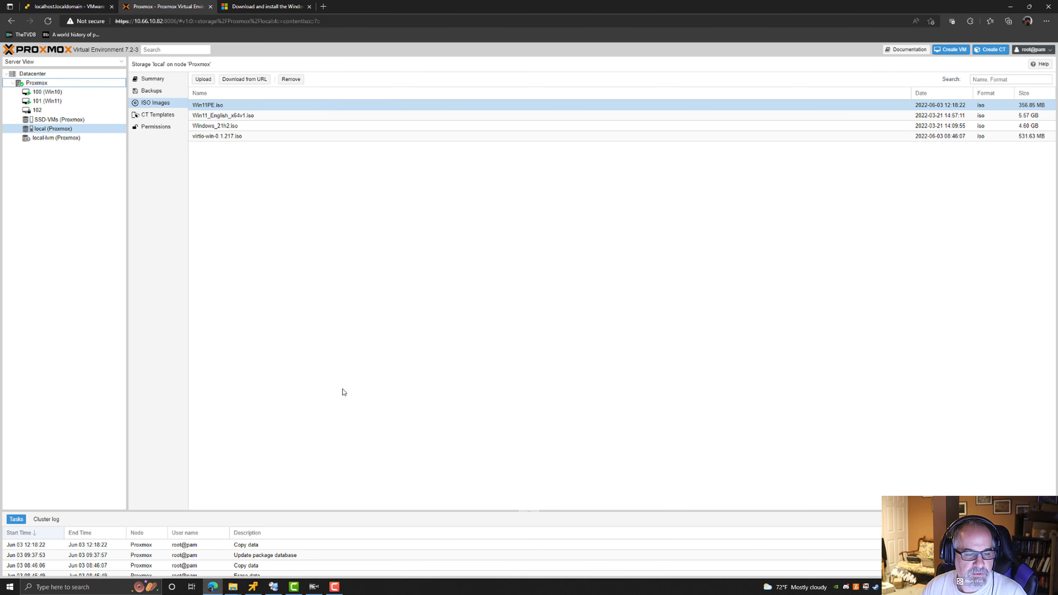
Open the WinPE-Boot VM's console, start the VM and boot it from the CD.
right_click(35, 109)
click(57, 188)
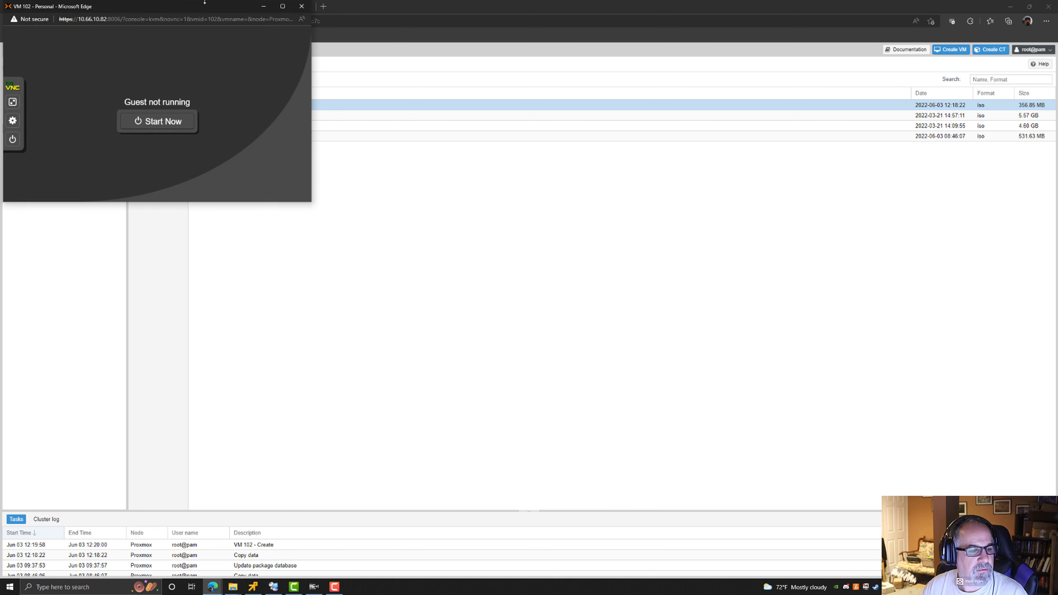
drag(185, 5, 526, 137)
click(499, 255)
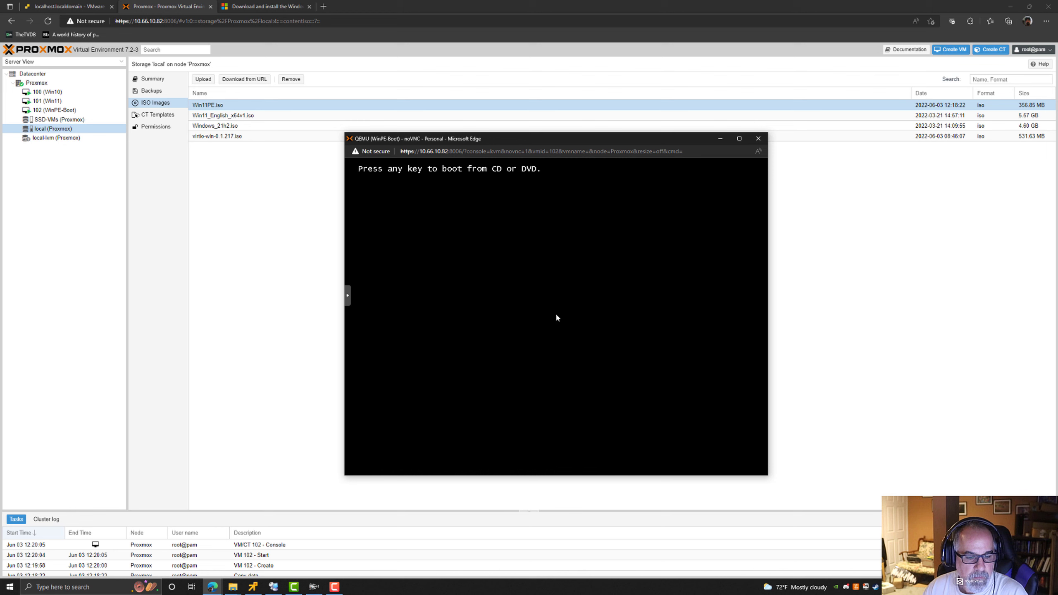
key(Return)
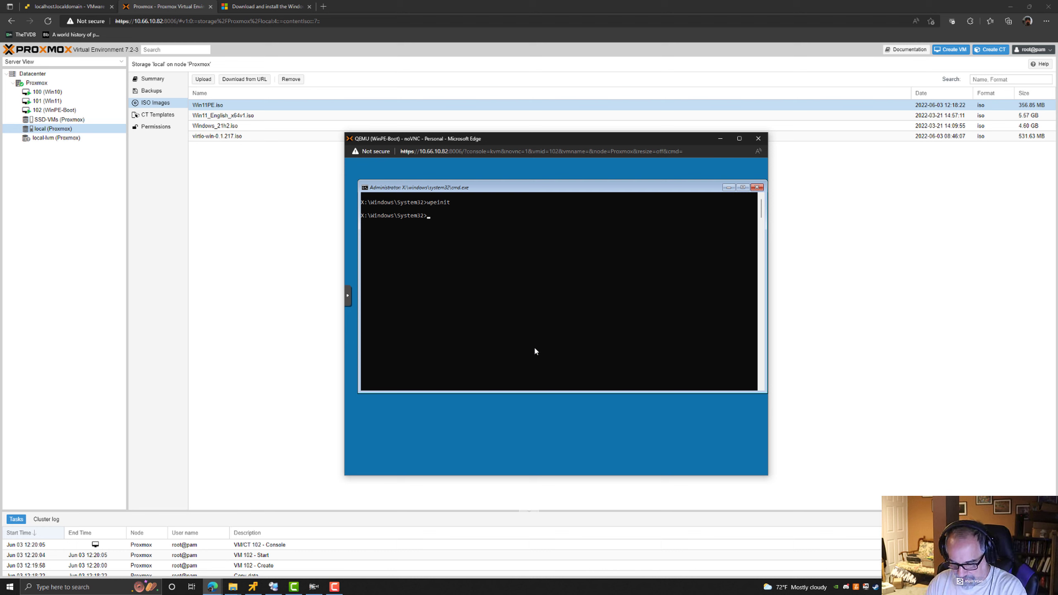
Check the WinPE build by running winver and ver at the command prompt.
text(winver)
key(Return)
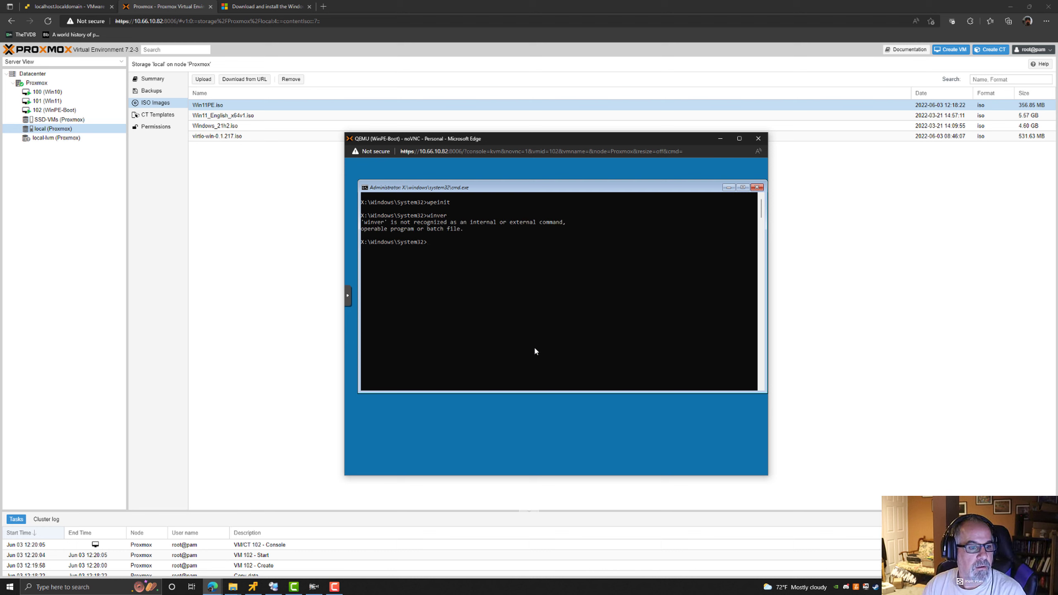
text(ver)
key(Return)
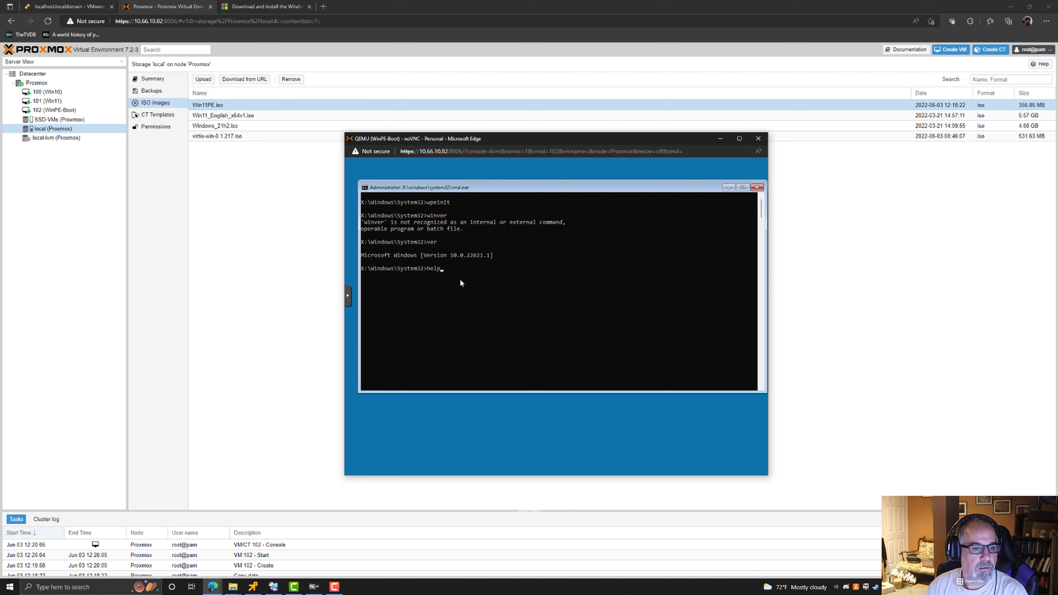
Run help, system and dir at the prompt and scroll through the System32 listing.
text(help)
key(Return)
text(system)
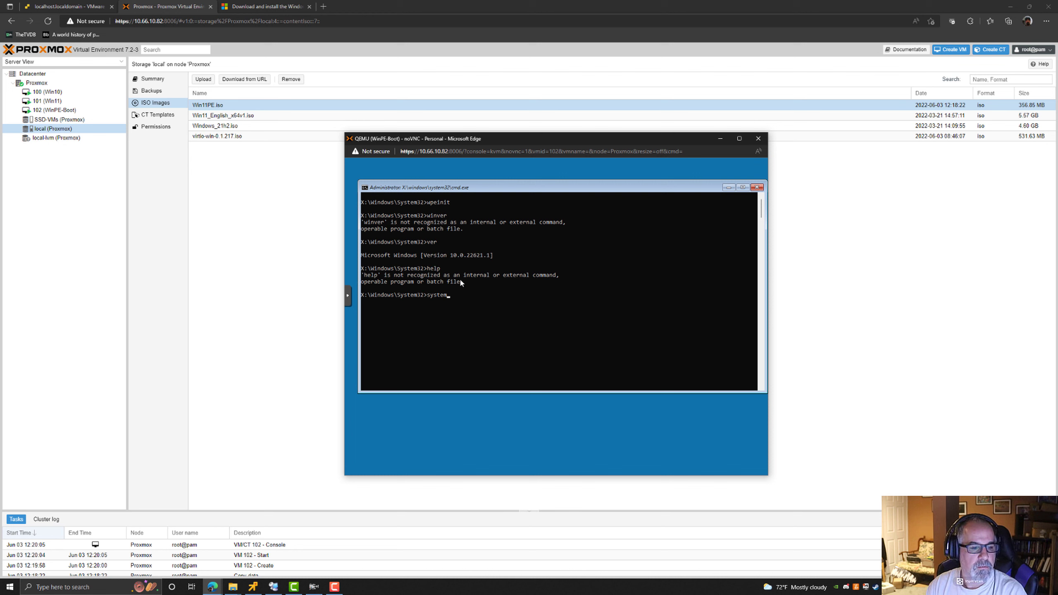
key(Return)
text(dir)
key(Return)
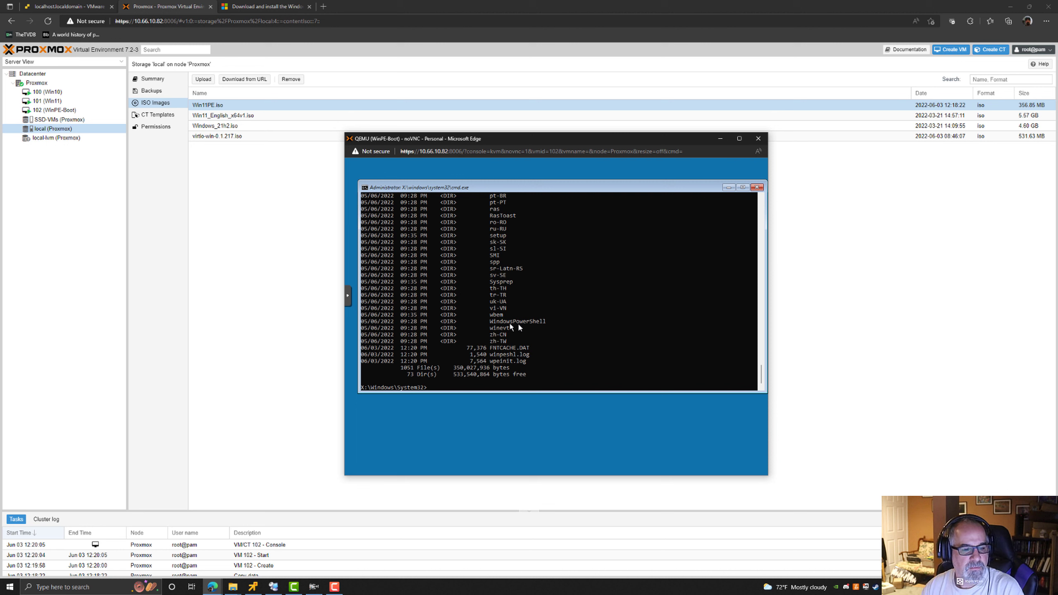
scroll(602, 346, up, 20)
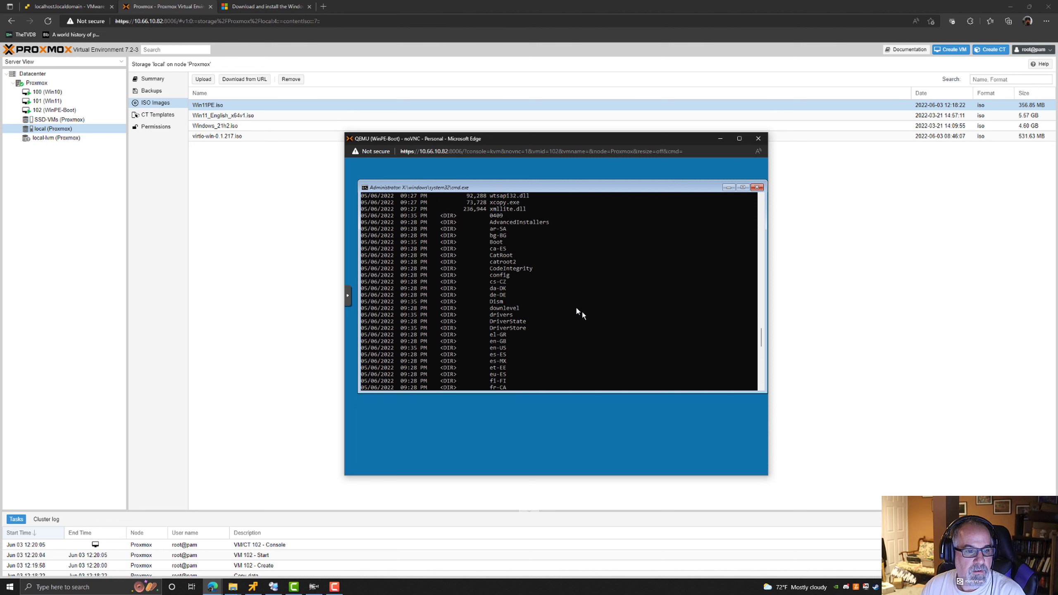
scroll(559, 292, up, 15)
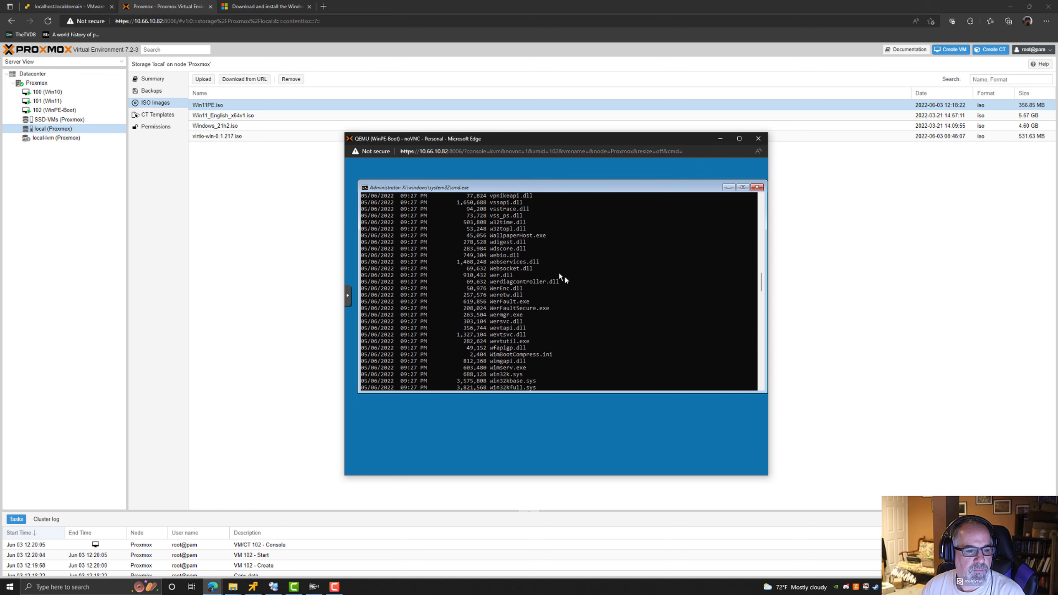
scroll(554, 269, up, 10)
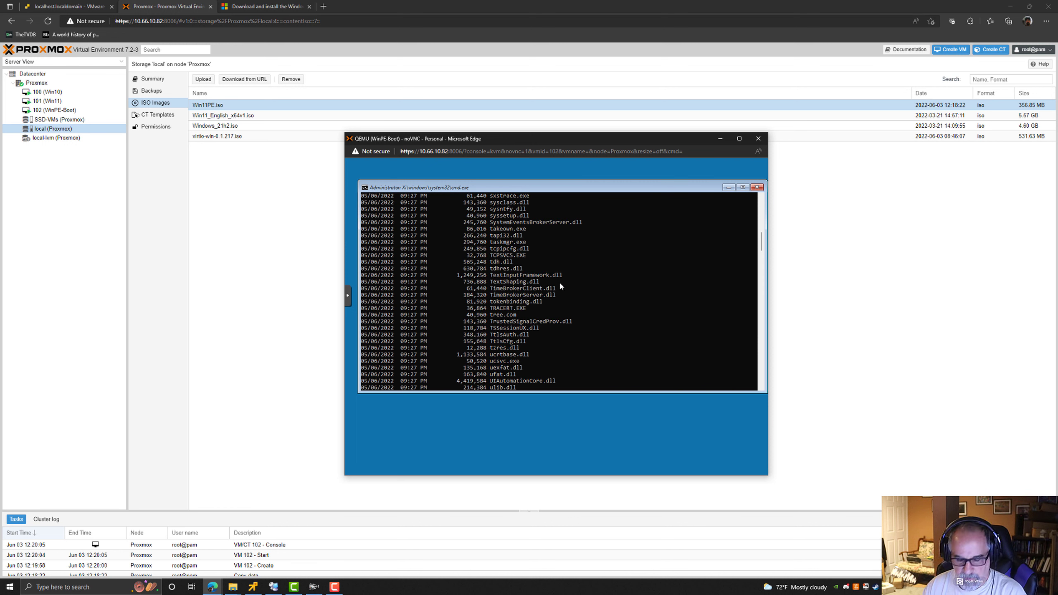
Try running powershell, ps and dism at the command prompt.
text(powerh)
text(s)
key(BackSpace)
key(BackSpace)
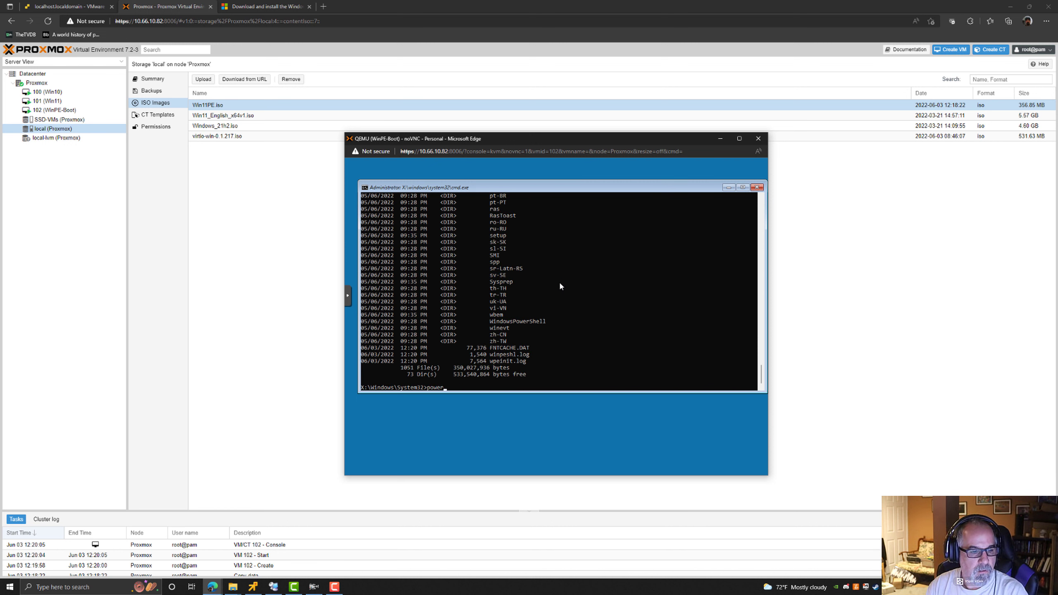
text(shell)
key(Return)
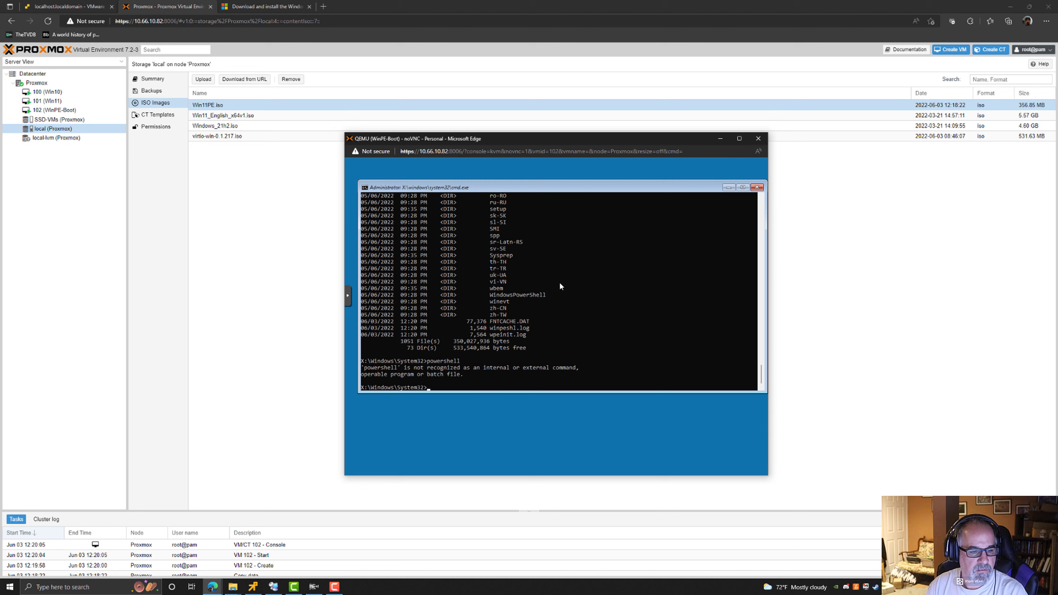
text(ps)
key(Return)
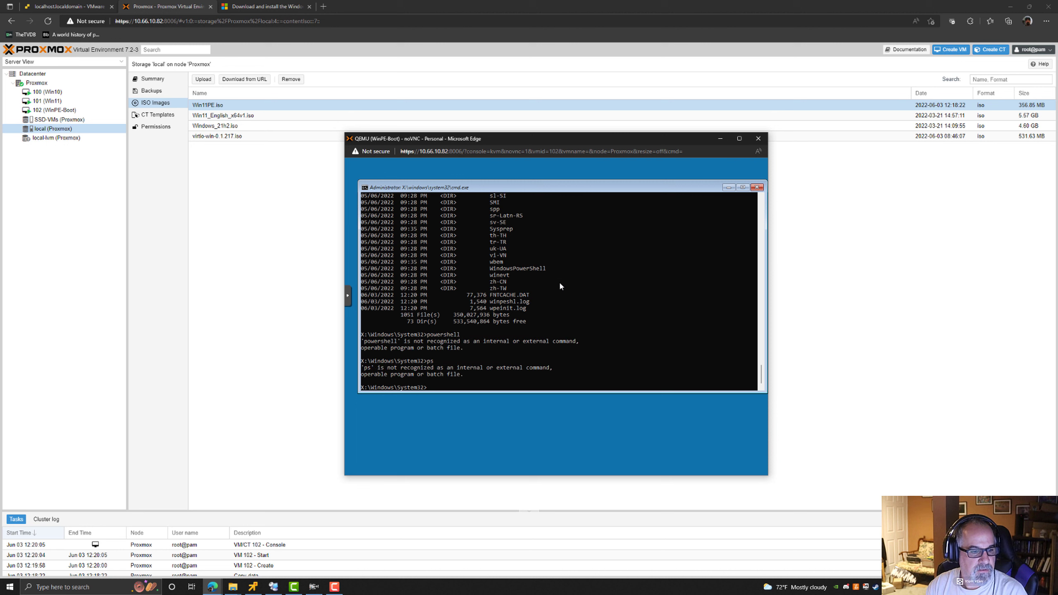
text(dism)
key(Return)
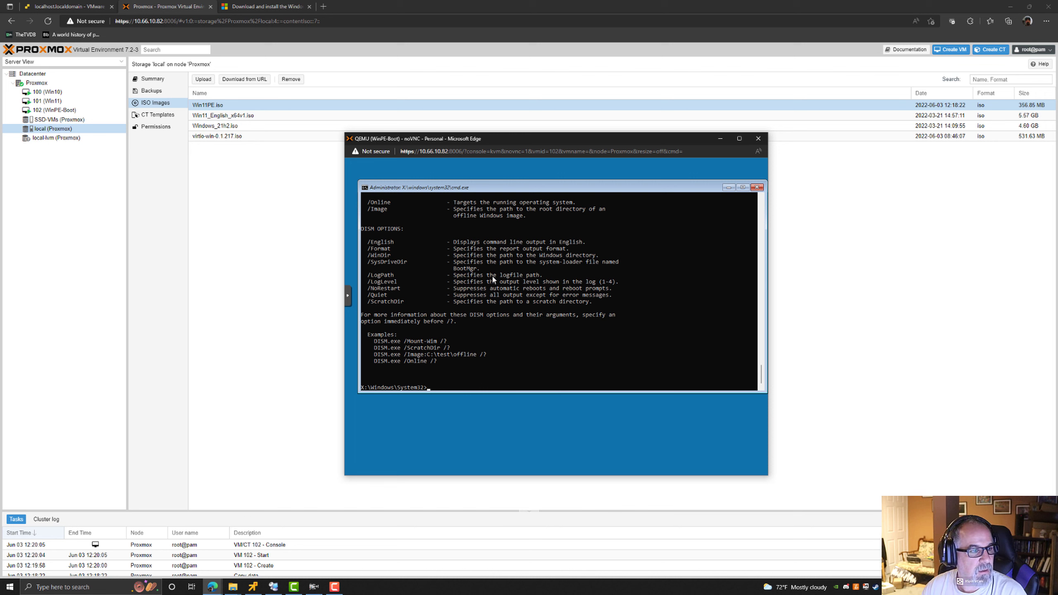
List the mapped network connections with net use.
click(497, 288)
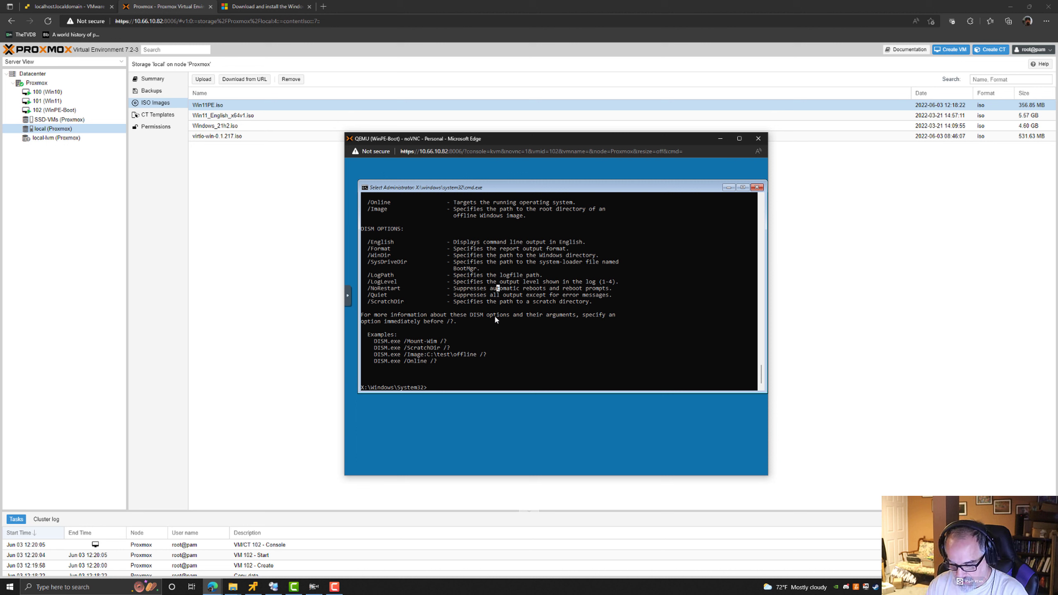
text(net use)
key(Return)
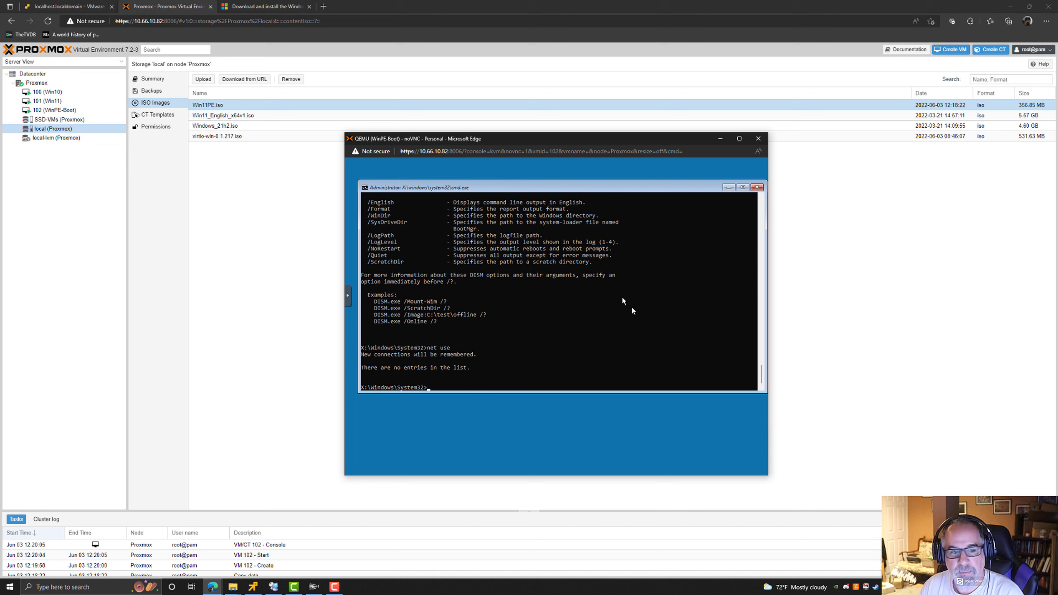
Scroll back to the DISM header and try to copy its version number.
scroll(431, 295, up, 4)
scroll(433, 294, up, 10)
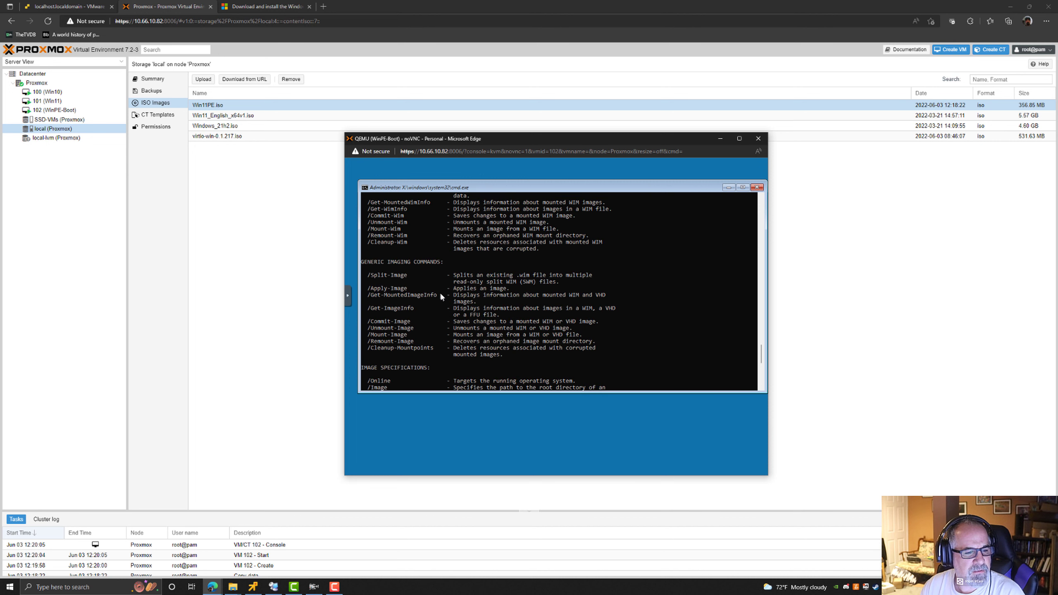
scroll(446, 291, down, 10)
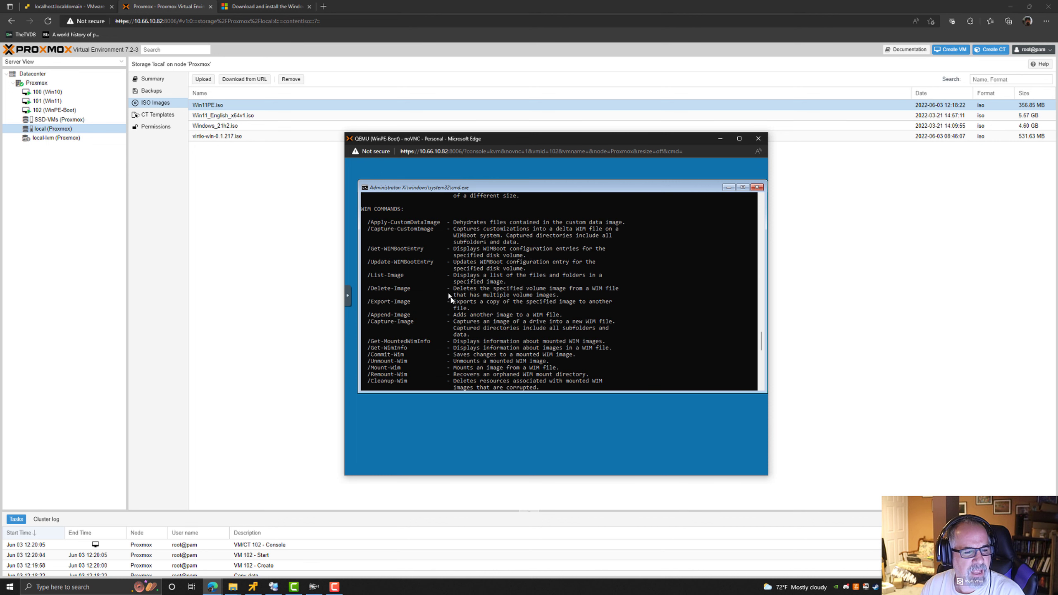
scroll(441, 292, up, 9)
scroll(443, 294, up, 2)
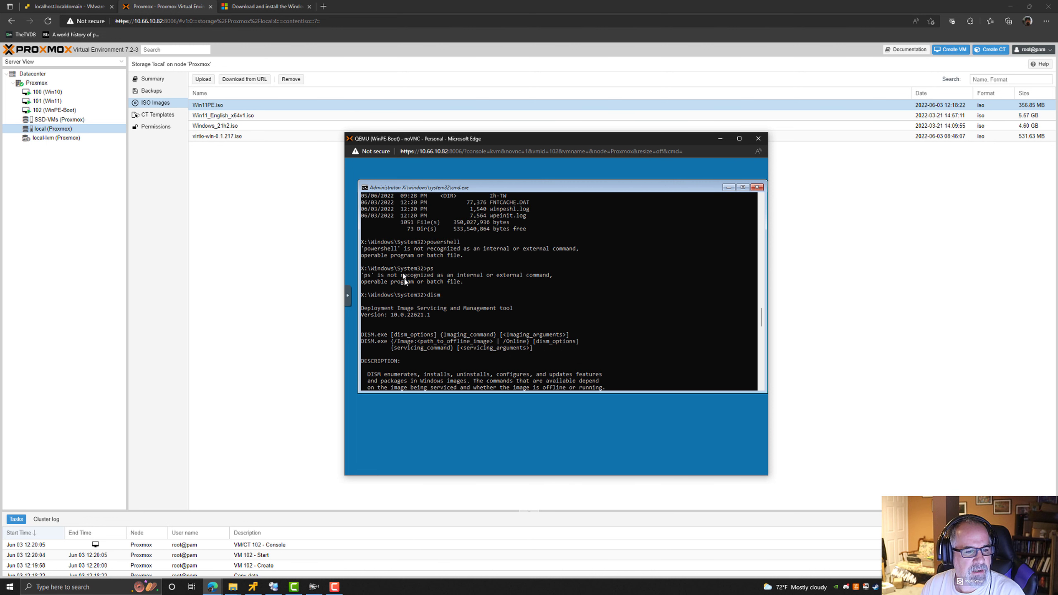
drag(391, 316, 430, 316)
right_click(425, 315)
Start a web search in the ADK documentation tab's address bar with the words windows version.
click(248, 7)
click(251, 23)
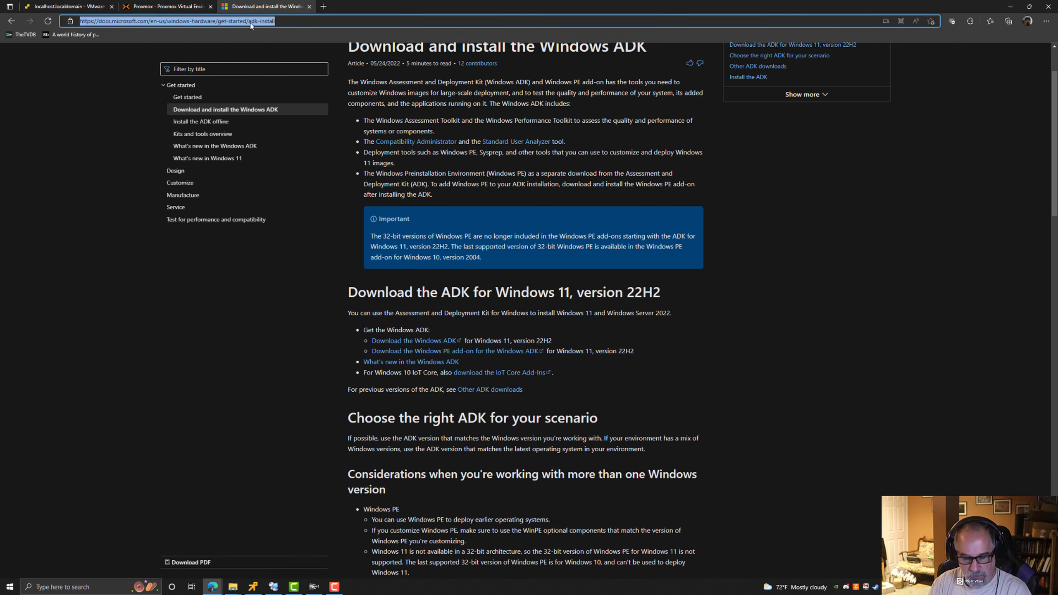
text(windows version)
text(C:\Incoming\Win11PE)
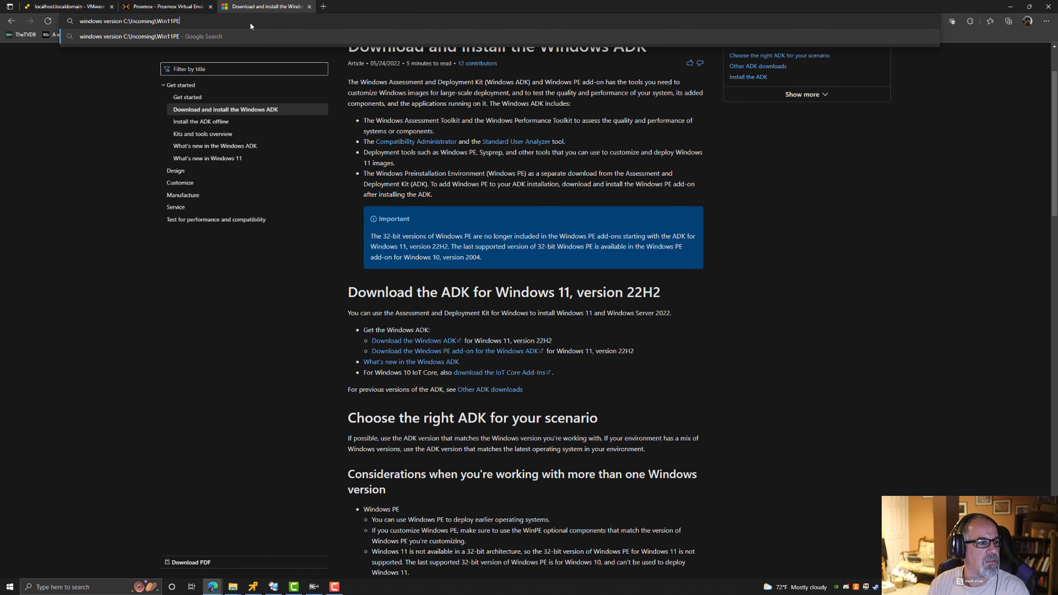
key(BackSpace)
key(BackSpace)
key(BackSpace)
key(BackSpace)
key(BackSpace)
key(BackSpace)
key(BackSpace)
key(BackSpace)
key(BackSpace)
key(BackSpace)
key(BackSpace)
key(BackSpace)
key(BackSpace)
key(BackSpace)
key(BackSpace)
key(BackSpace)
key(BackSpace)
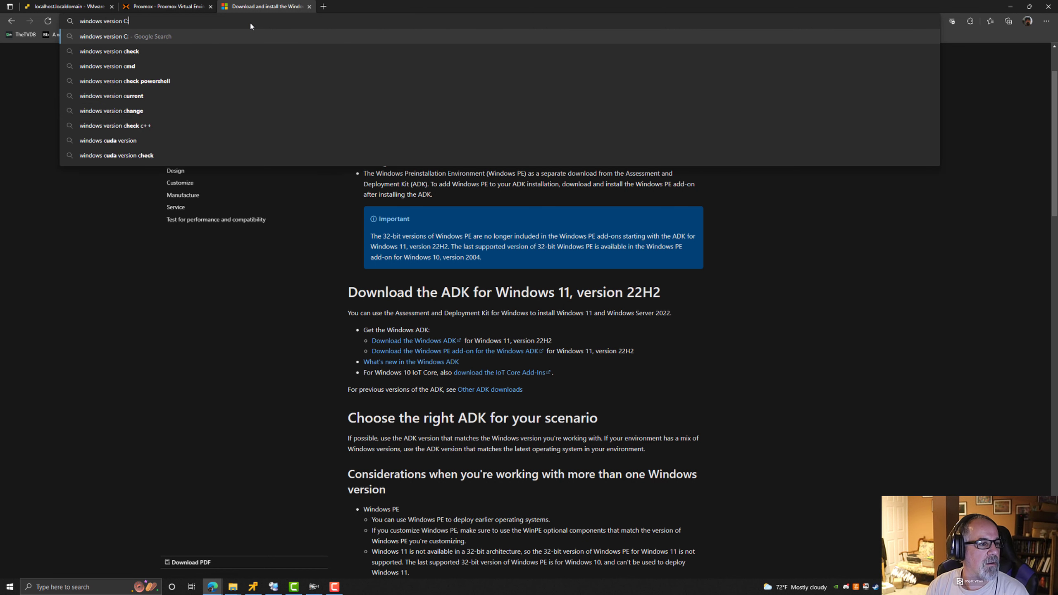
key(BackSpace)
key(BackSpace)
Rearrange the browser window alongside the VM console window.
key(alt+Tab)
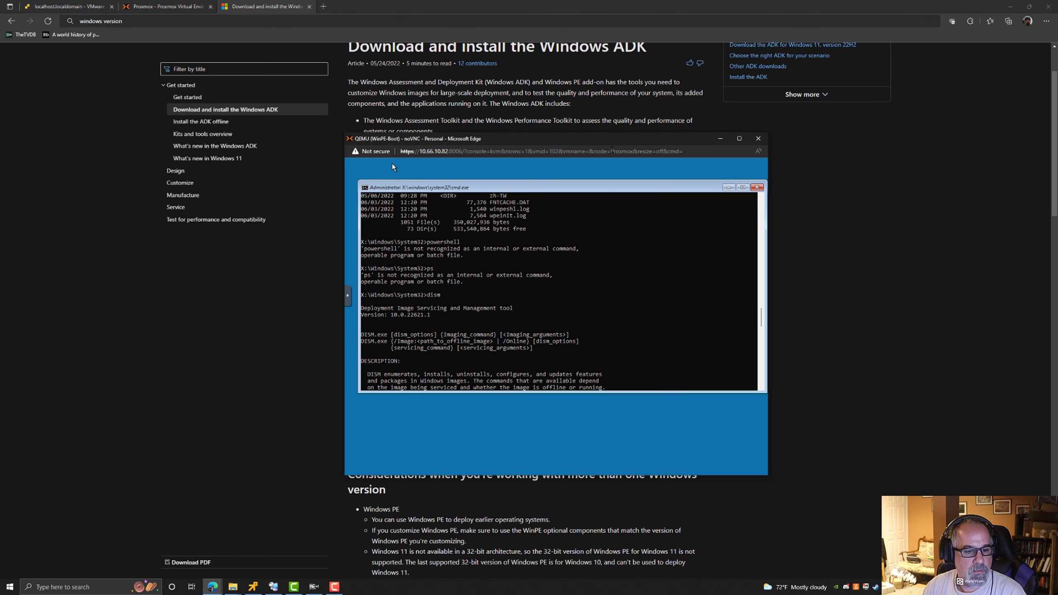
drag(599, 158, 294, 237)
double_click(355, 9)
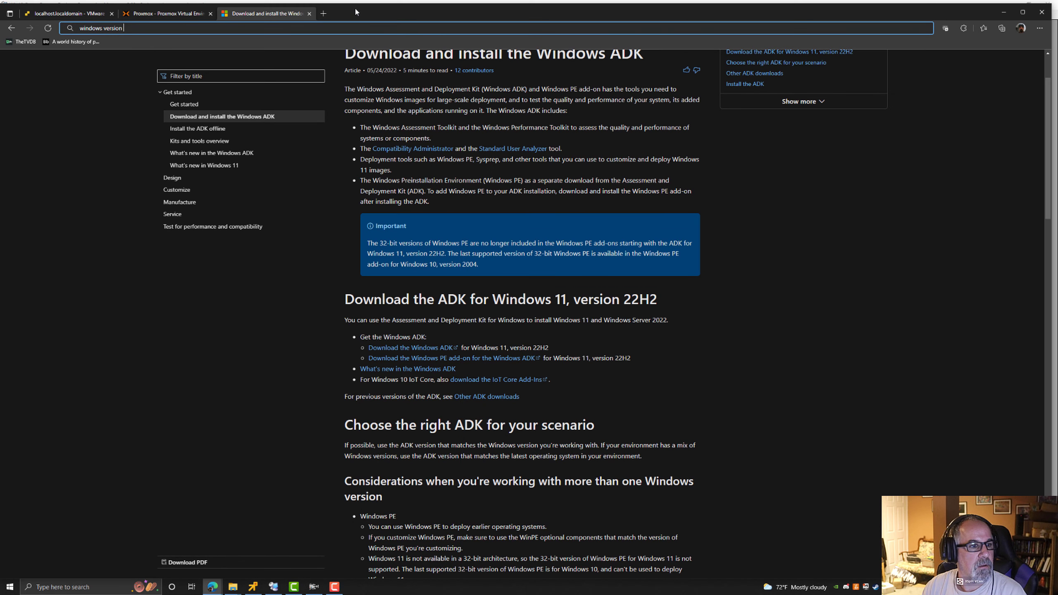
drag(358, 10, 526, 169)
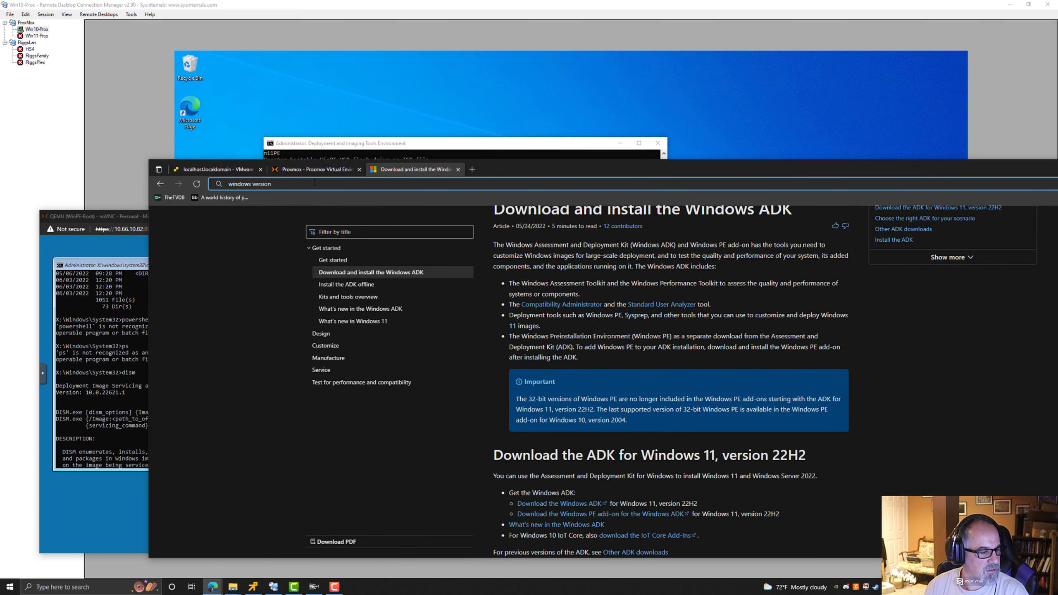
Search the web for windows version 10.2.22621.1 and scroll through the results.
text(10.2)
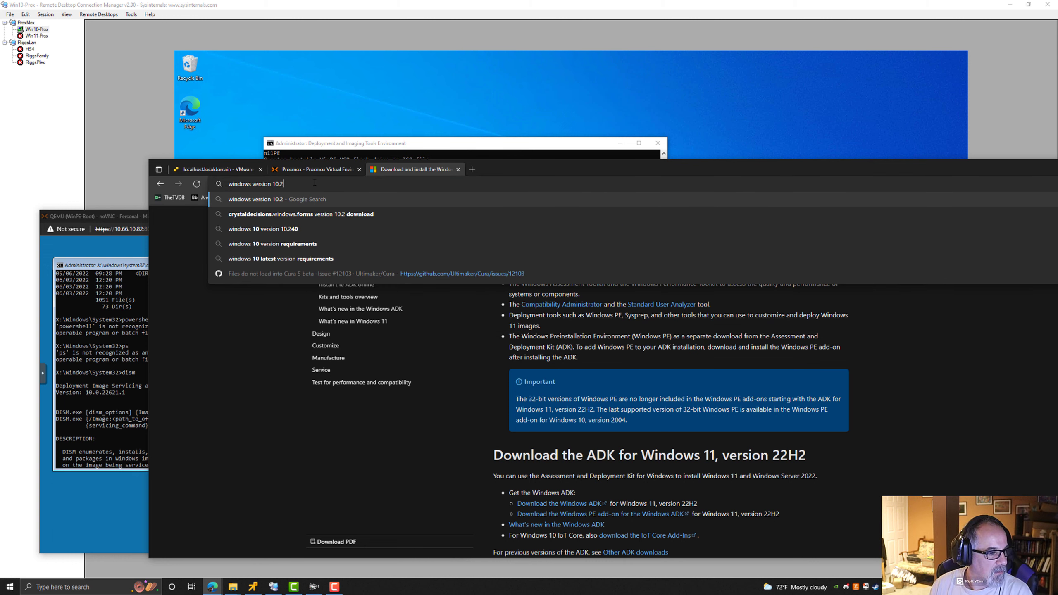
text(.226)
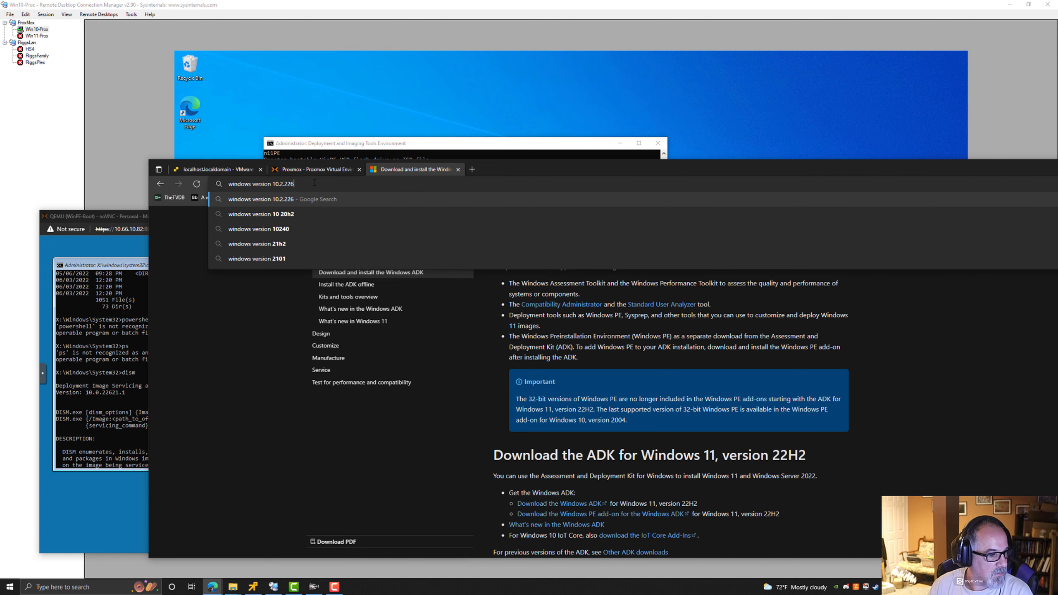
text(21.1)
key(Return)
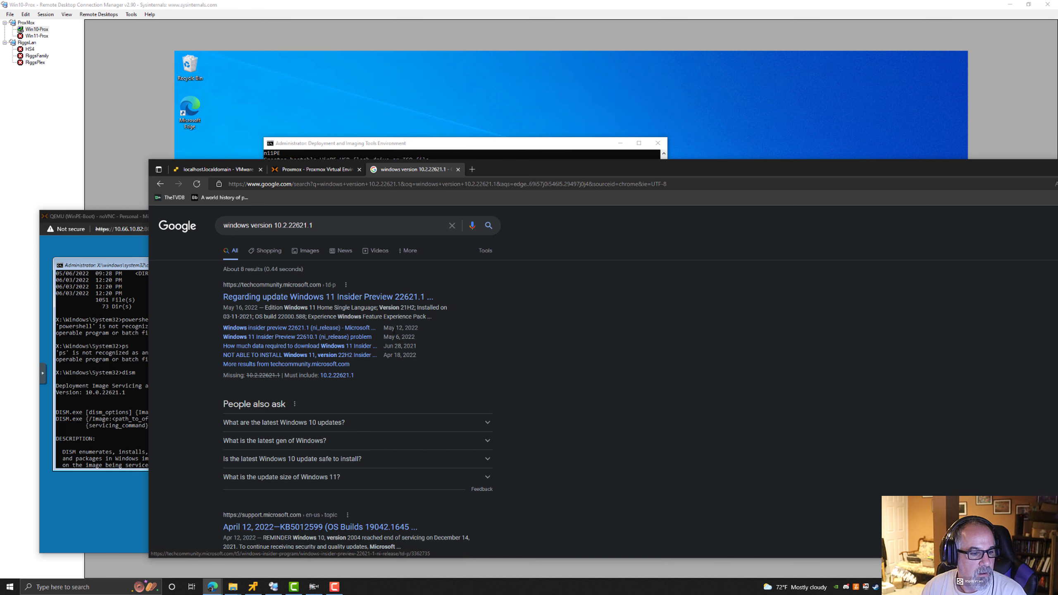
scroll(391, 320, down, 5)
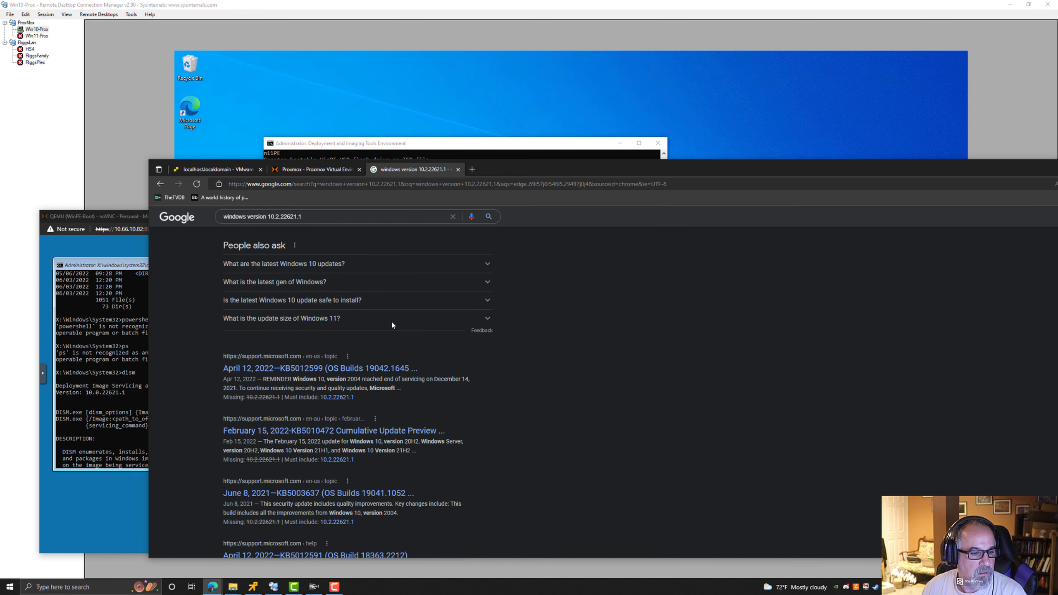
scroll(391, 320, up, 4)
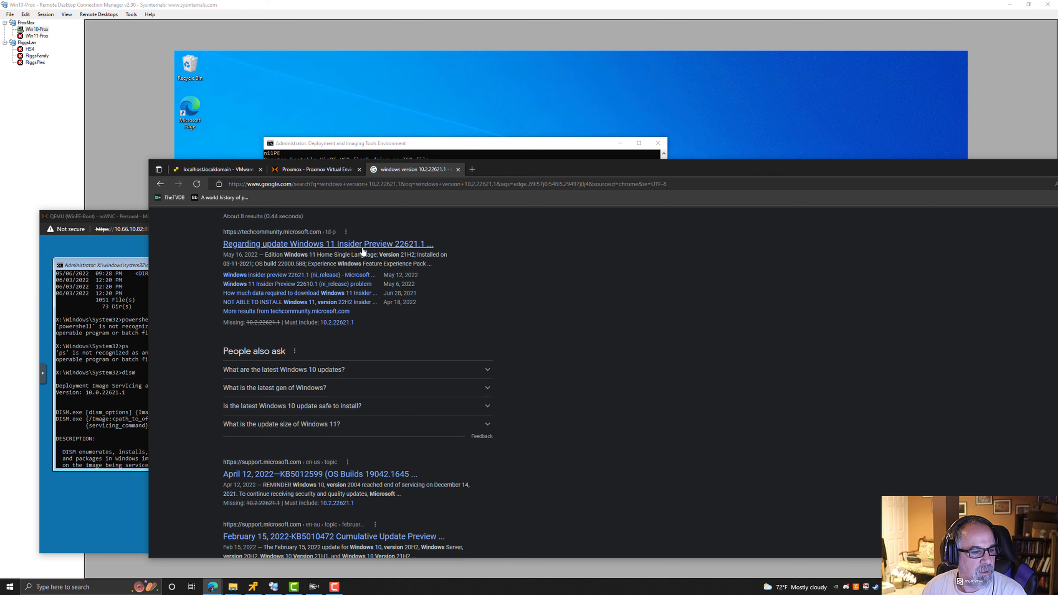
scroll(392, 412, down, 2)
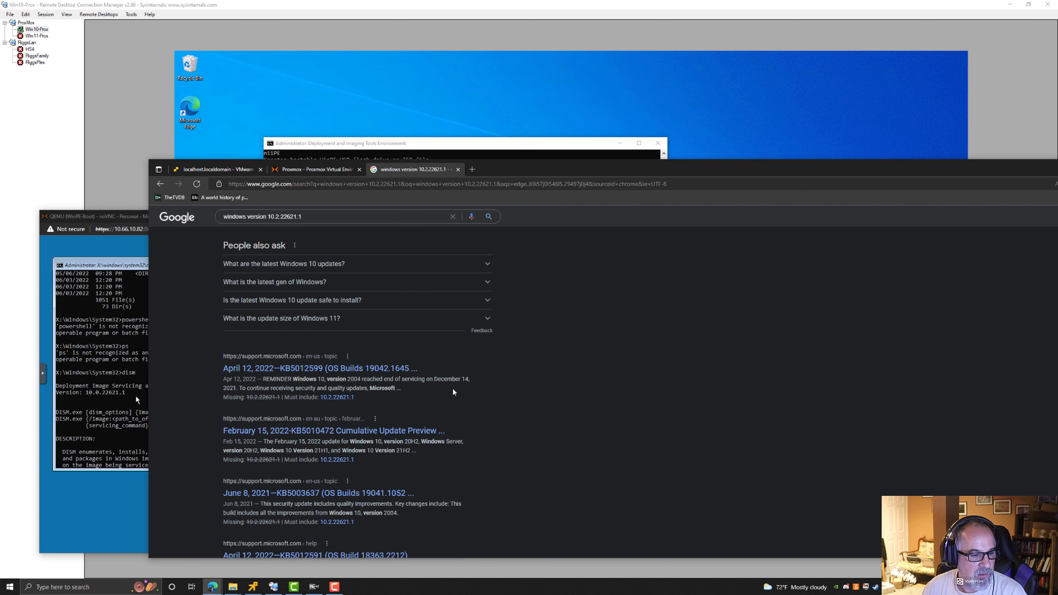
Open the Windows insider preview 22621.1 forum thread from the search results and read through its replies.
scroll(455, 393, down, 3)
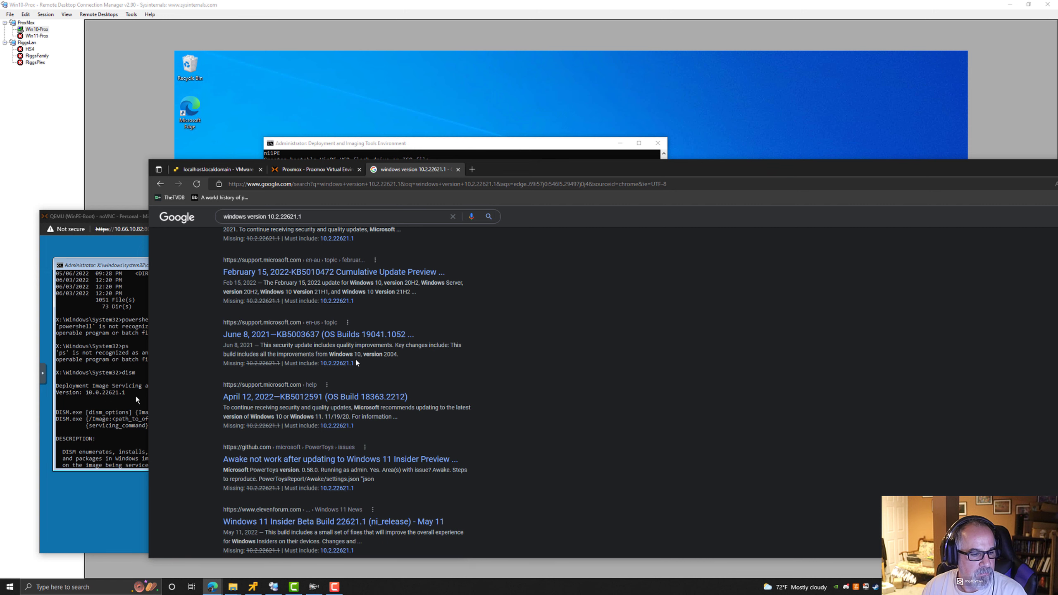
scroll(356, 363, down, 4)
scroll(418, 395, up, 10)
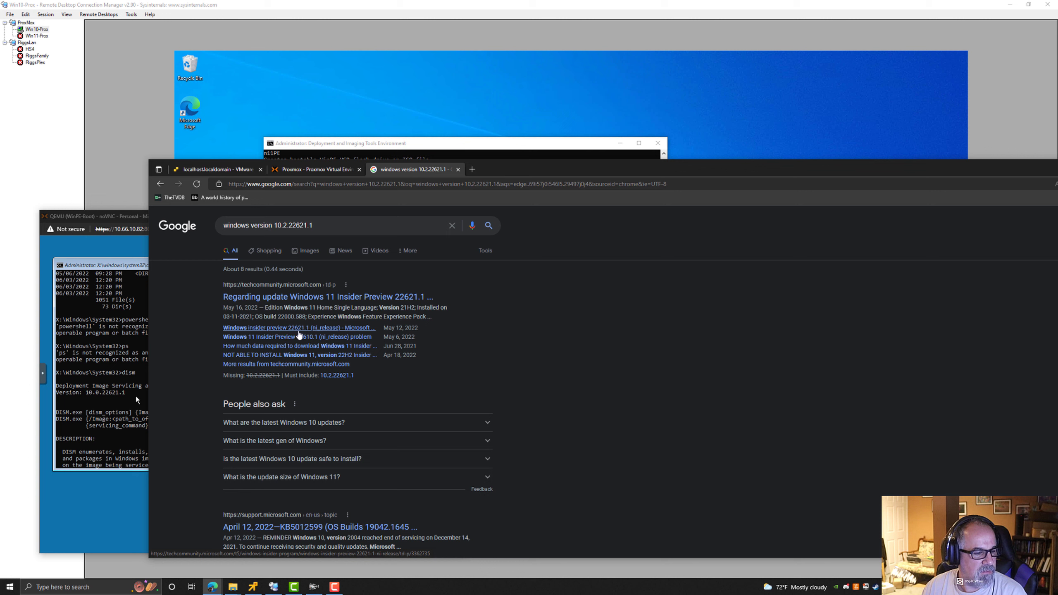
click(291, 330)
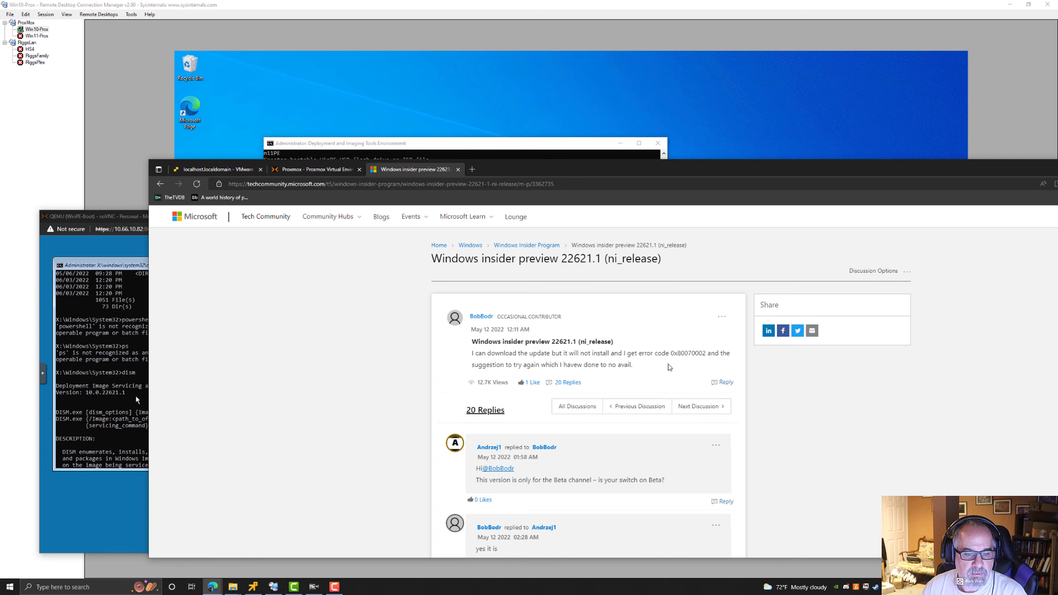
scroll(670, 367, down, 4)
scroll(540, 331, down, 8)
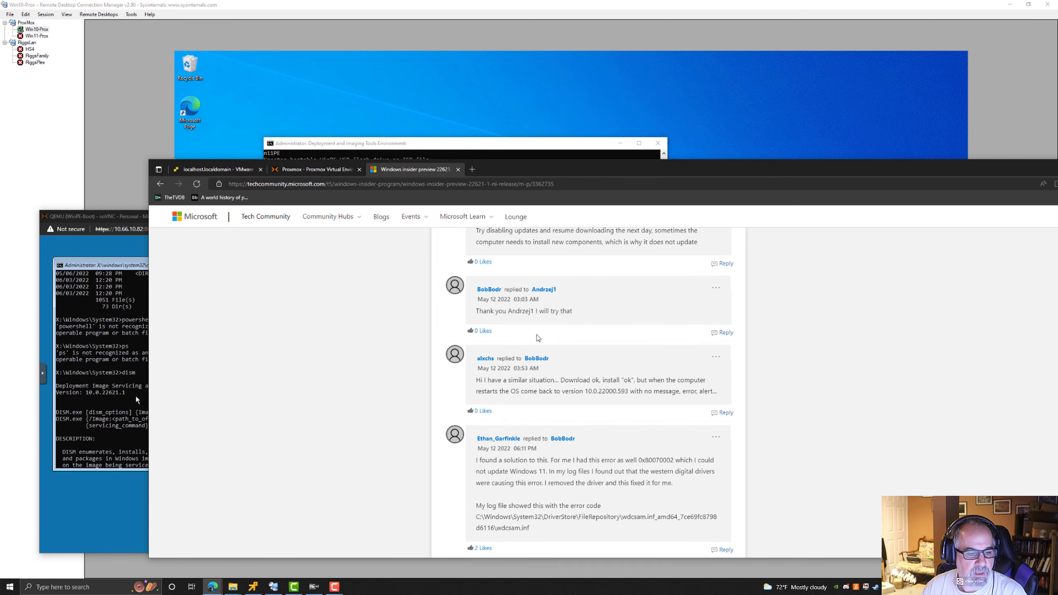
scroll(594, 309, down, 10)
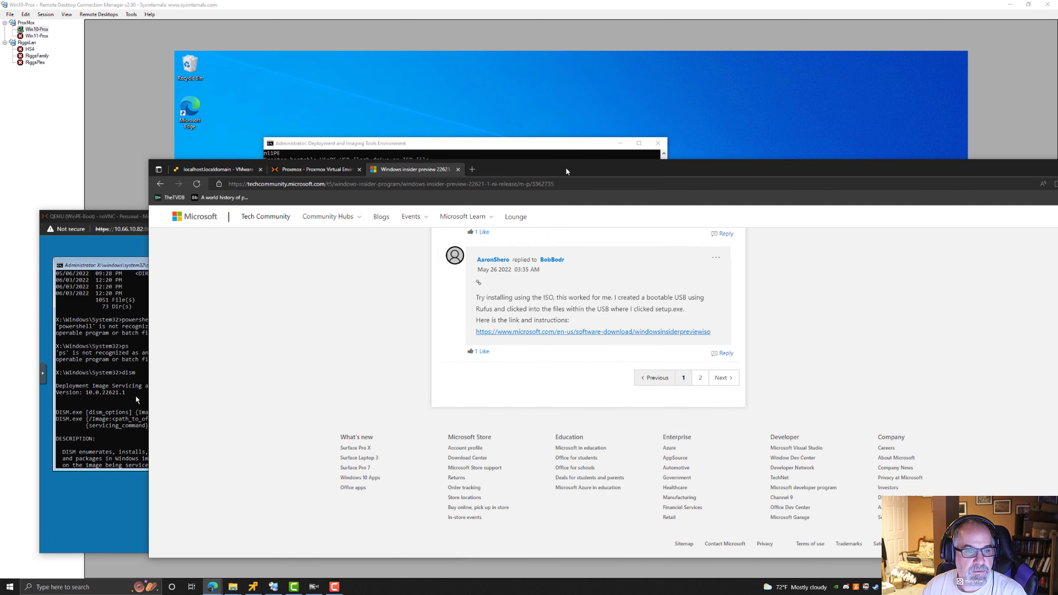
Maximize the browser, return to the Windows ADK download page and review the Windows 11 version 22H2 downloads section.
drag(558, 178, 434, 77)
double_click(413, 75)
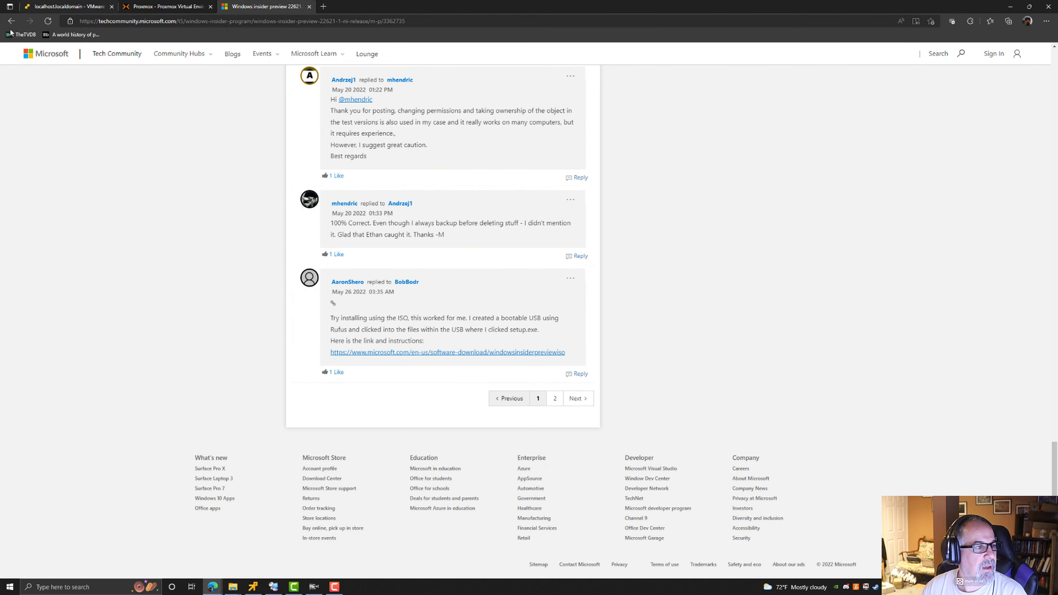
click(12, 21)
click(12, 21)
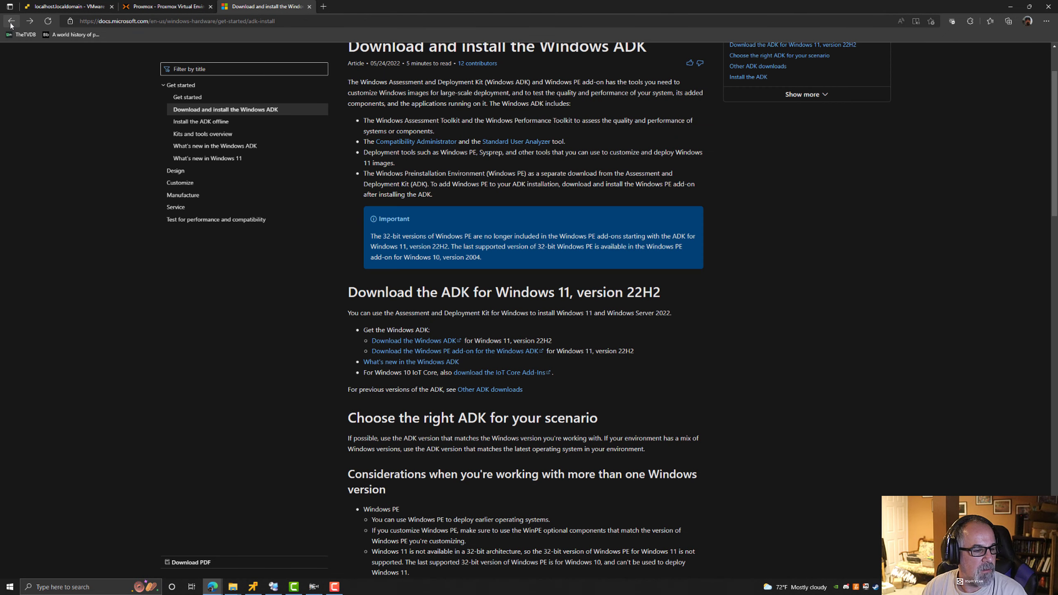
drag(596, 290, 682, 285)
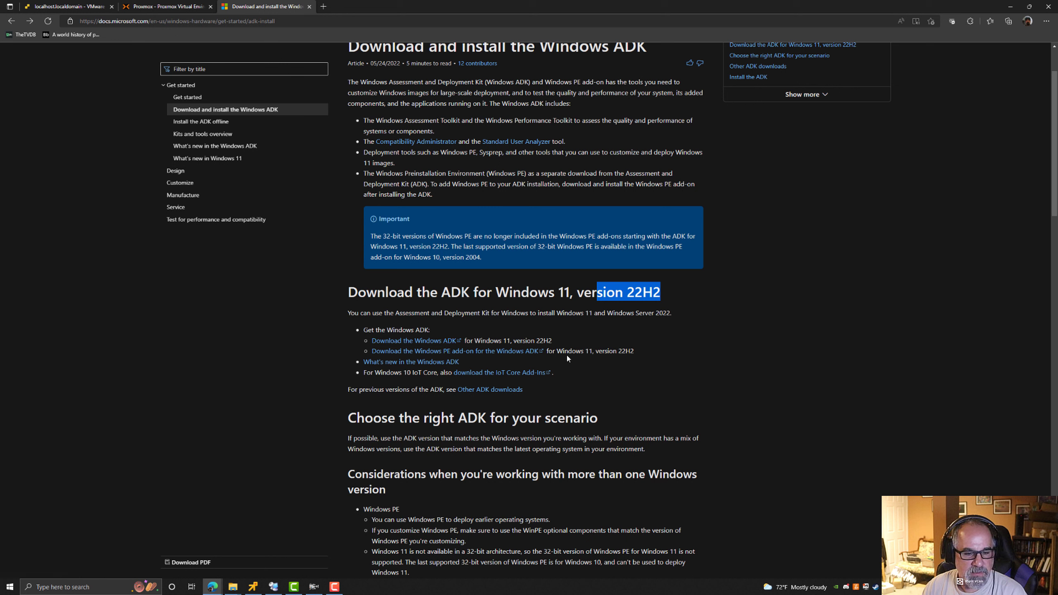
drag(568, 352, 676, 361)
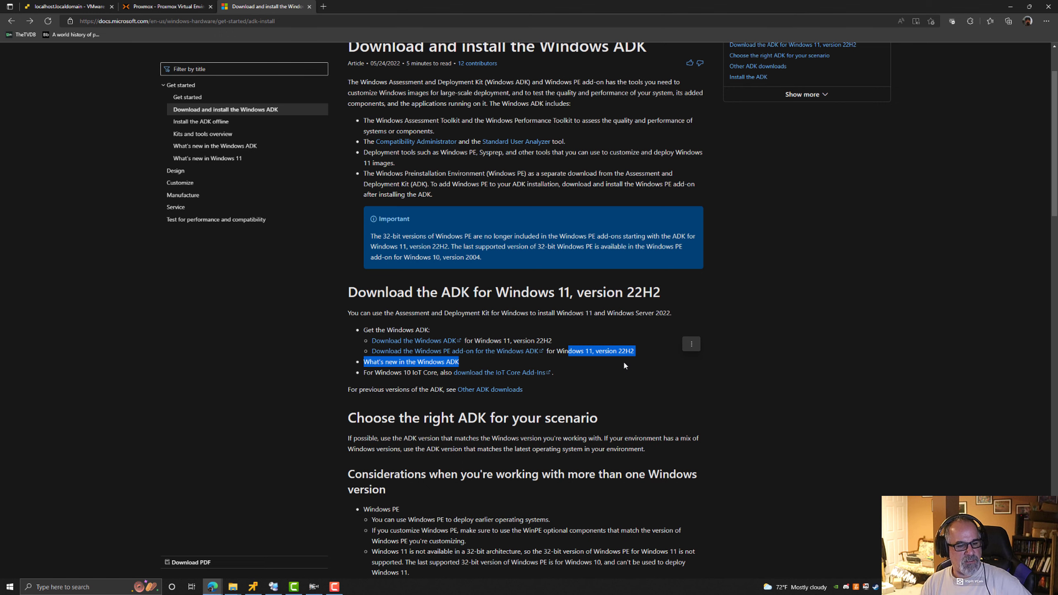
click(612, 398)
scroll(611, 398, down, 10)
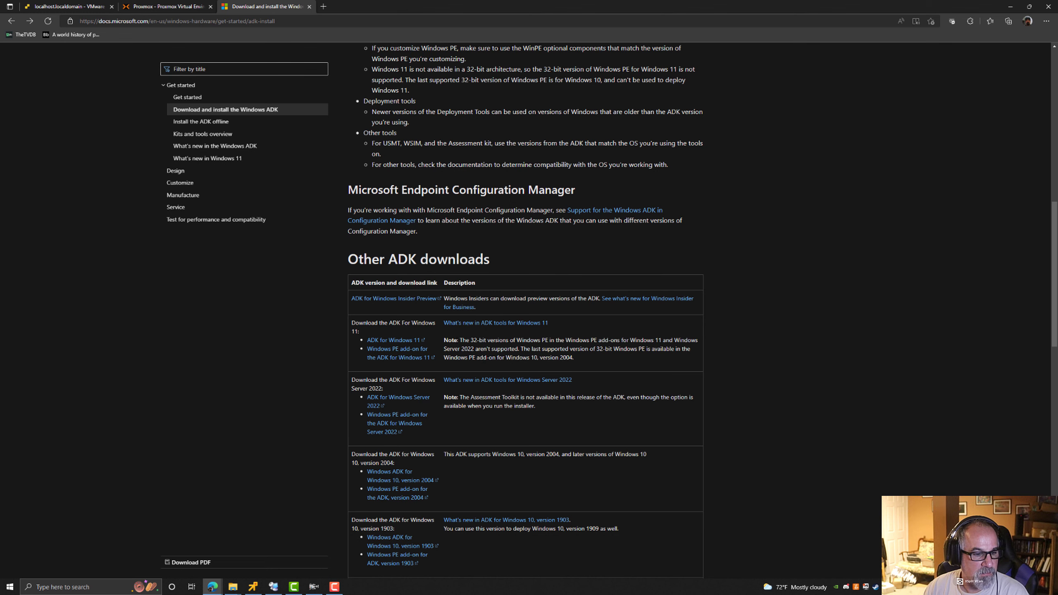
scroll(463, 250, up, 7)
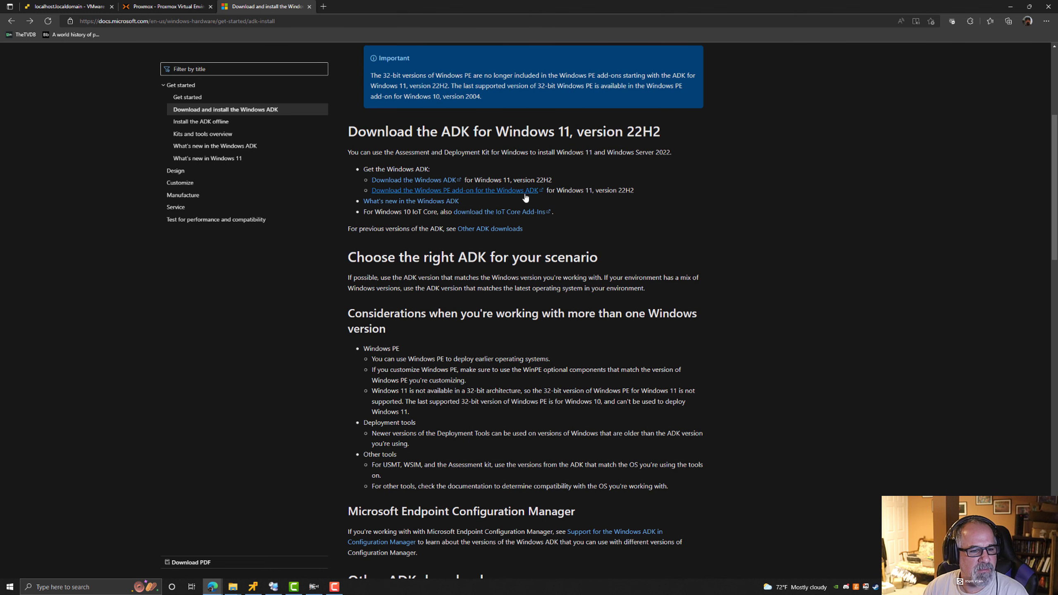
scroll(587, 192, down, 9)
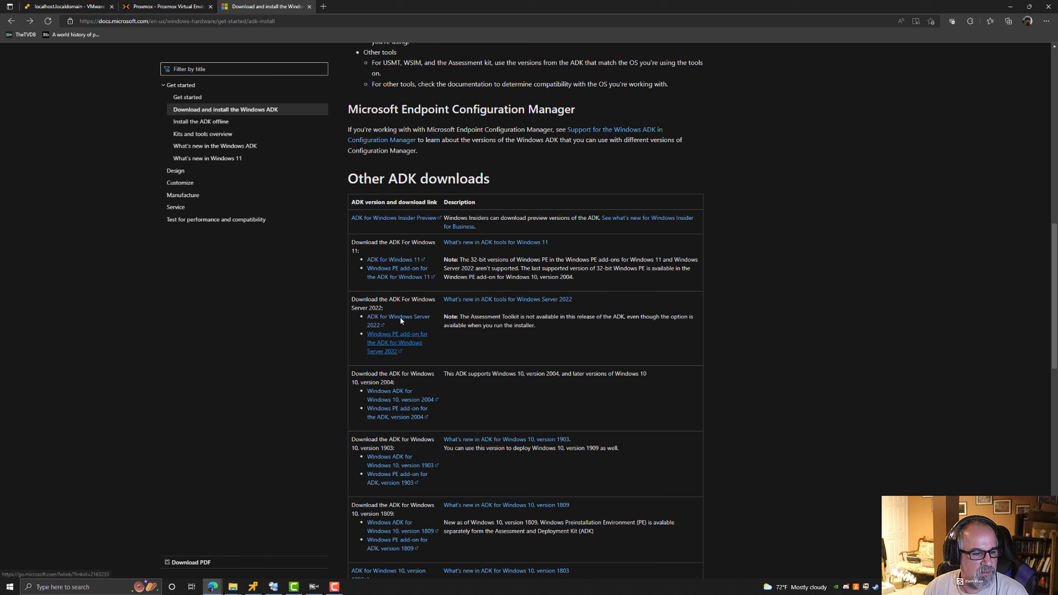
Download the Windows PE add-on for the ADK for Windows 11 and show the downloaded installer in its folder.
click(407, 274)
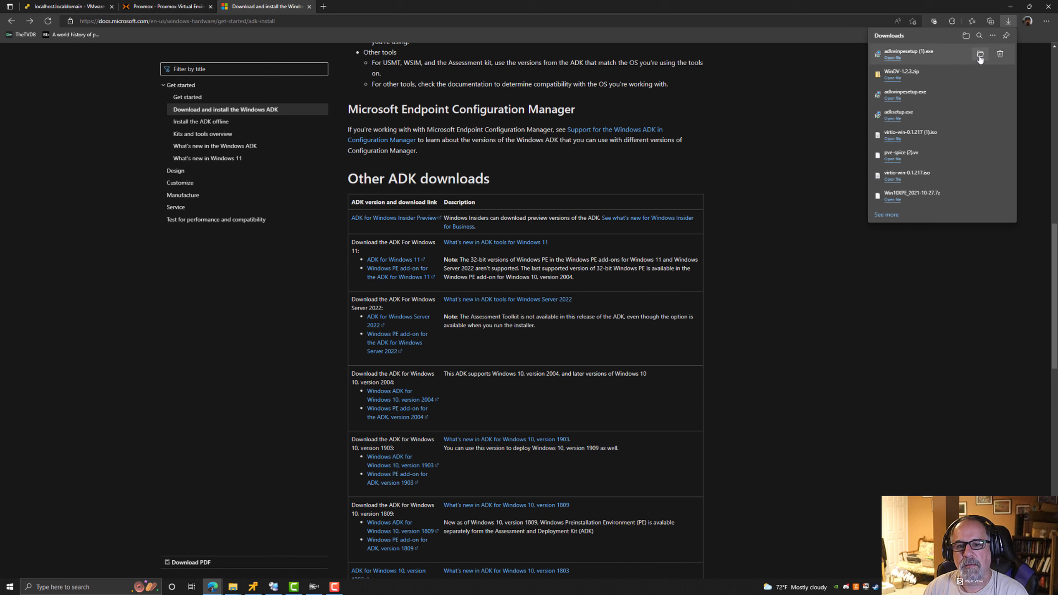
click(981, 55)
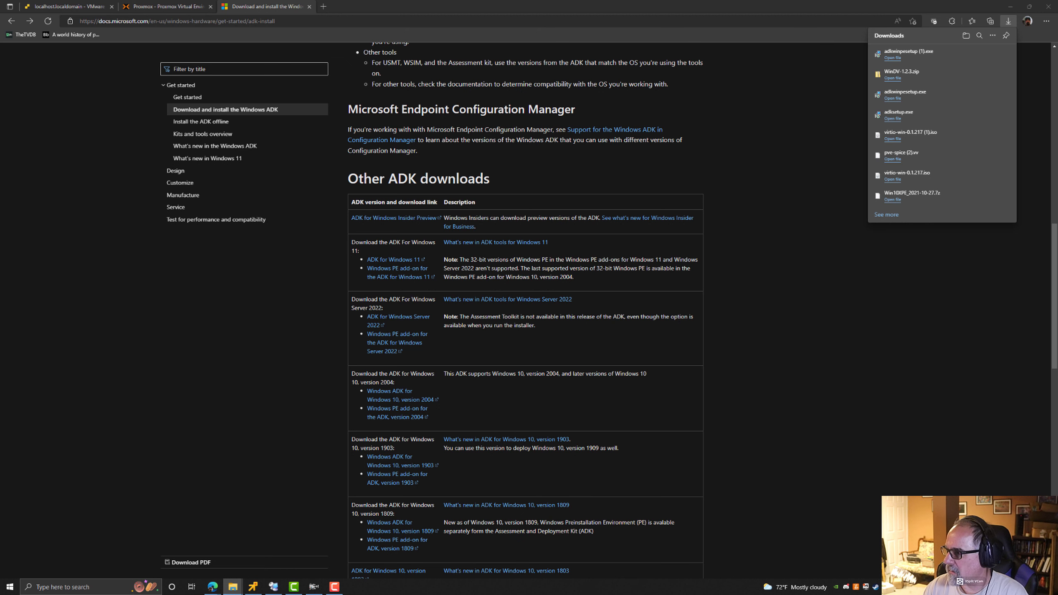
Compare the file versions of adkwinpesetup (1).exe and adkwinpesetup.exe in their Properties Details, then close both dialogs.
drag(422, 339, 592, 241)
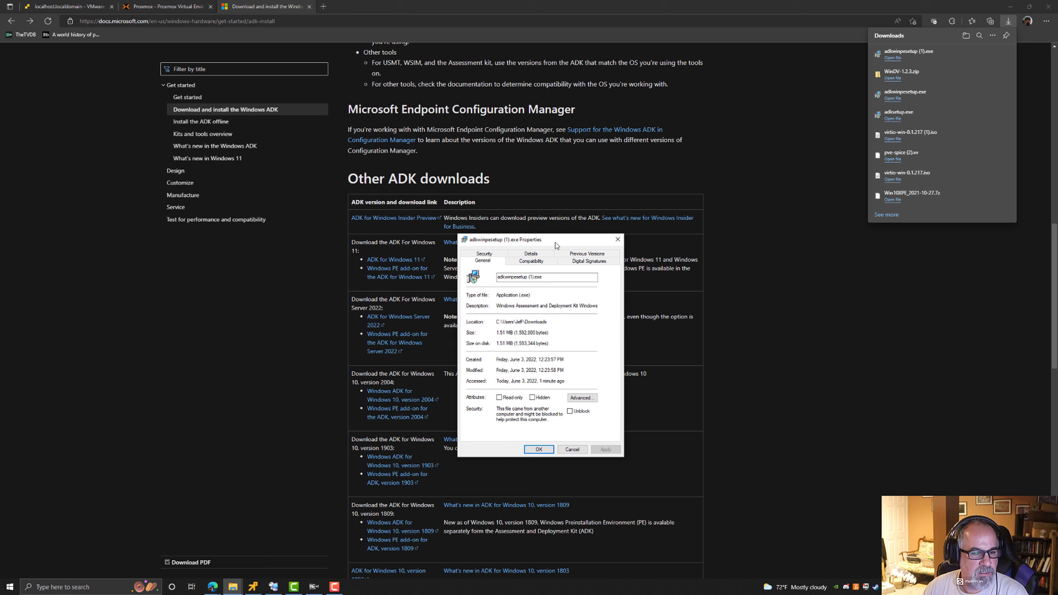
click(531, 255)
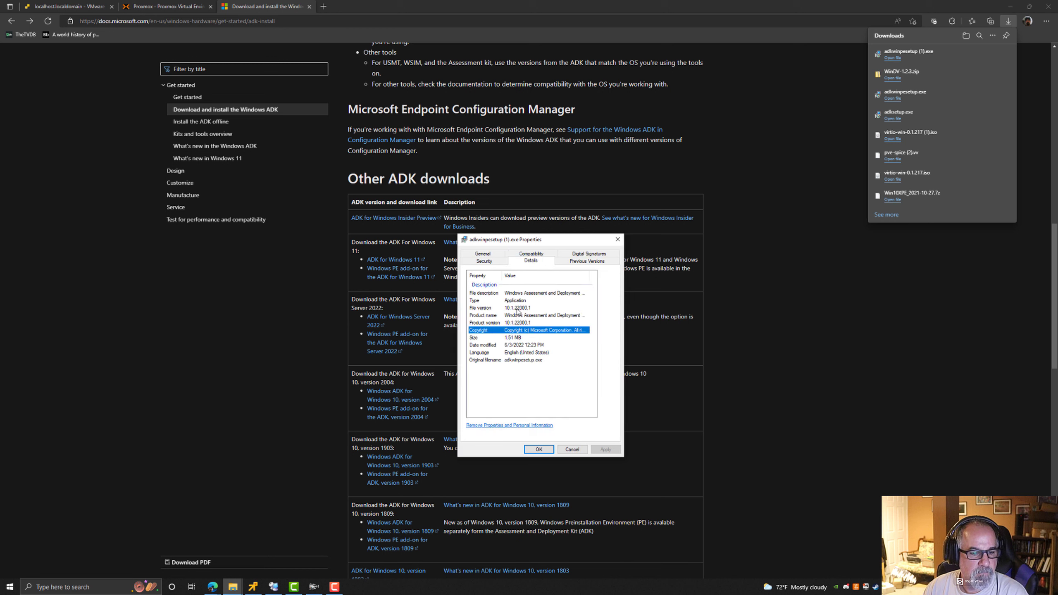
click(516, 309)
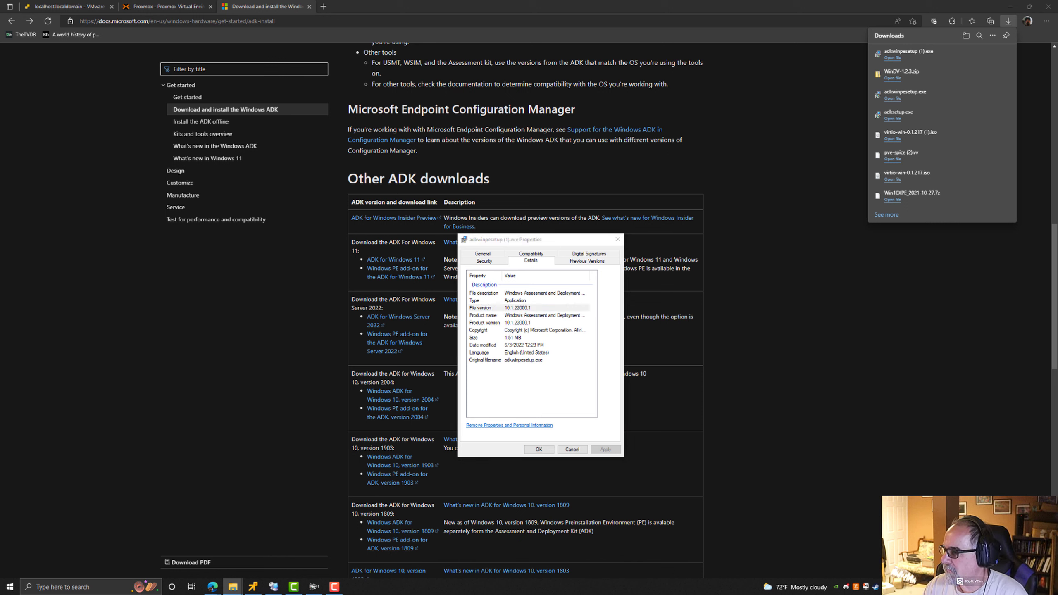
drag(1056, 382, 649, 239)
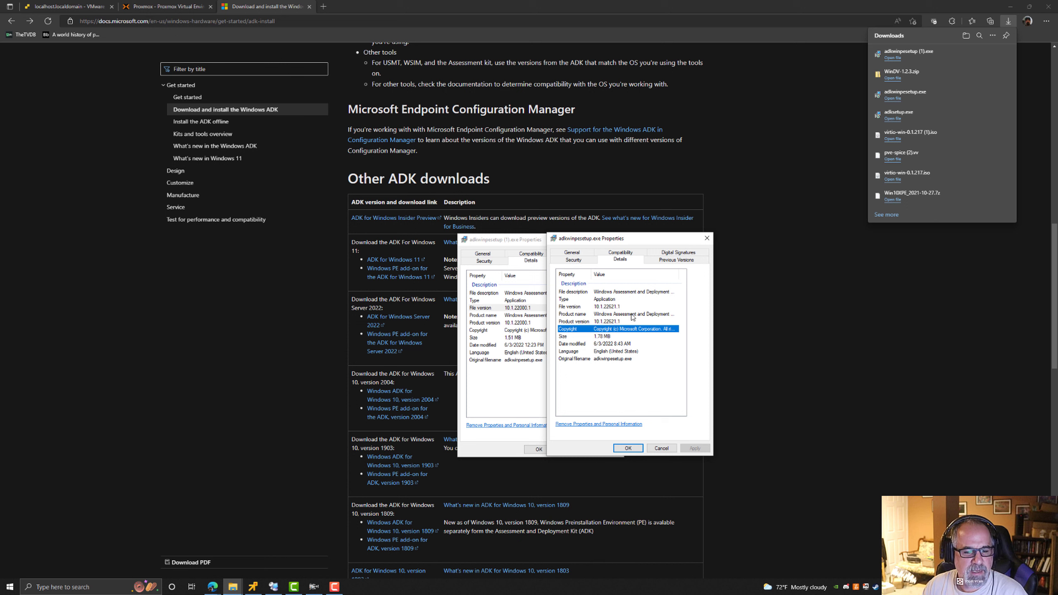
click(707, 239)
click(619, 239)
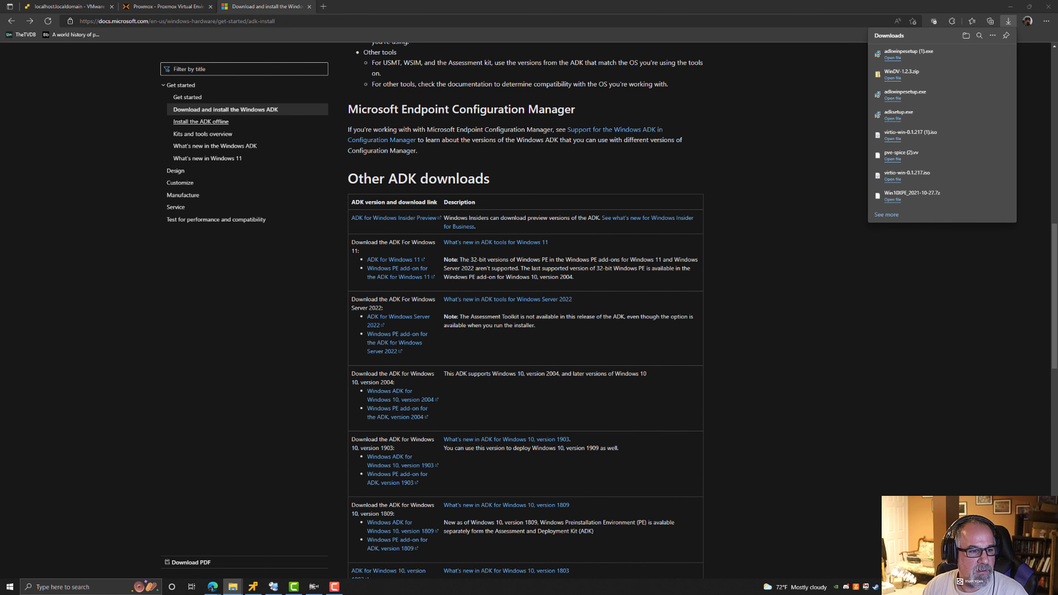
Check the ISO images on the Proxmox local storage and switch back to the WinPE-Boot VM console.
click(179, 8)
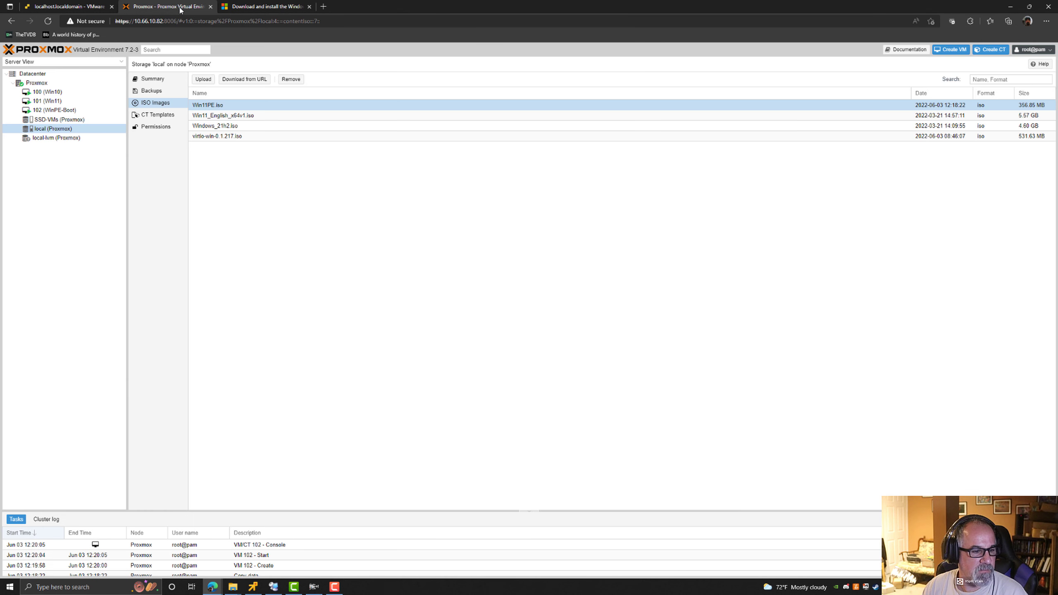
click(252, 8)
key(alt+Tab)
key(alt+Tab)
key(alt+Tab)
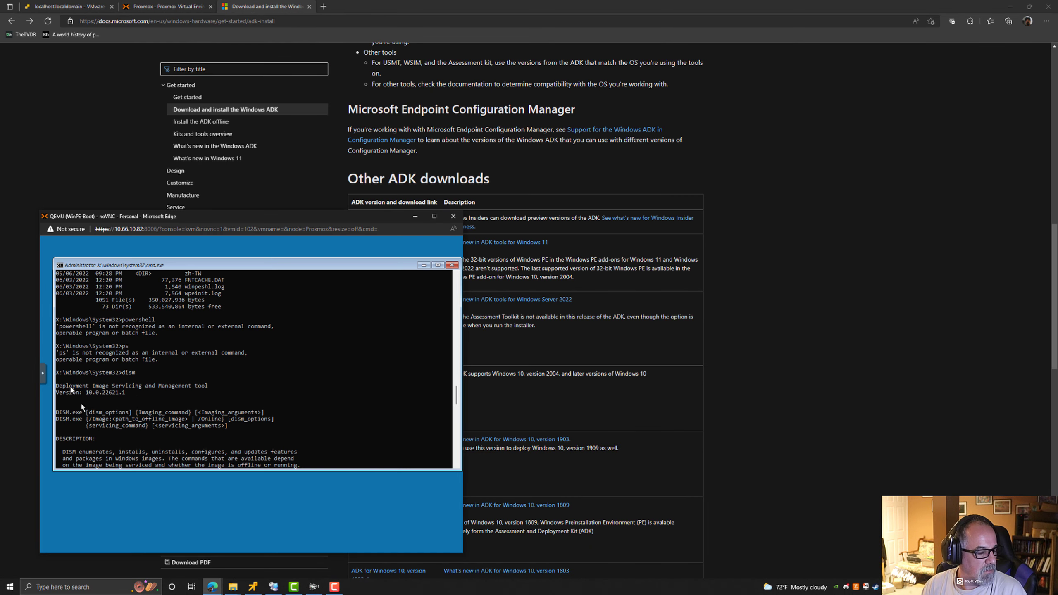
Run exit in the WinPE command prompt to restart the VM, and boot it from the CD again.
click(271, 392)
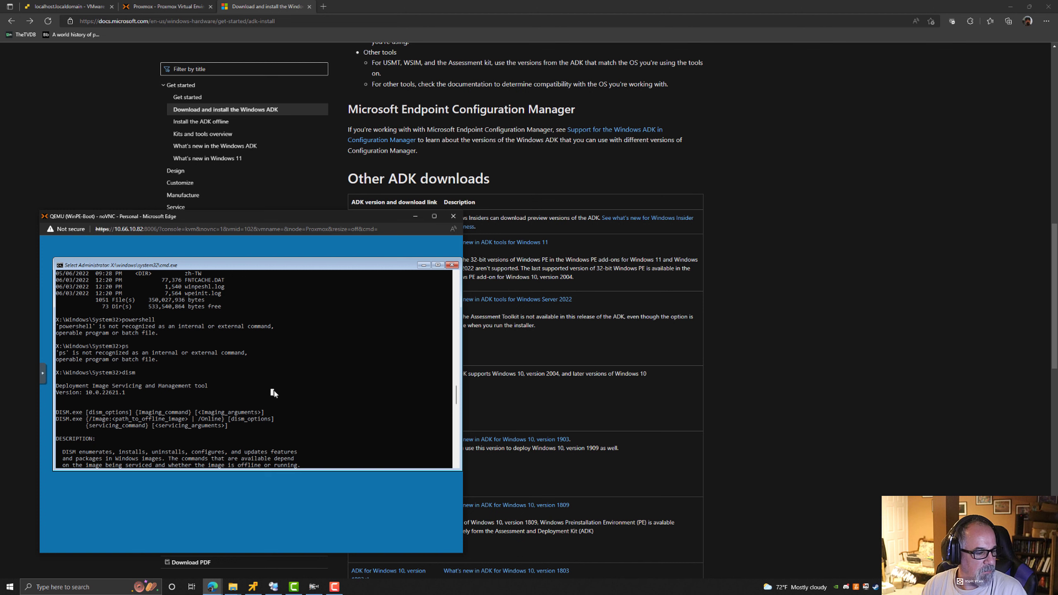
scroll(306, 390, down, 8)
scroll(302, 392, up, 10)
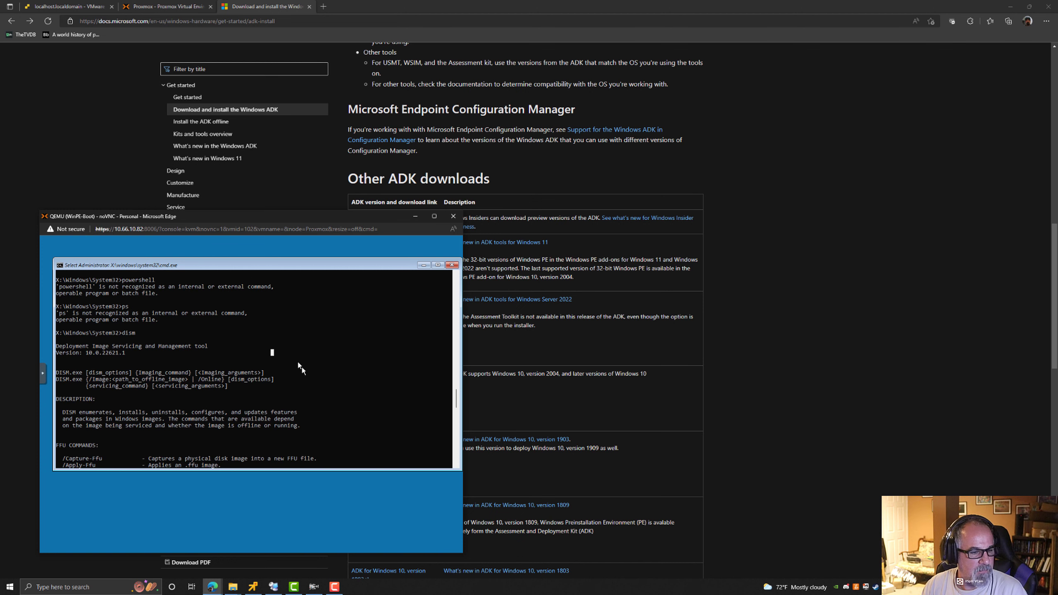
drag(285, 217, 516, 166)
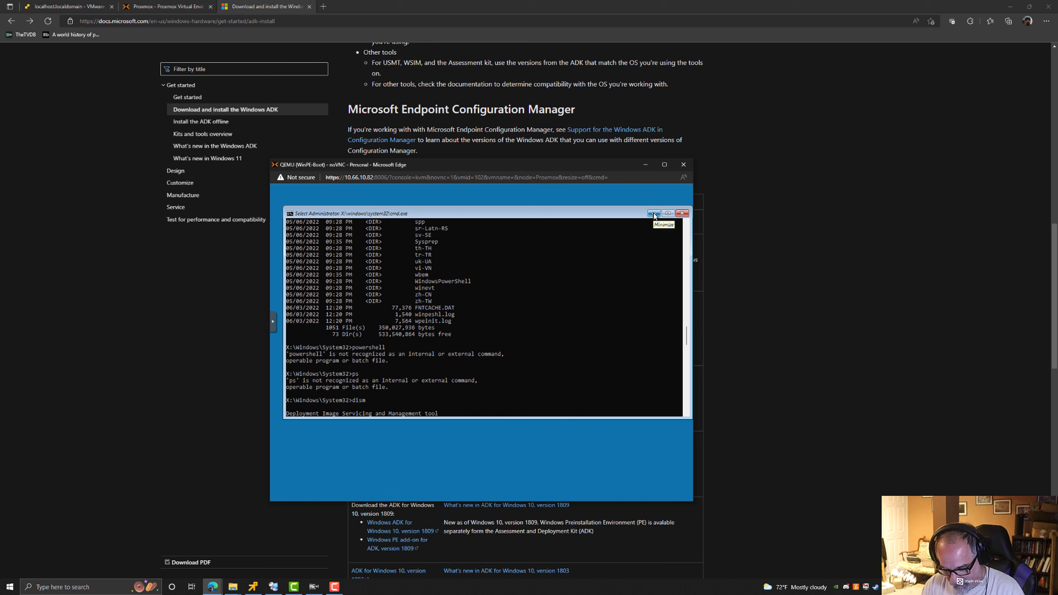
text(exit)
key(Return)
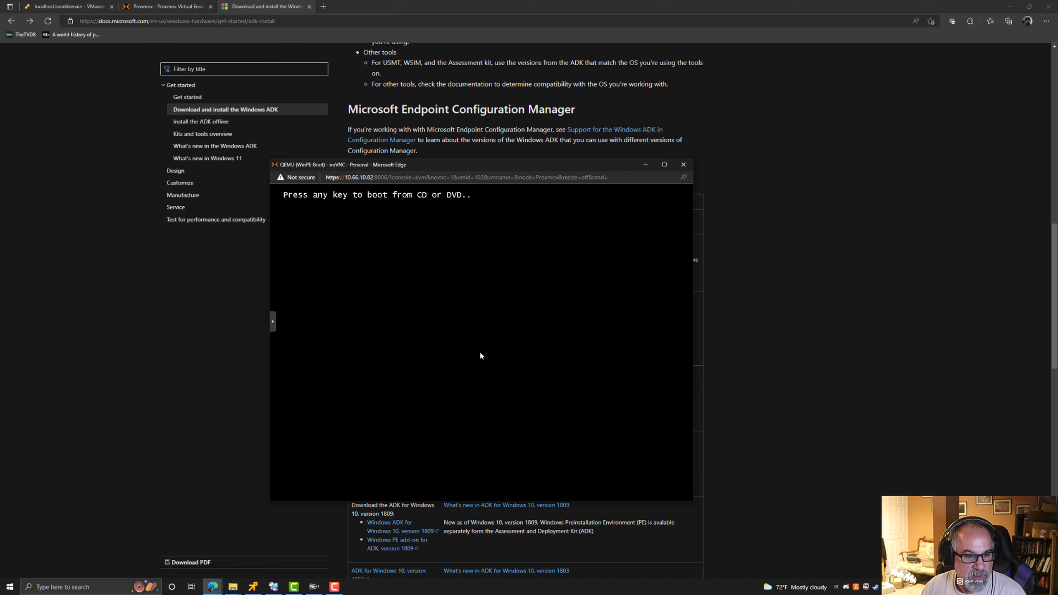
key(space)
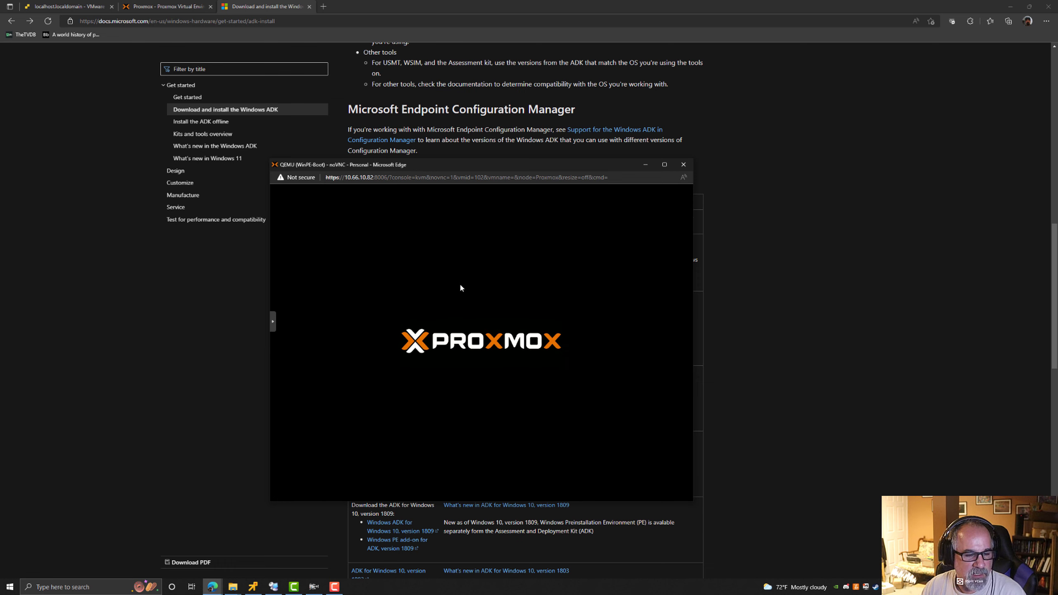